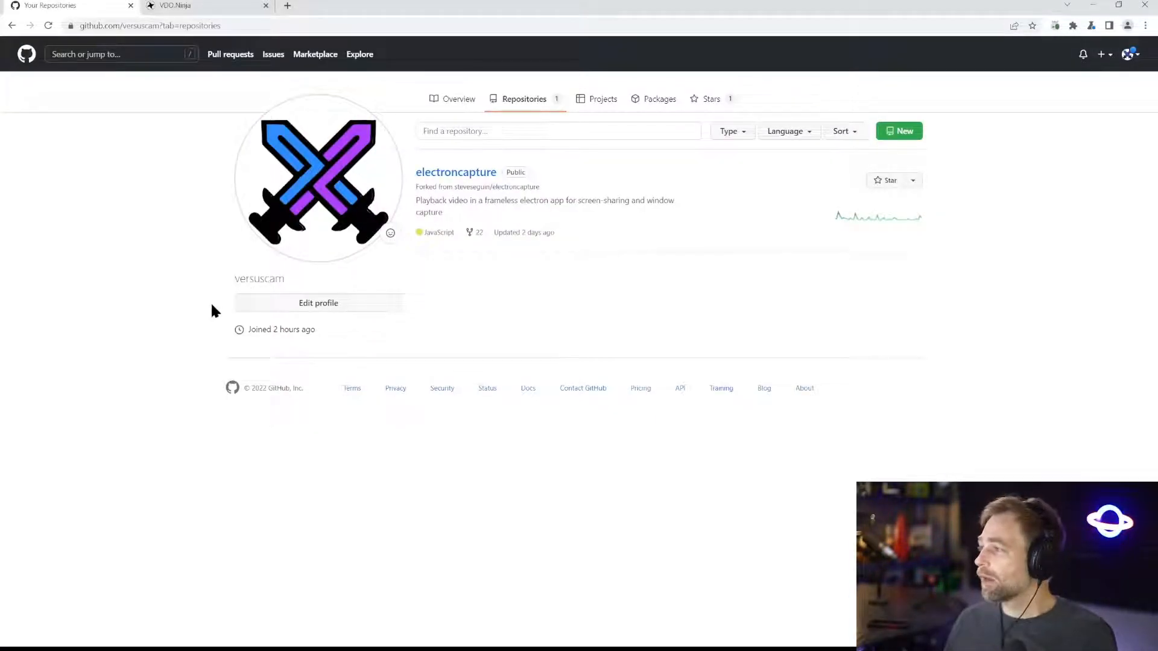
Open the VDO.Ninja source code repository by going to github.vdo.ninja.
key(ctrl+plus)
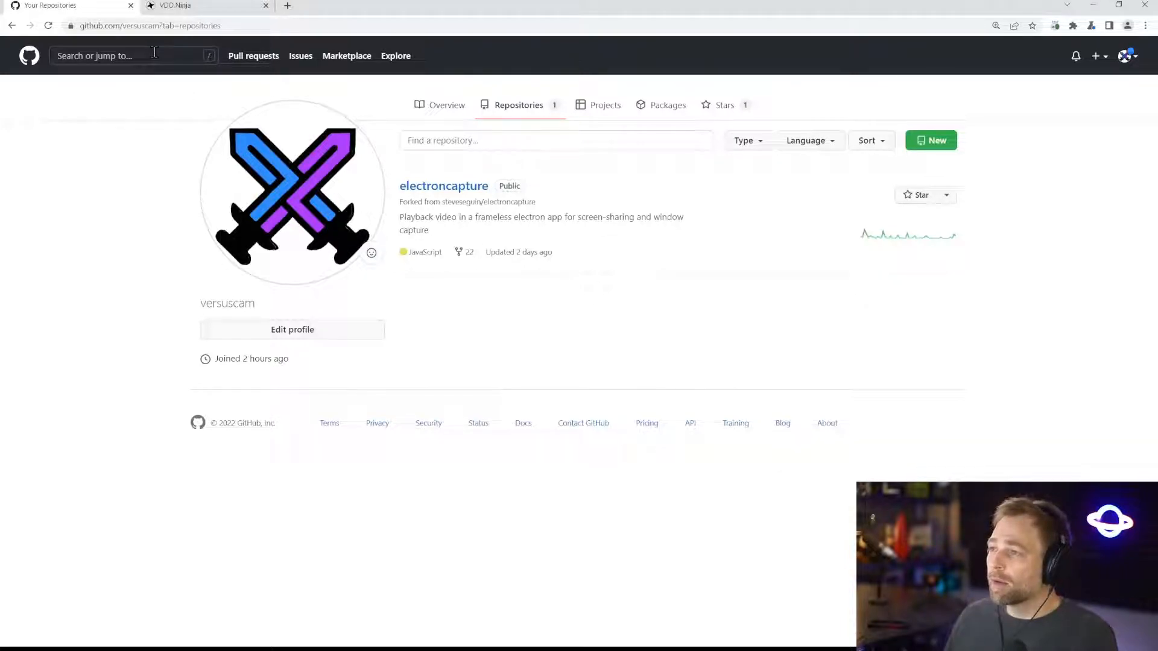
click(127, 27)
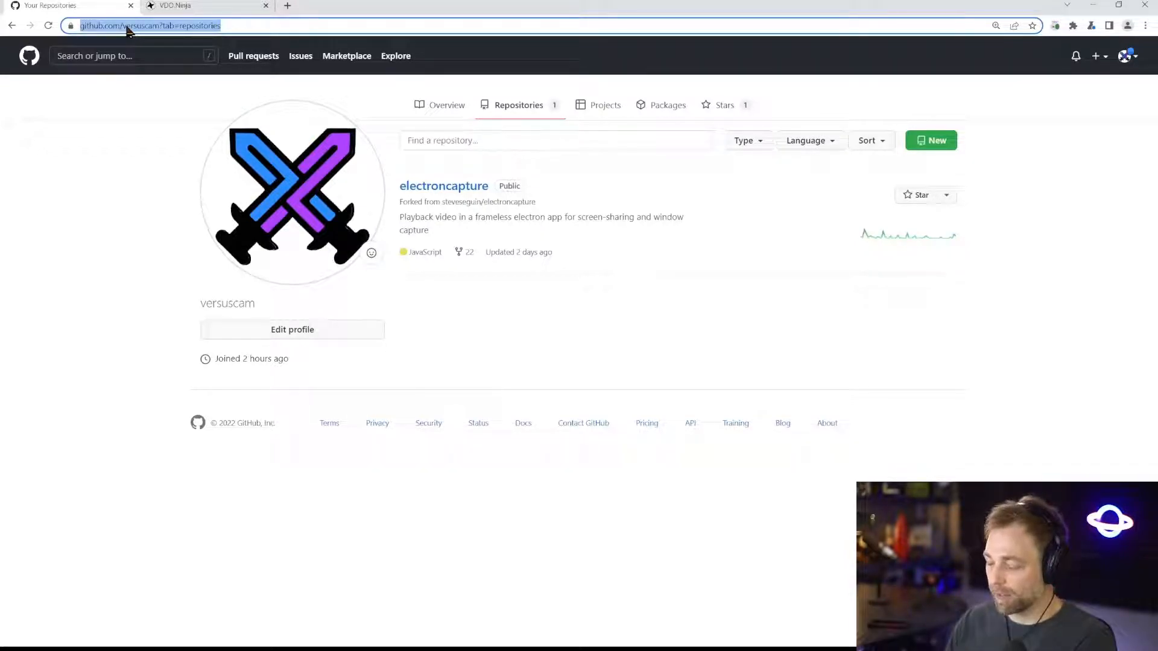
text(github.vdo.)
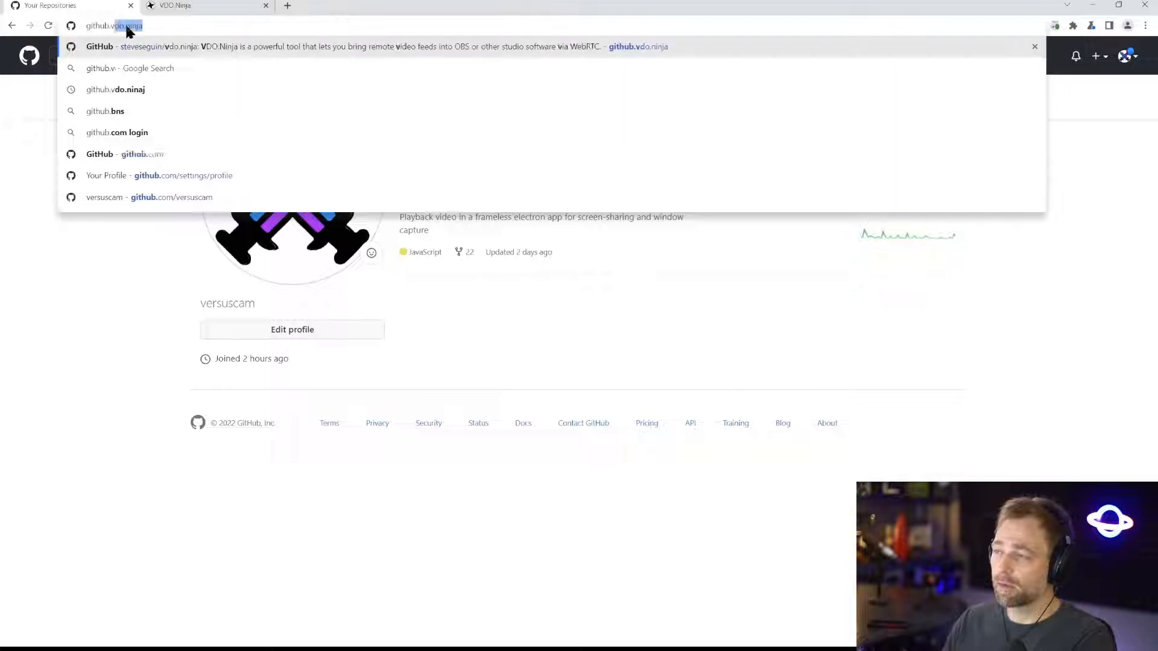
text(ninja)
key(Return)
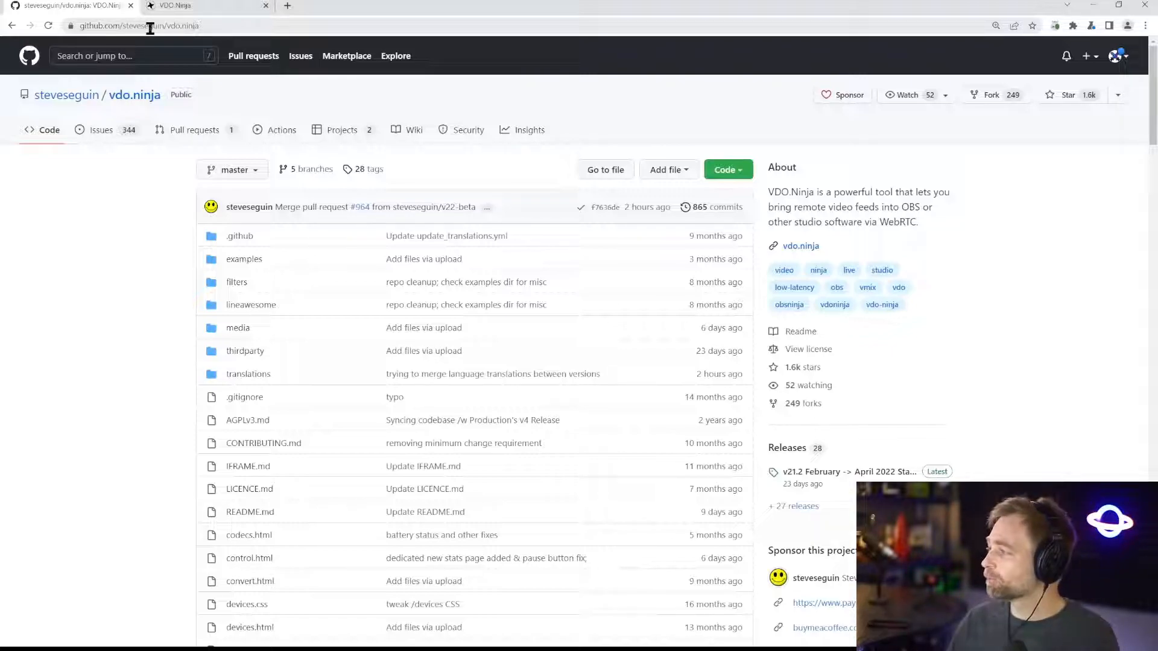
Find the install.md file in the repository's file list and open it.
scroll(176, 248, down, 15)
scroll(167, 278, down, 19)
scroll(619, 329, up, 12)
scroll(139, 380, up, 16)
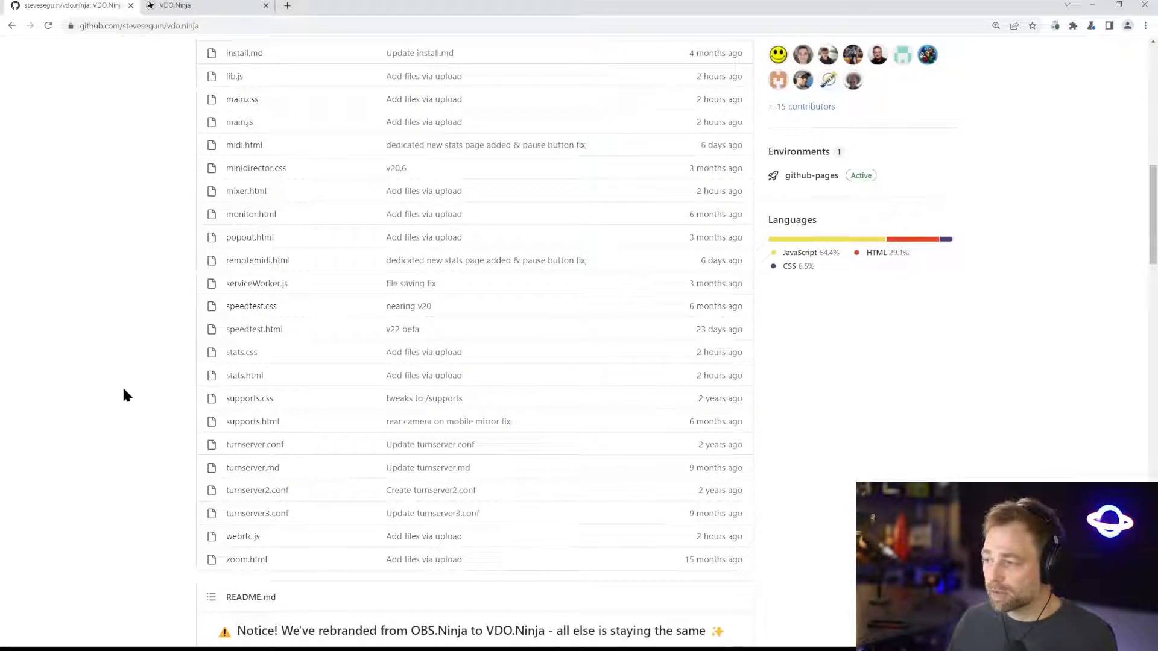
key(ctrl+f)
text(install.s)
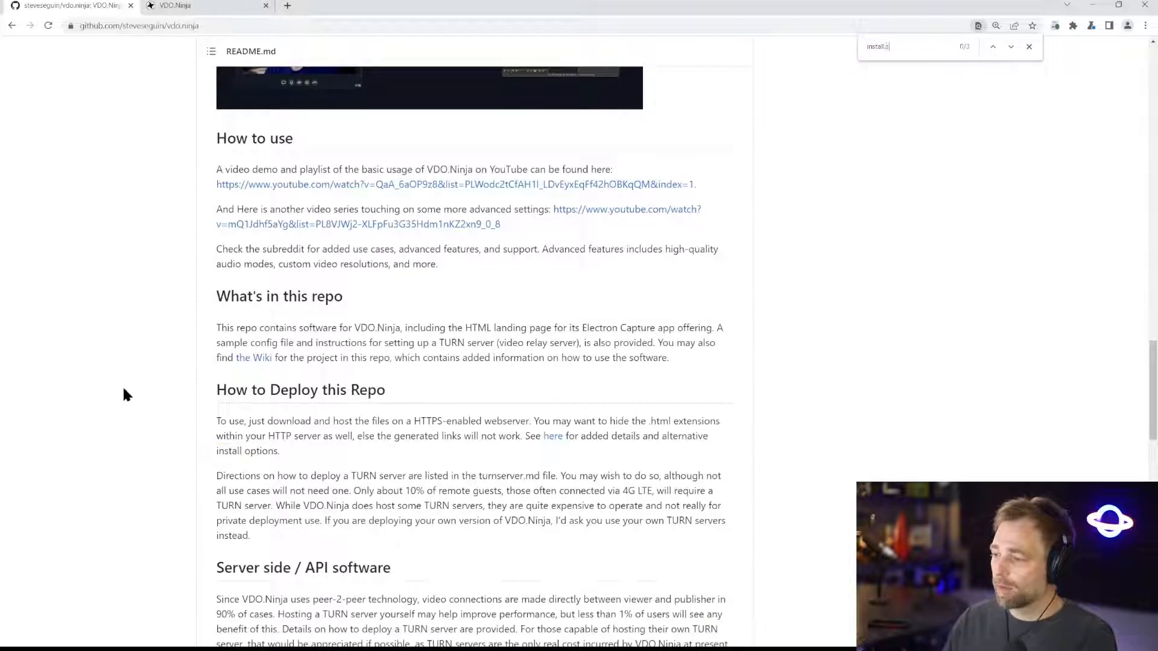
key(BackSpace)
text(d)
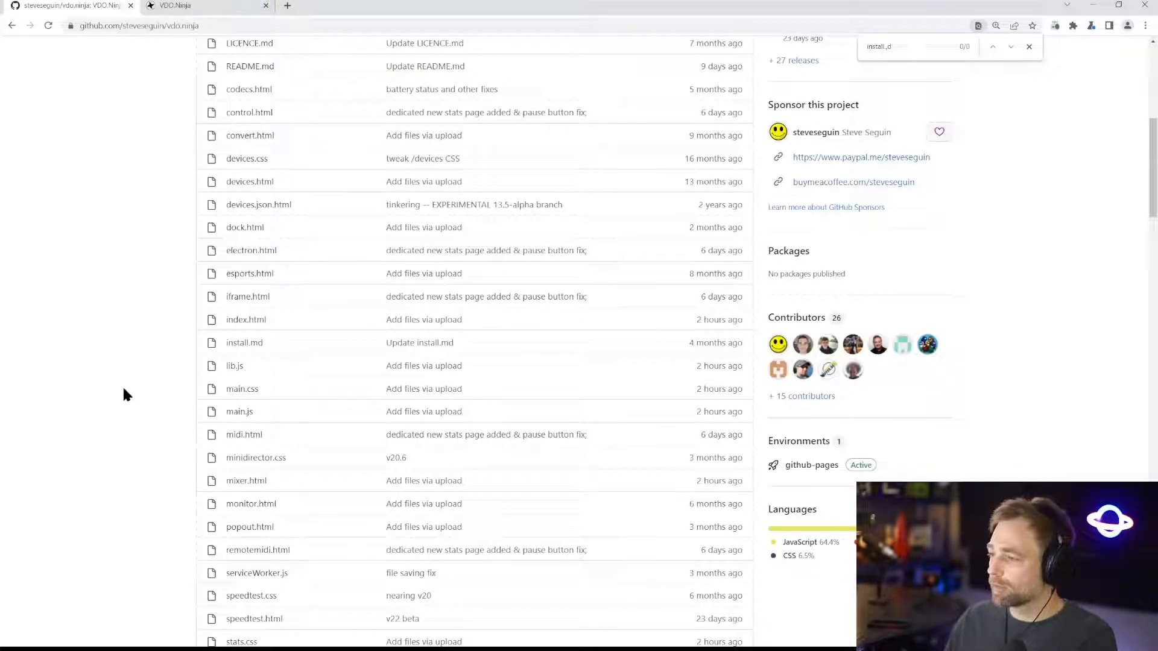
click(251, 343)
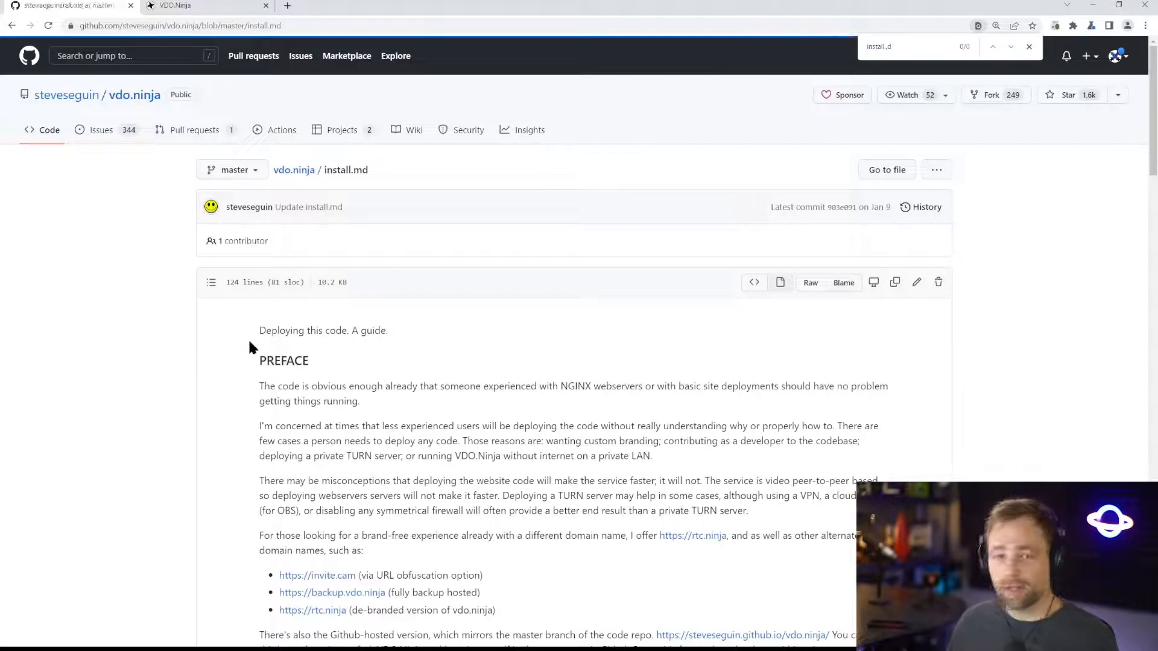
Read the preface and NGINX web server section of the deployment guide, and return to the repository's main page.
scroll(154, 393, down, 6)
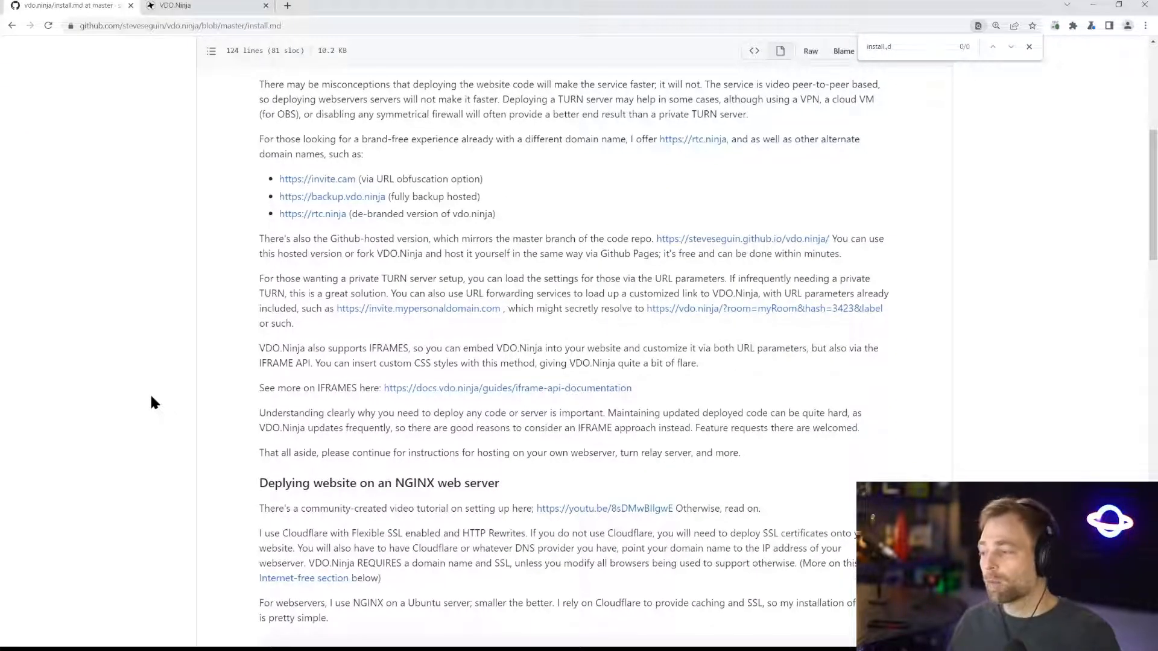
scroll(150, 401, down, 2)
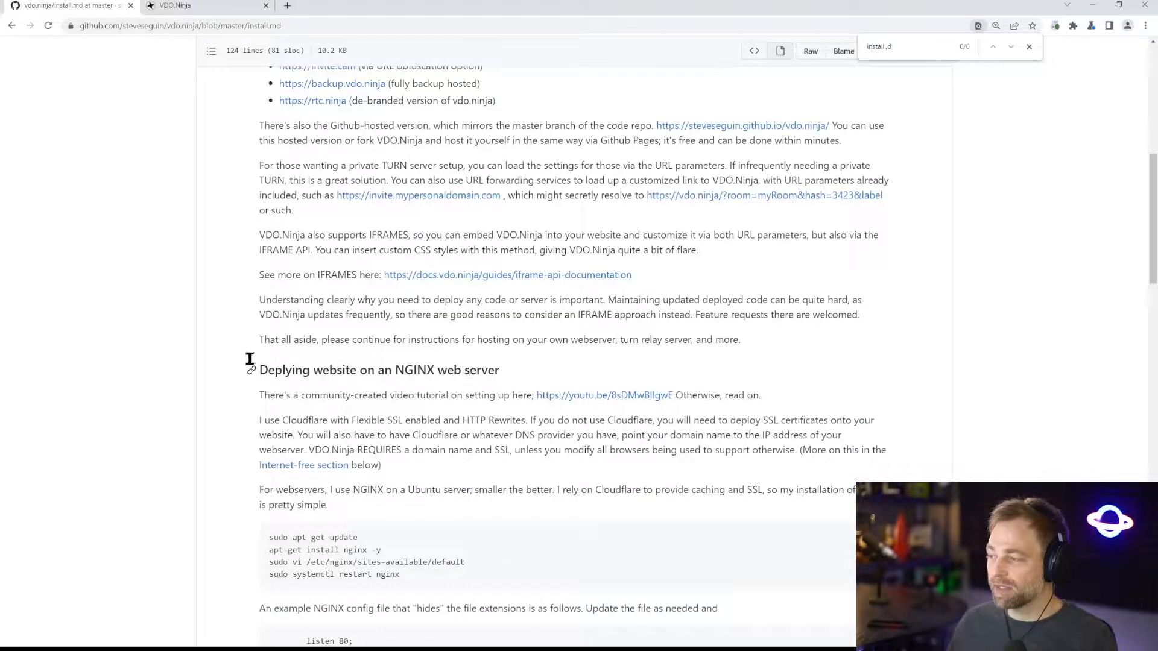
scroll(78, 316, down, 4)
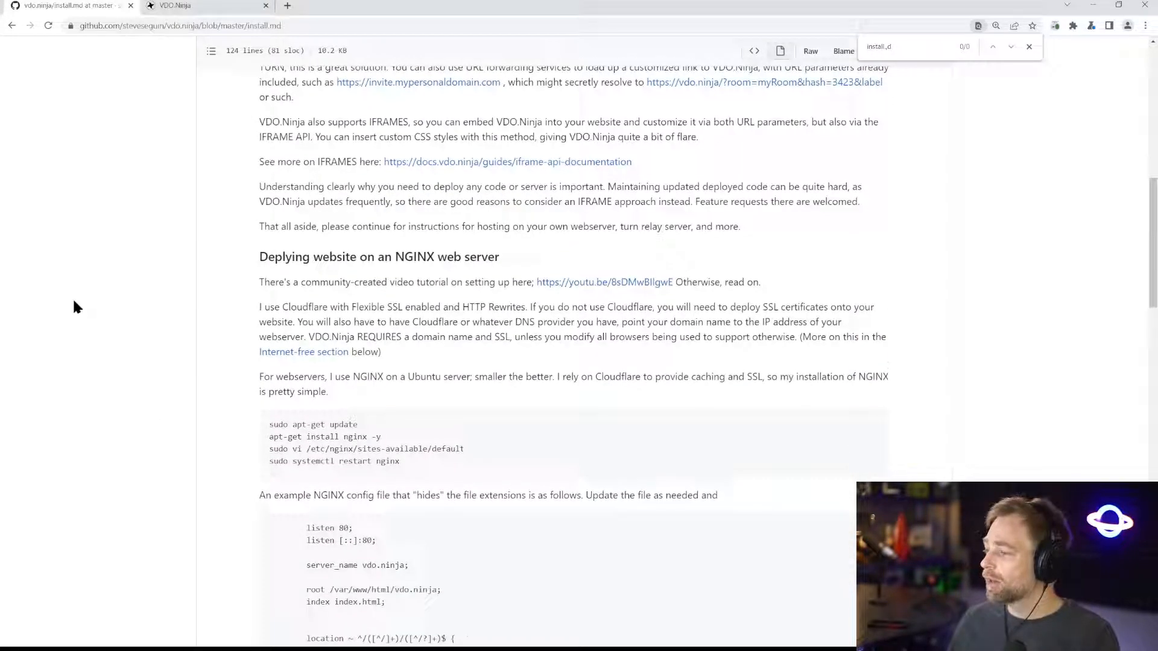
scroll(10, 284, up, 2)
scroll(60, 55, up, 4)
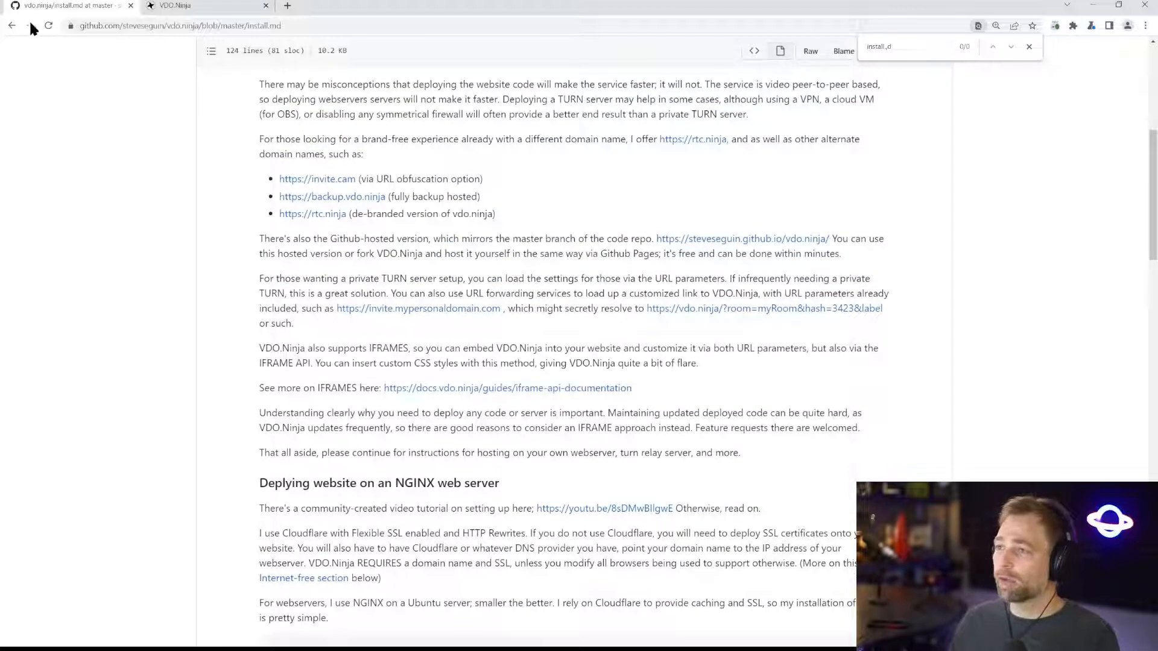
click(11, 25)
scroll(96, 271, up, 7)
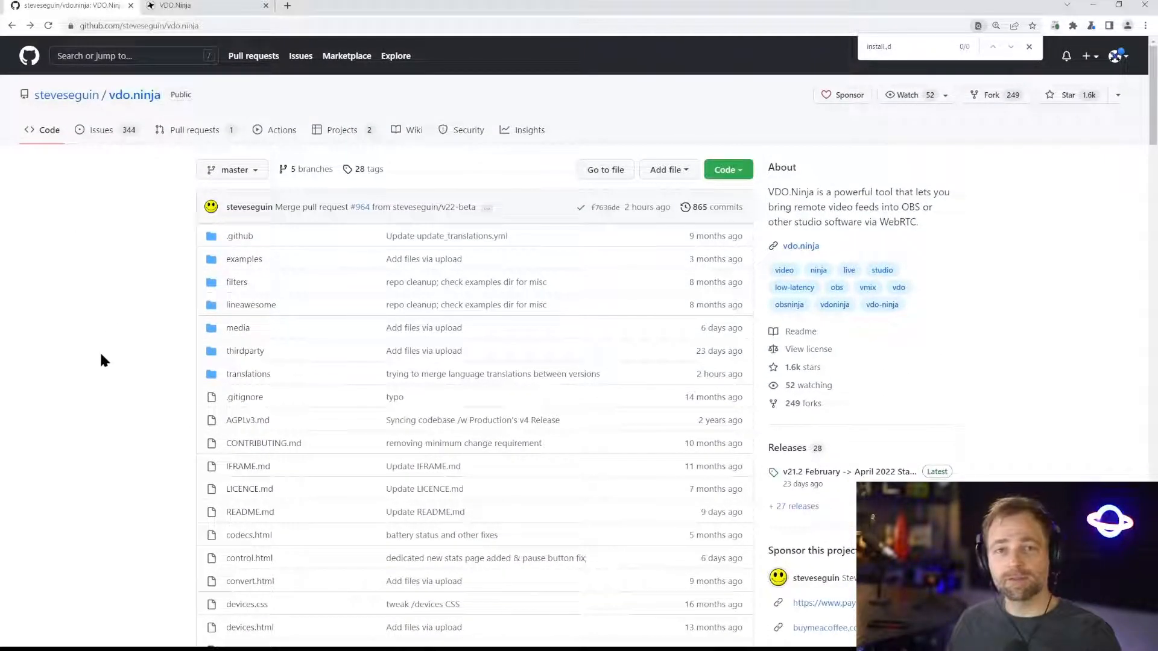
Fork the repository into the personal account, keeping the name vdo.ninja and the default description.
scroll(100, 360, down, 2)
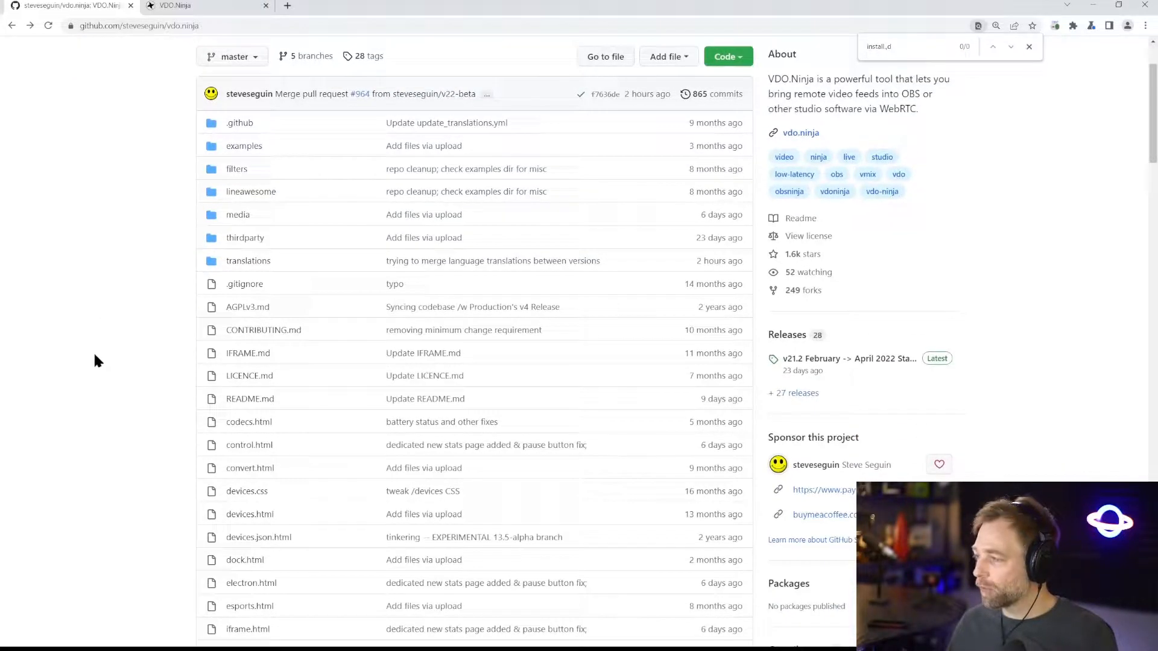
scroll(94, 359, down, 15)
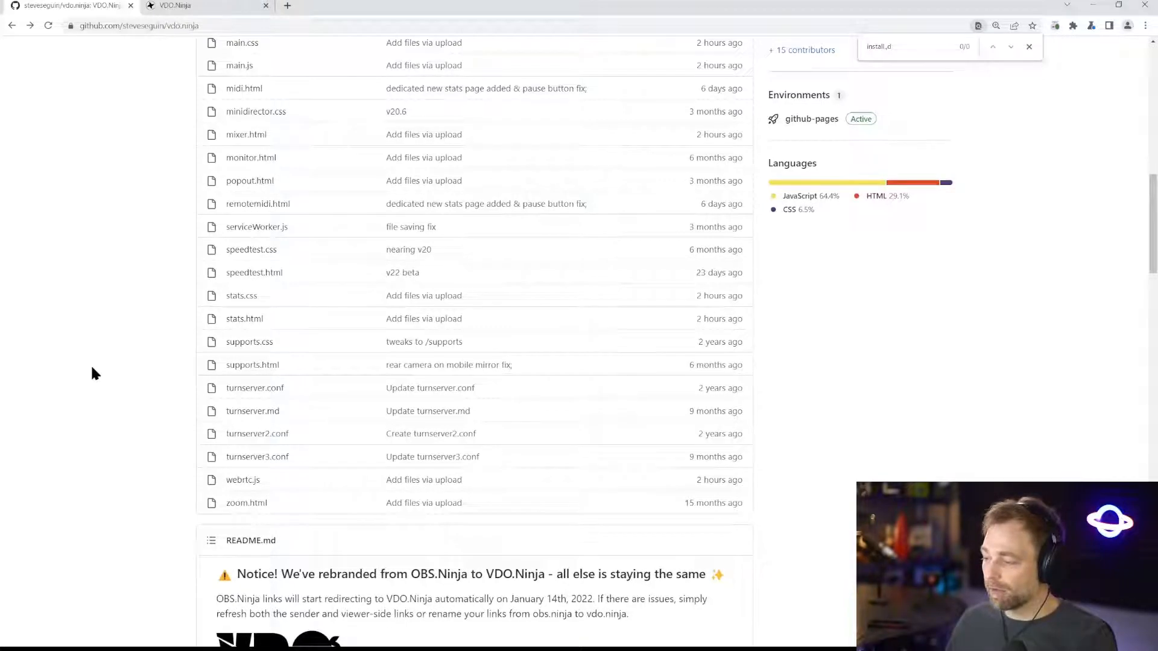
scroll(91, 368, down, 2)
scroll(90, 369, down, 7)
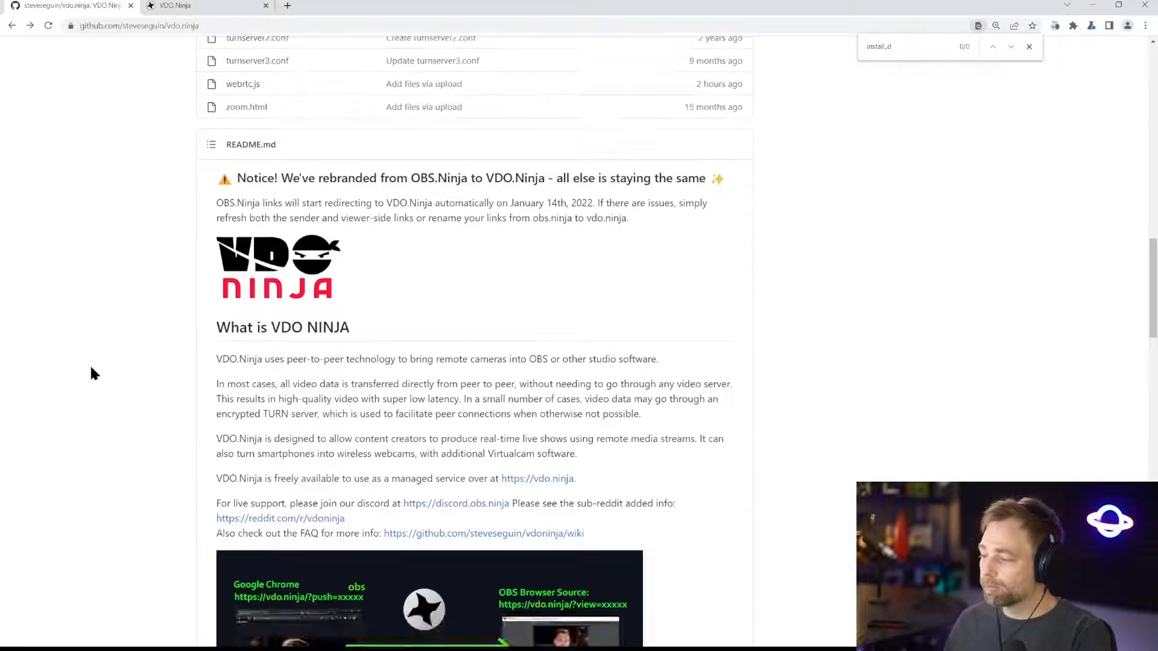
drag(1151, 320, 1061, 66)
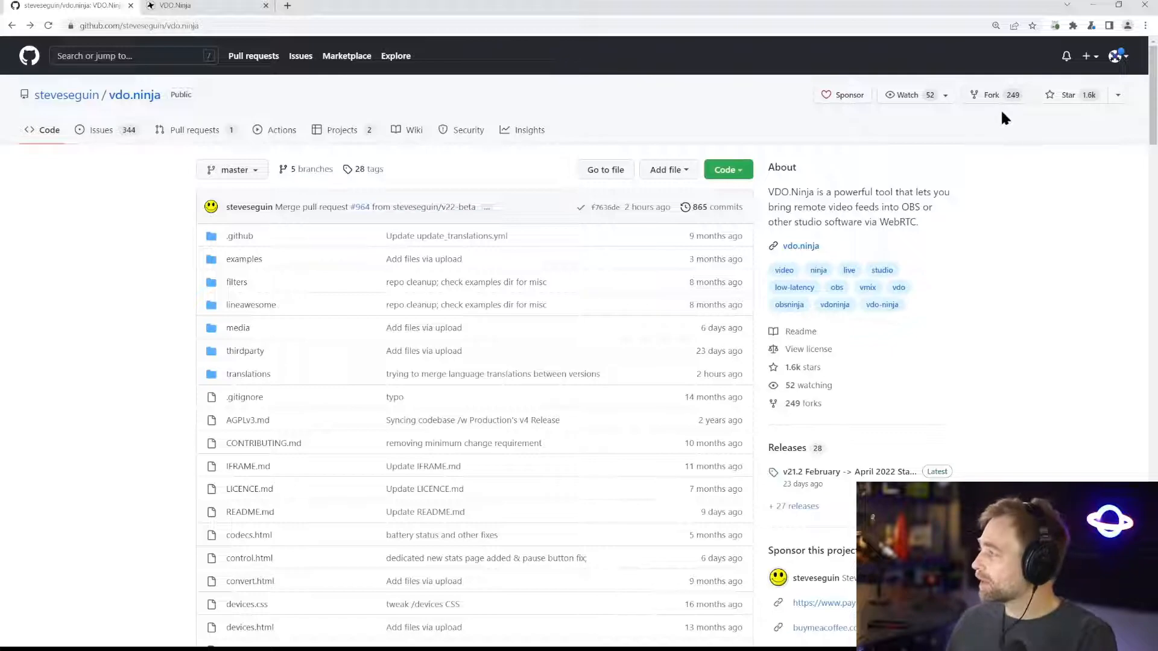
key(ctrl+plus)
key(ctrl+plus)
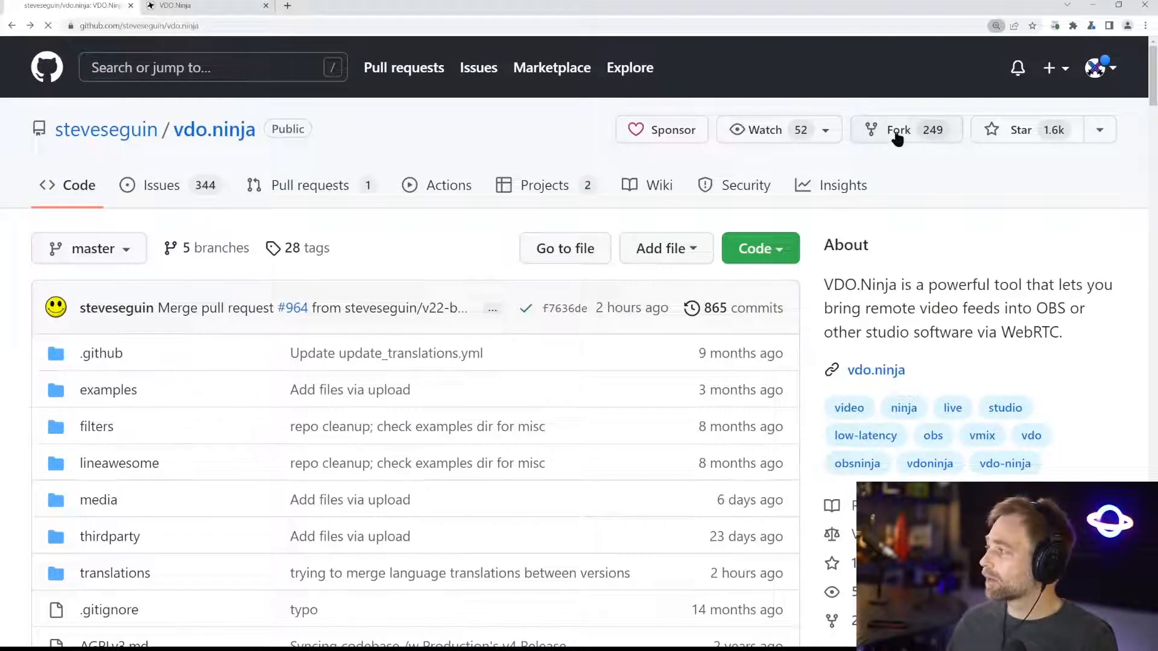
click(899, 137)
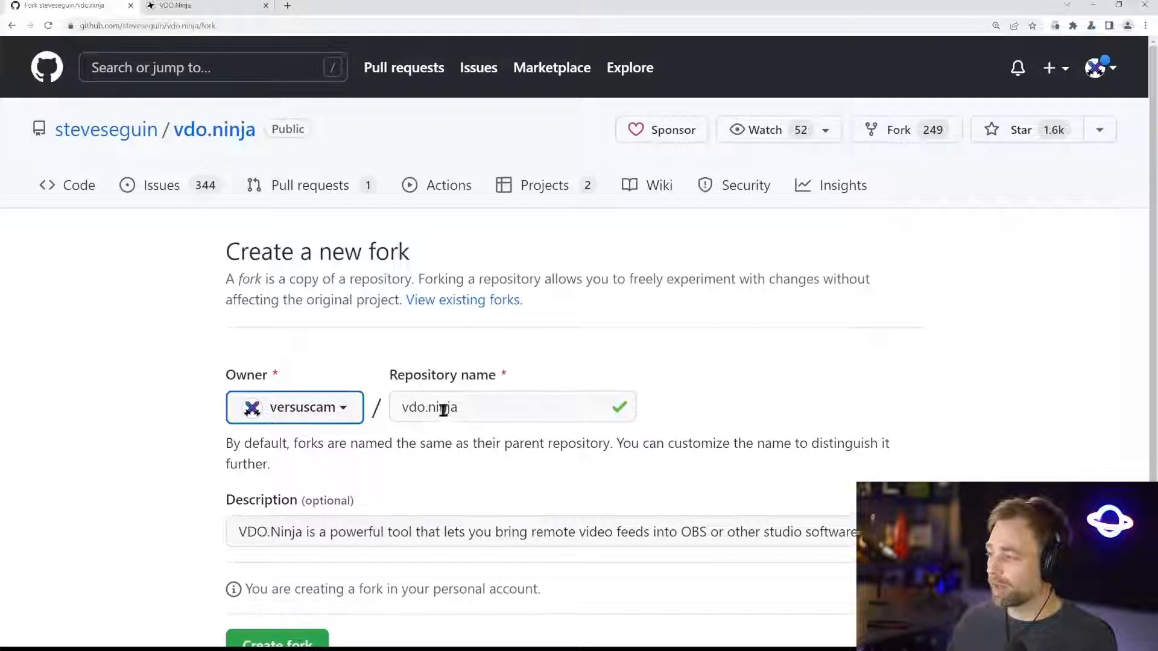
scroll(446, 410, down, 1)
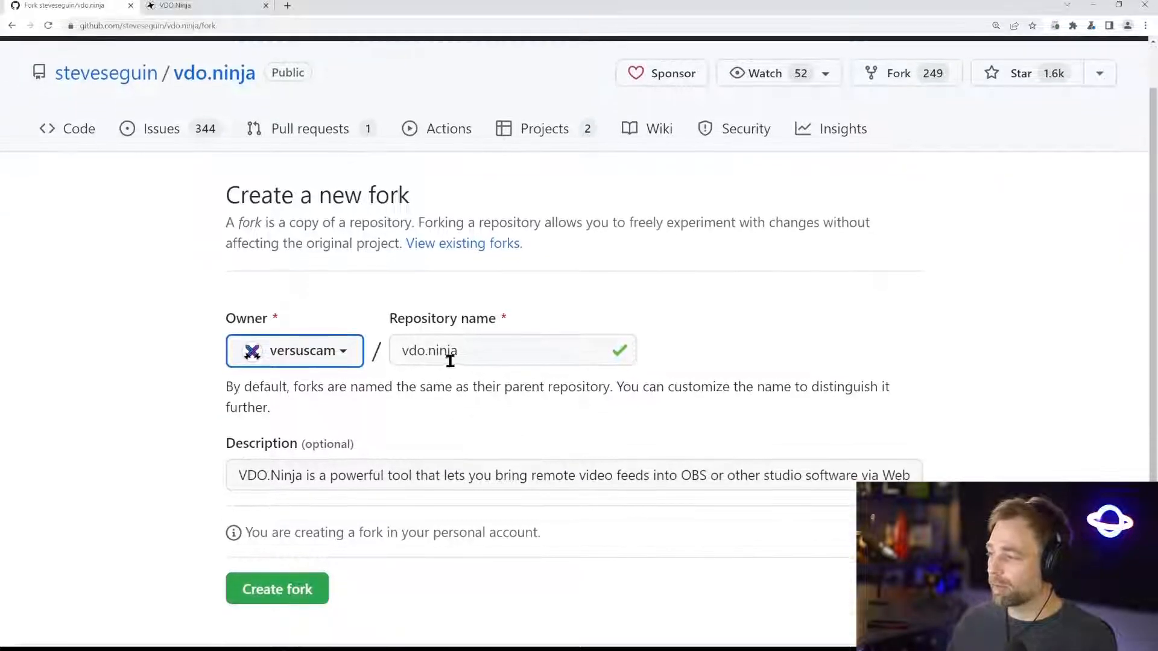
click(252, 574)
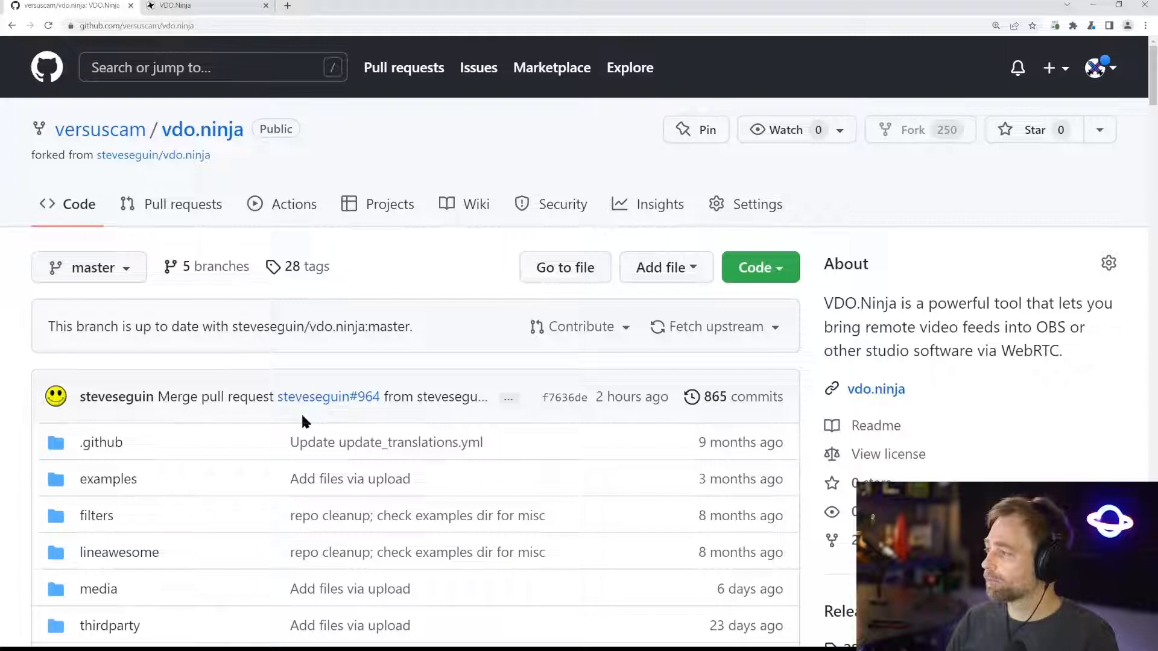
Check the new fork's Fetch upstream options for commits to merge from the original repository.
key(ctrl+minus)
key(ctrl+minus)
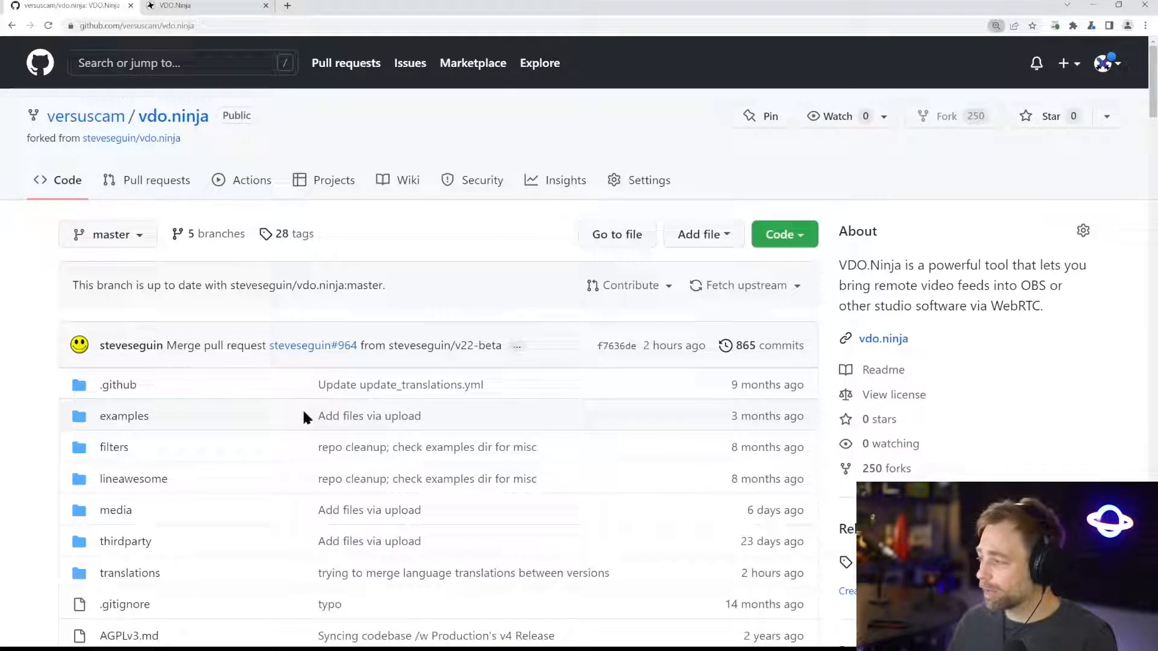
mouse_move(63, 114)
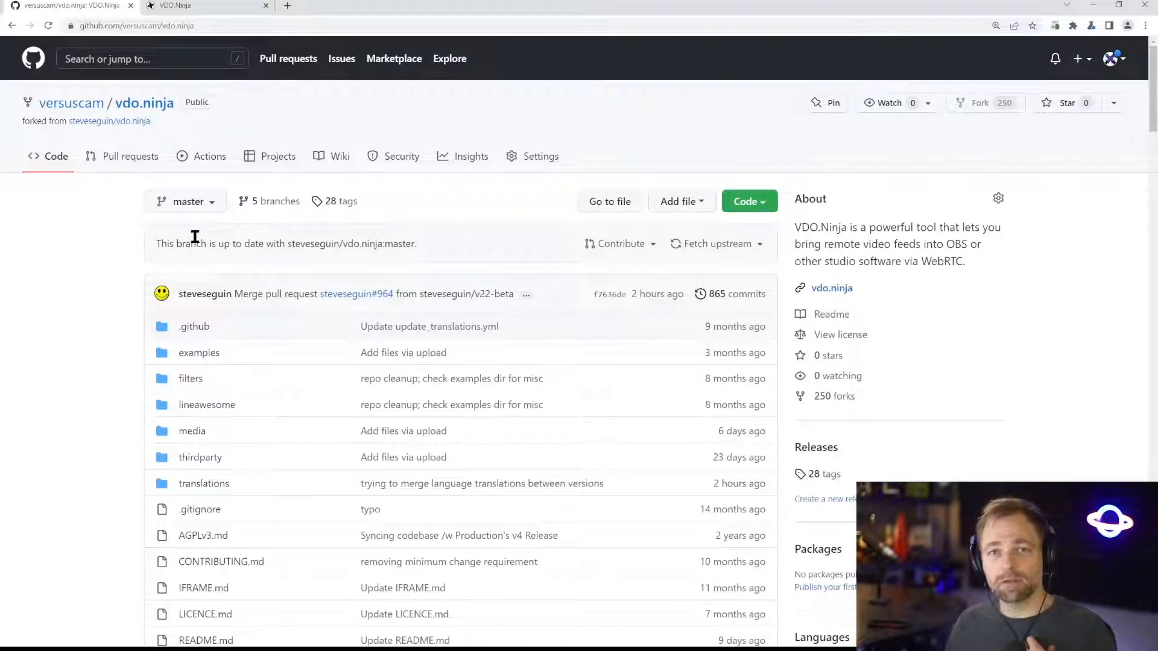
mouse_move(99, 128)
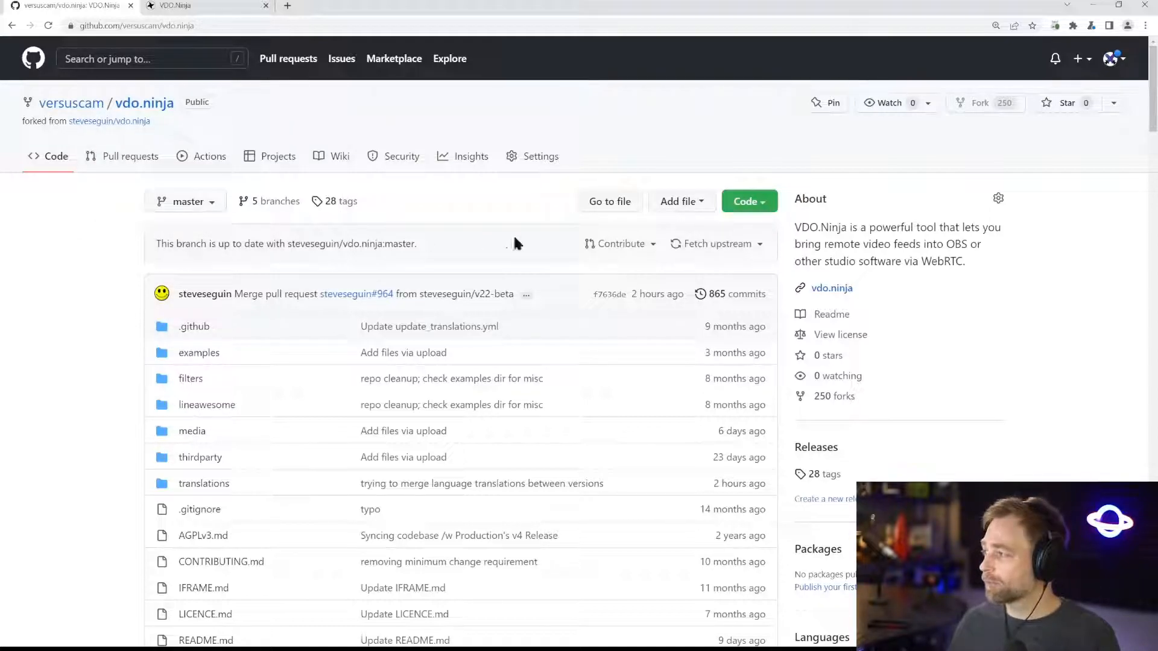
click(721, 248)
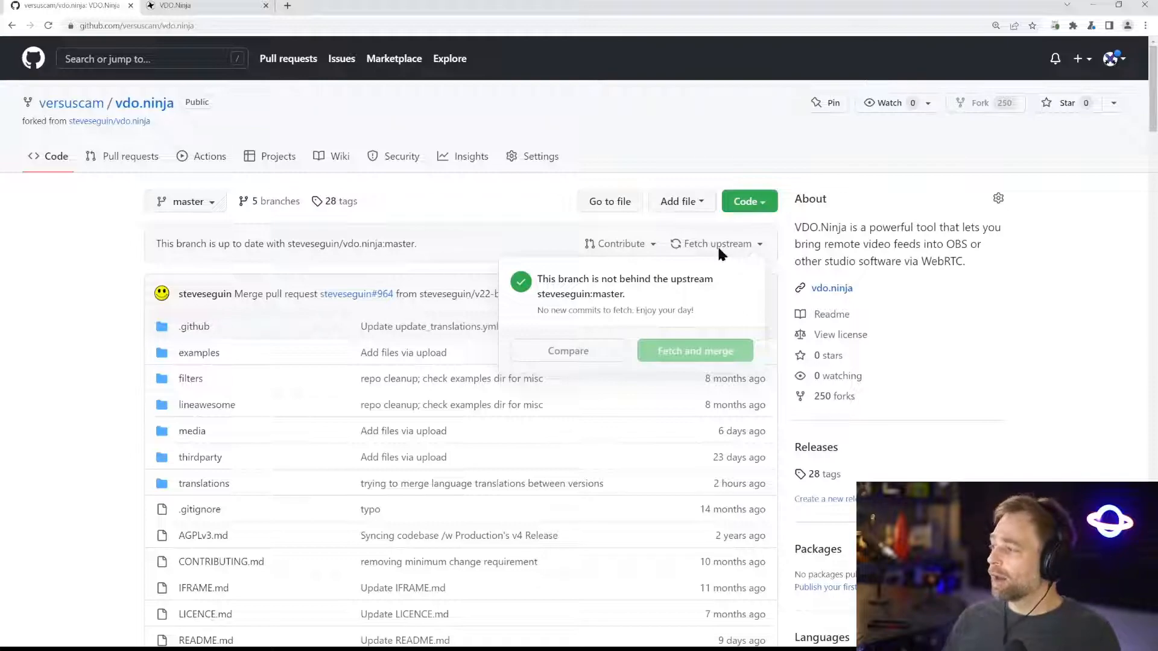
click(503, 203)
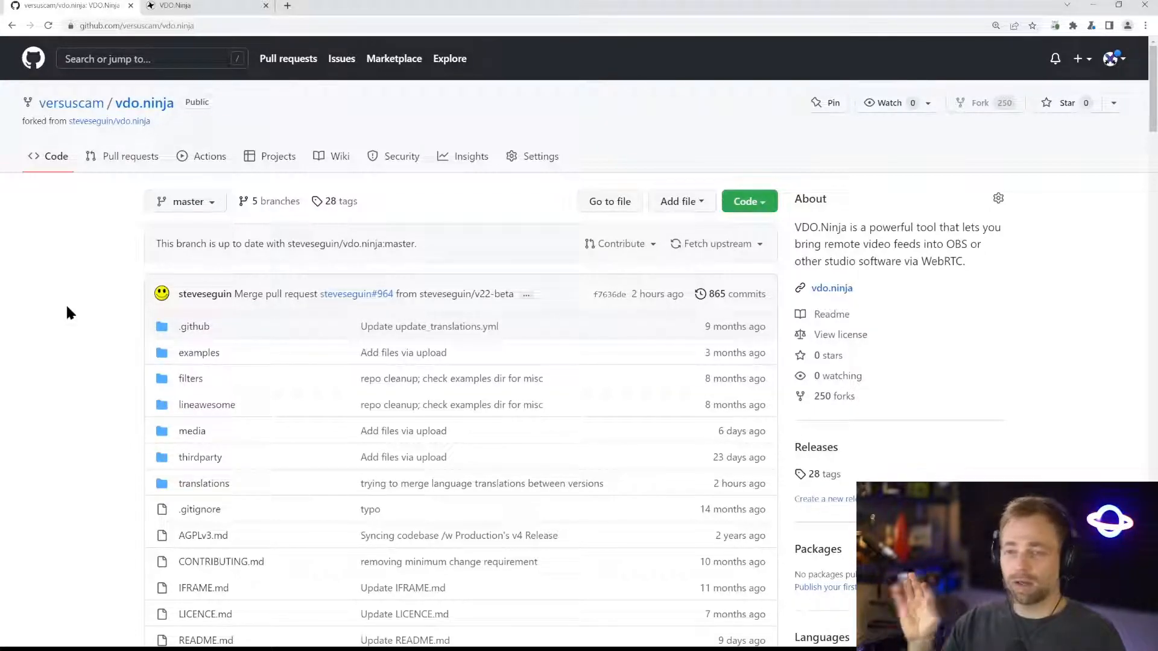
Open the GitHub Pages settings of the forked vdo.ninja repository.
click(516, 161)
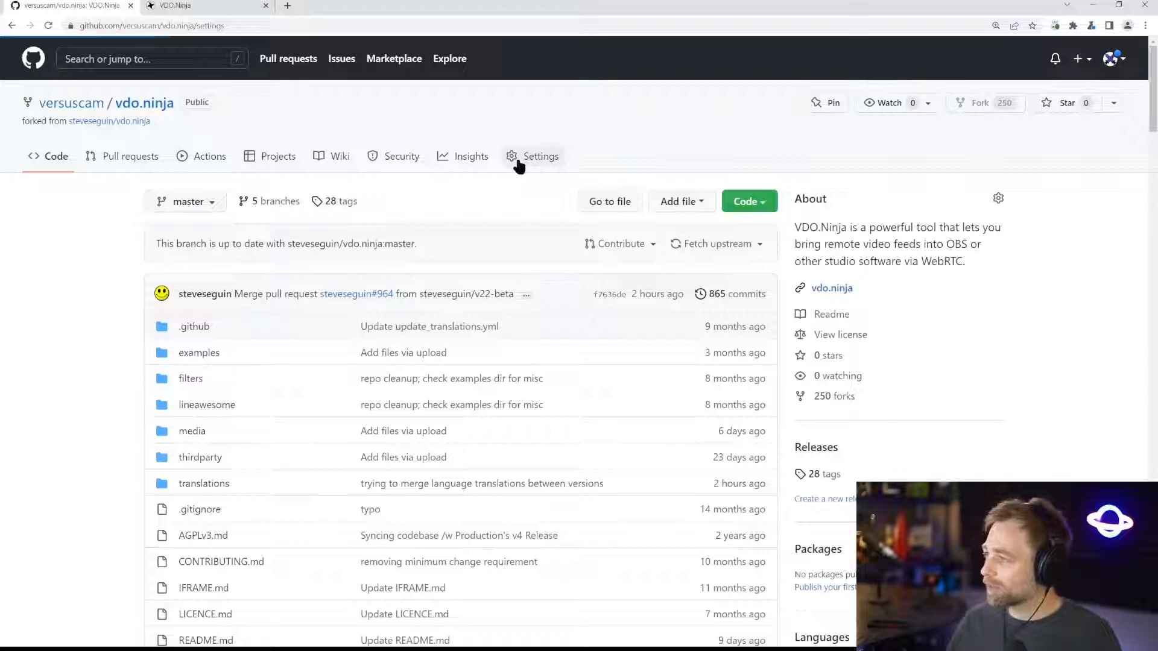
scroll(710, 207, down, 7)
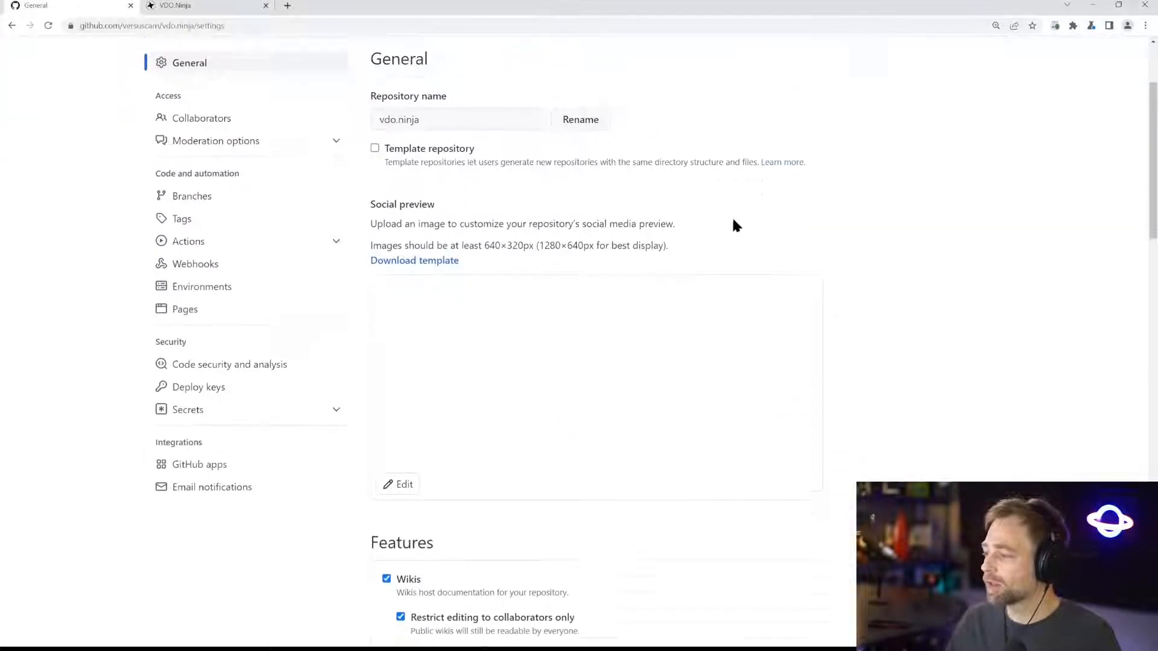
scroll(663, 323, down, 2)
scroll(636, 328, up, 9)
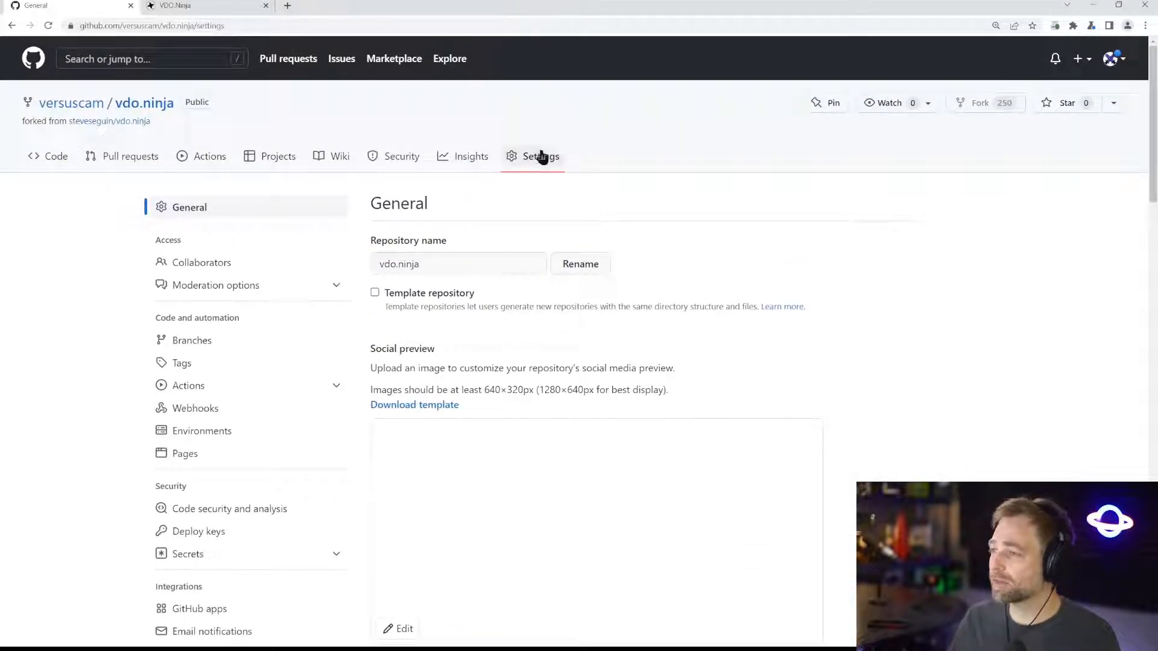
click(184, 456)
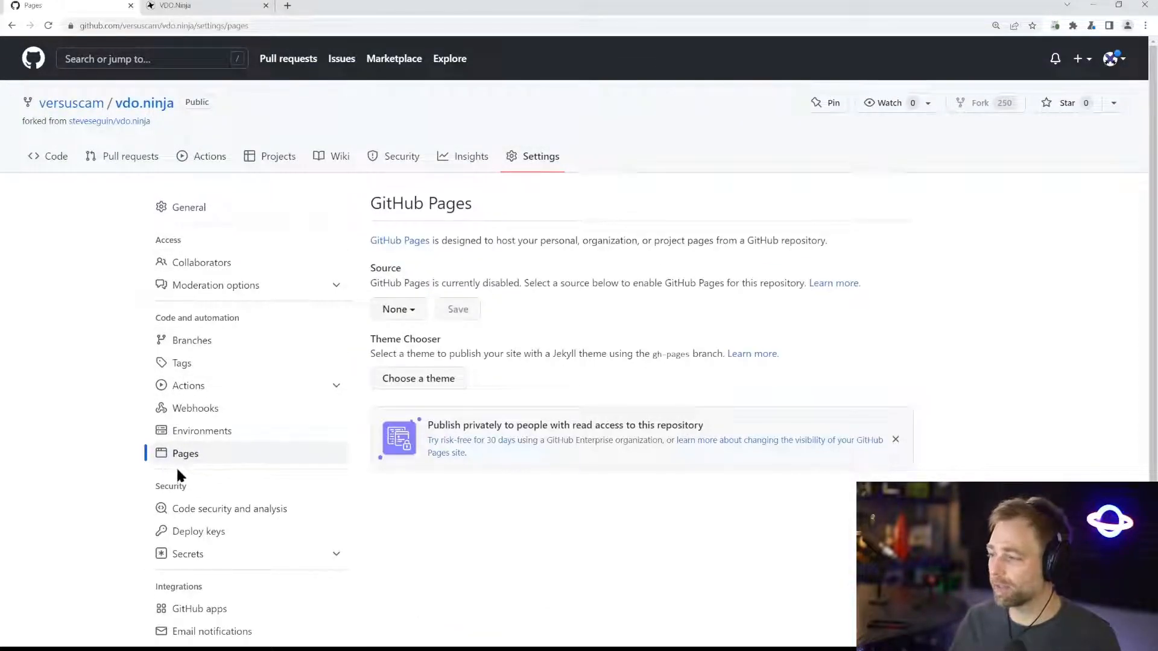
Set the GitHub Pages source to the master branch with the / (root) folder and save it.
click(415, 309)
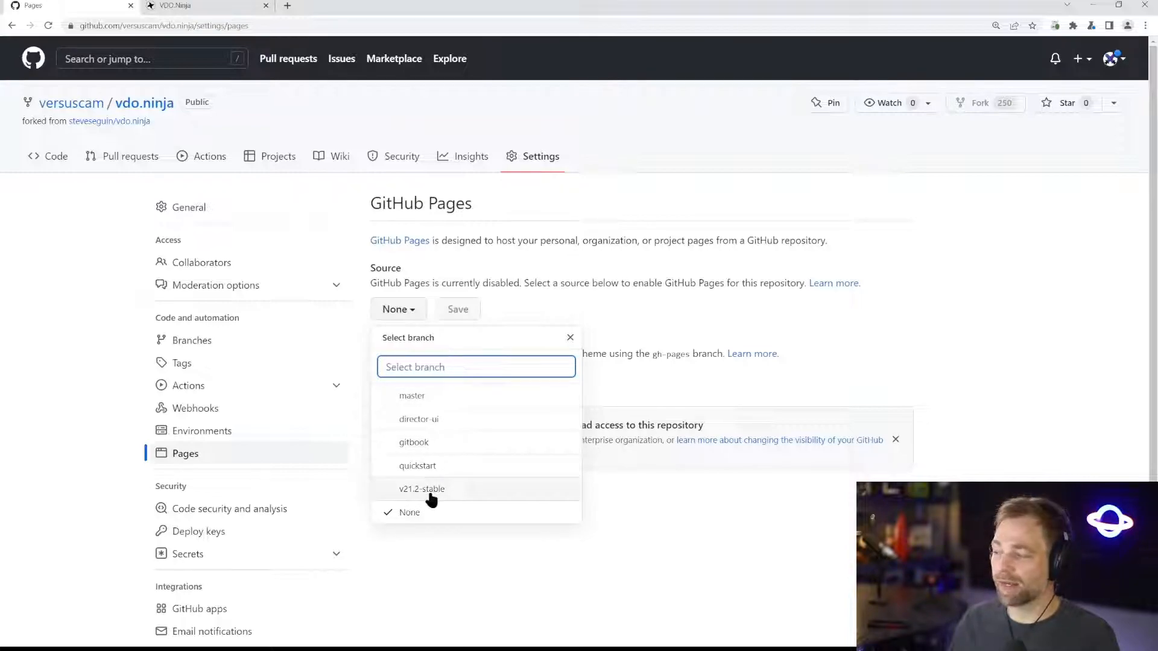
click(417, 400)
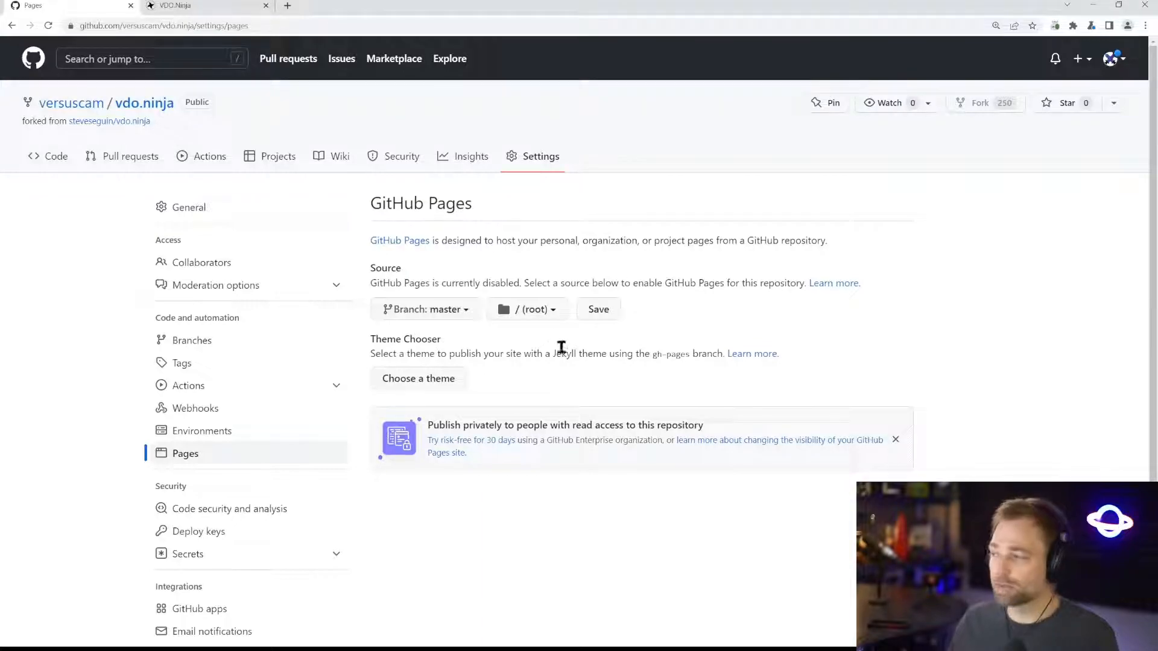
click(468, 317)
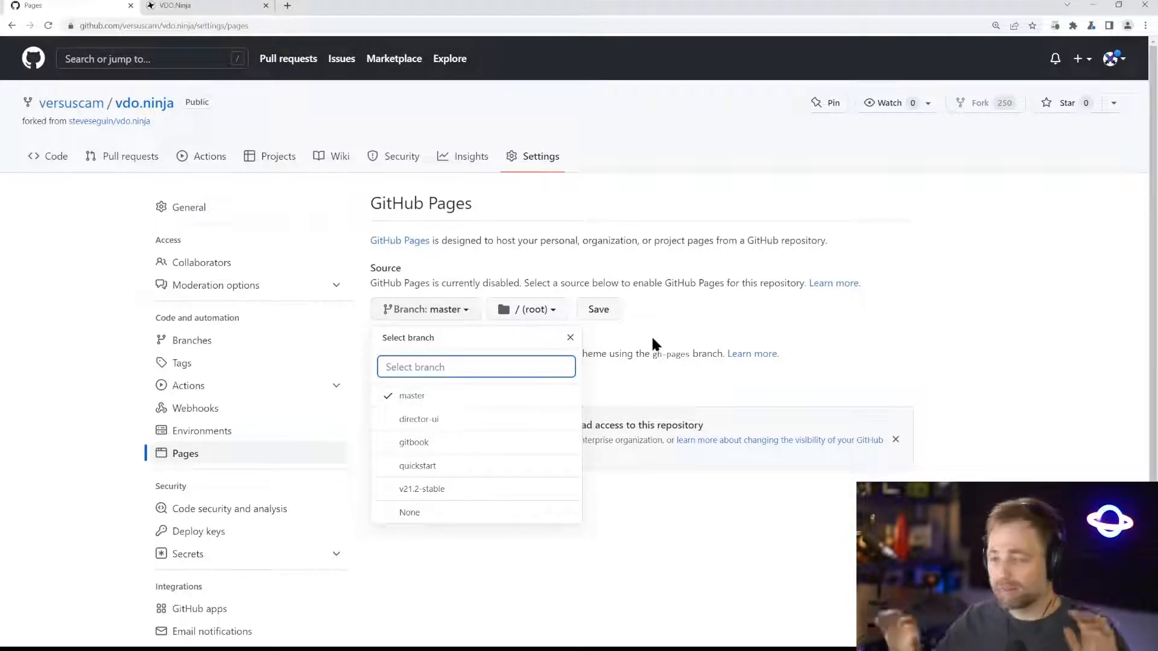
click(434, 401)
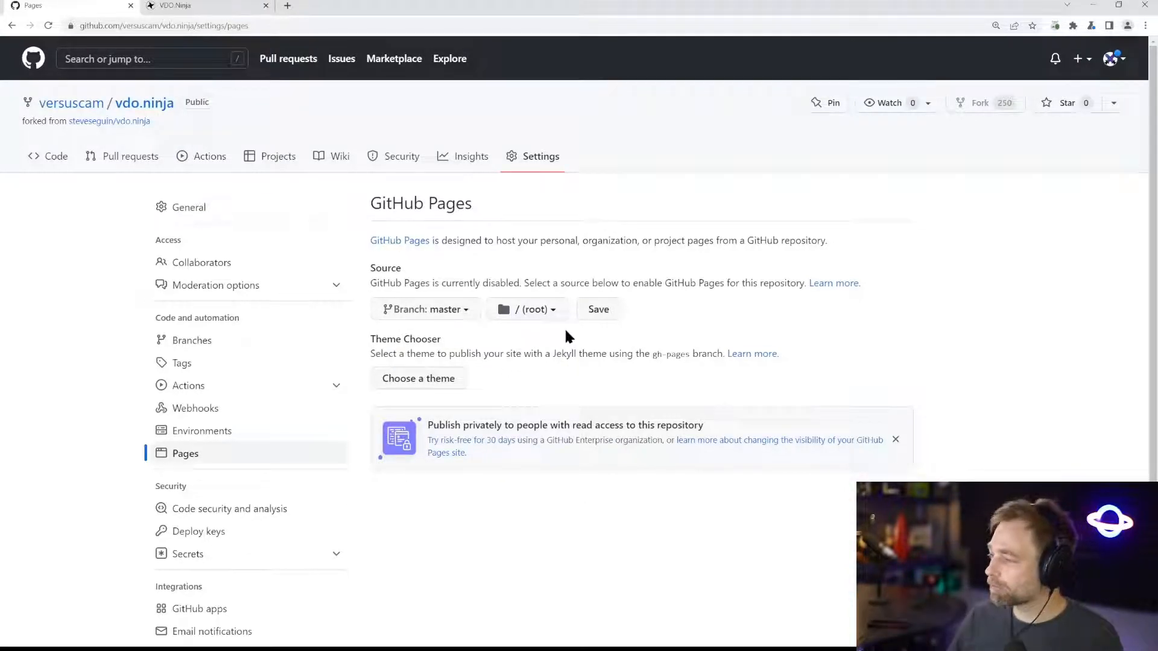
click(594, 316)
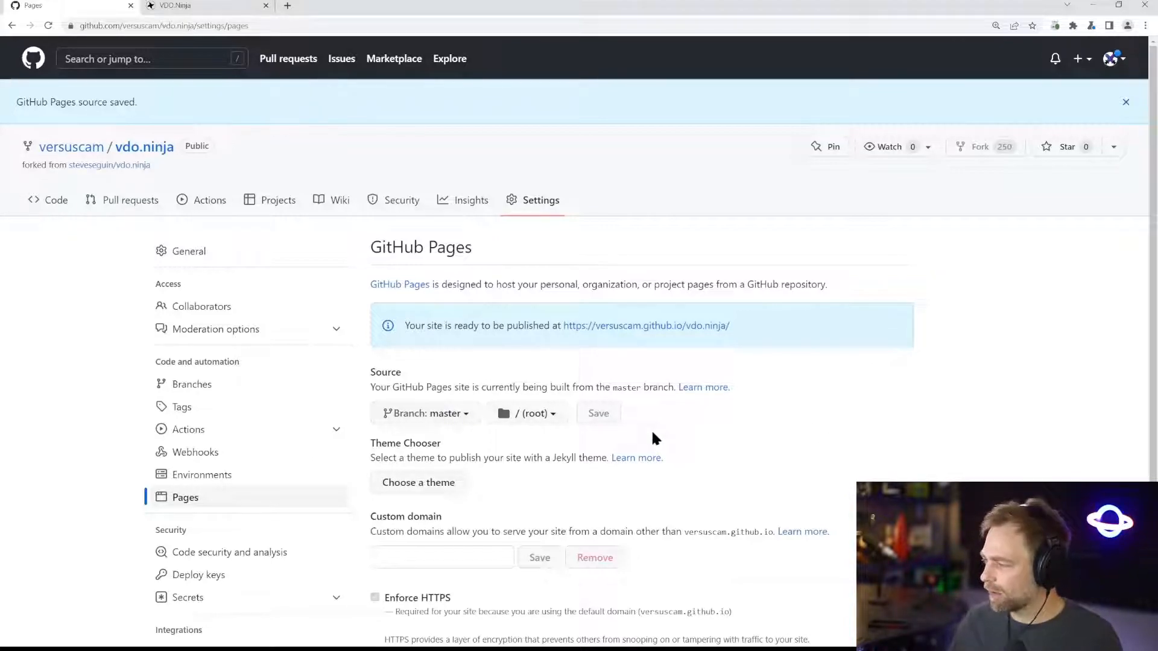
Review the branch and folder options available for the GitHub Pages source.
click(464, 416)
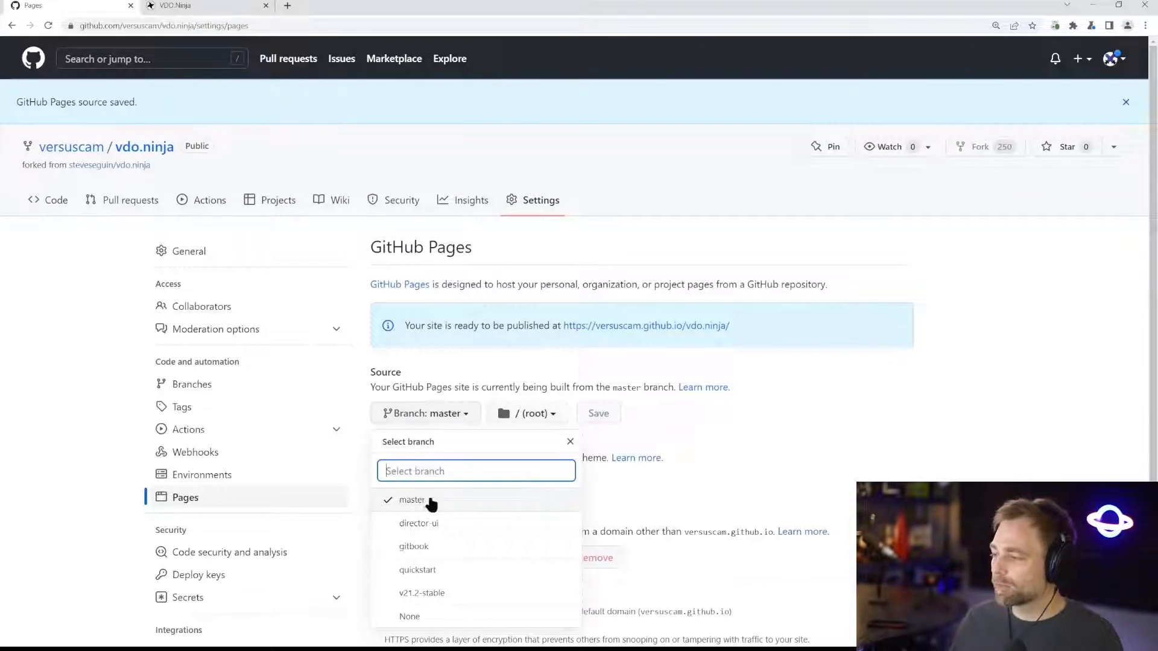
click(727, 430)
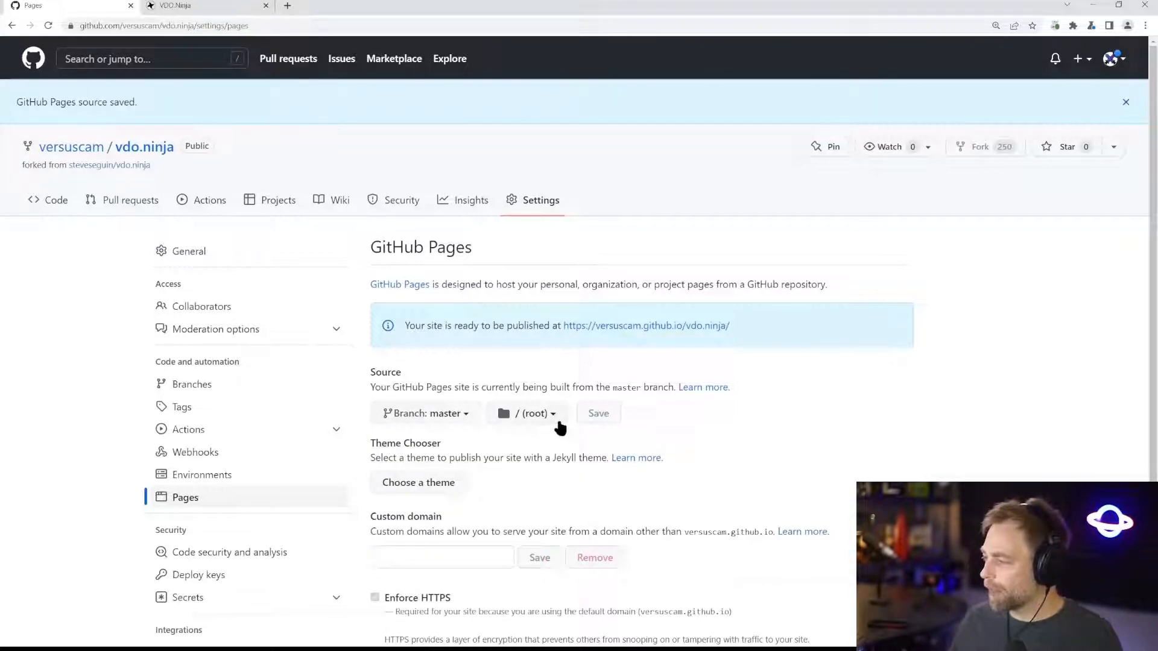
click(507, 418)
click(781, 399)
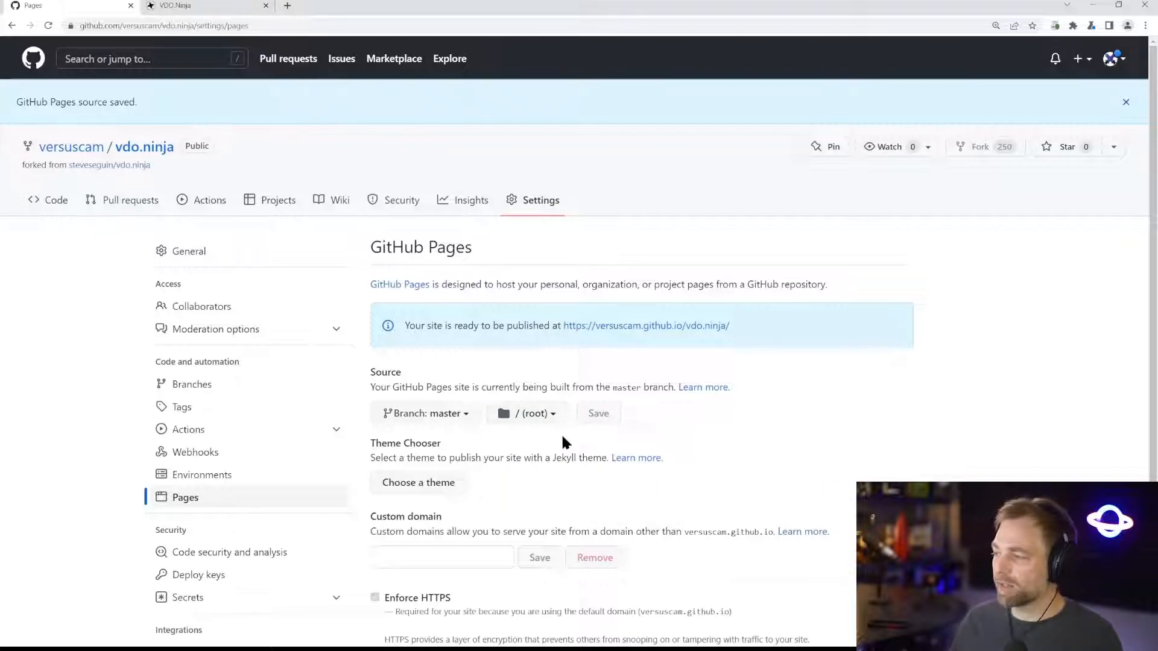
Open the published site's link from the GitHub Pages settings in a separate tab and reload it until the VDO.Ninja page loads.
scroll(729, 399, down, 1)
scroll(728, 404, down, 1)
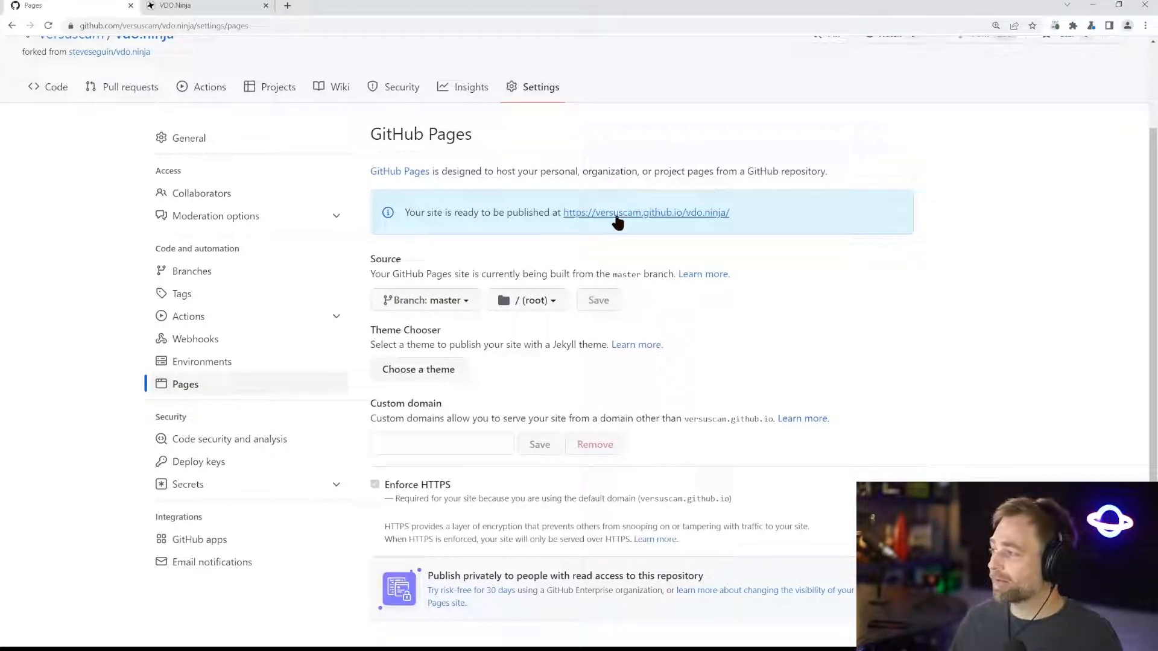
middle_click(631, 218)
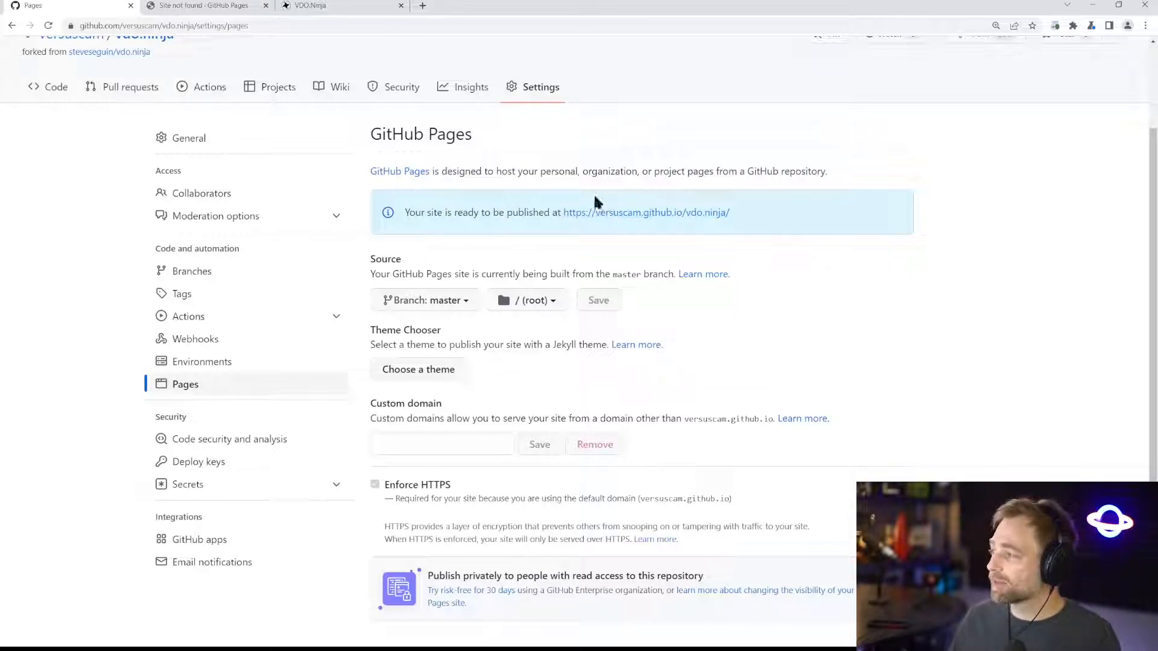
click(214, 5)
click(48, 25)
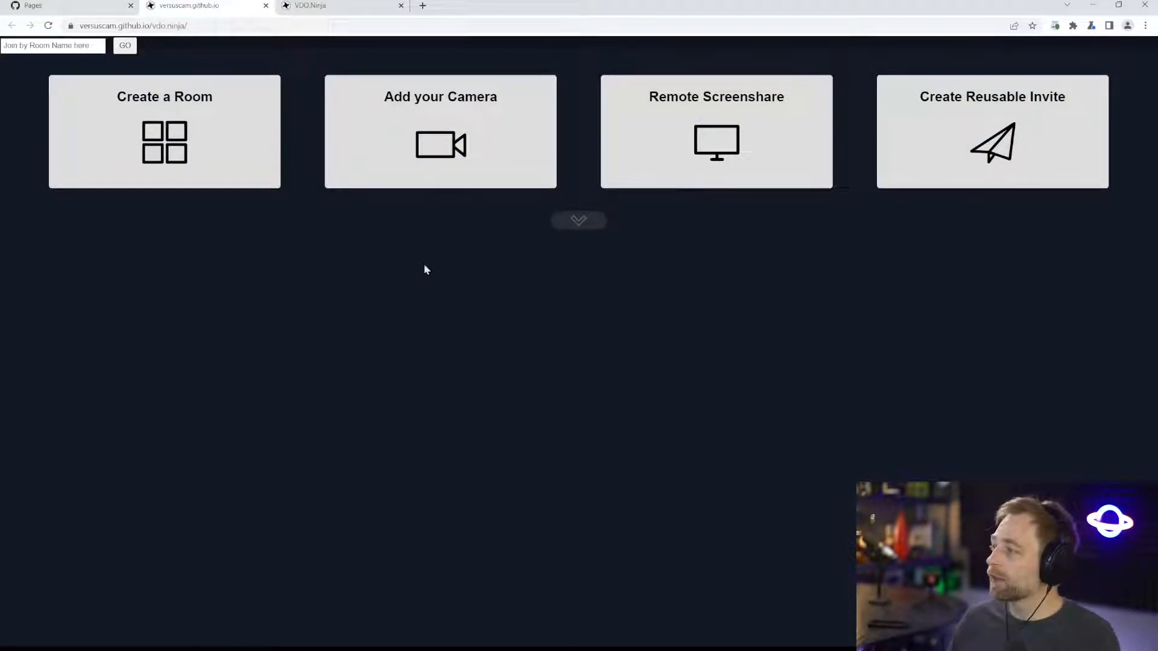
Compare the hosted site's address, including its vdo.ninja/ path, with the link shown in the GitHub Pages settings.
click(100, 6)
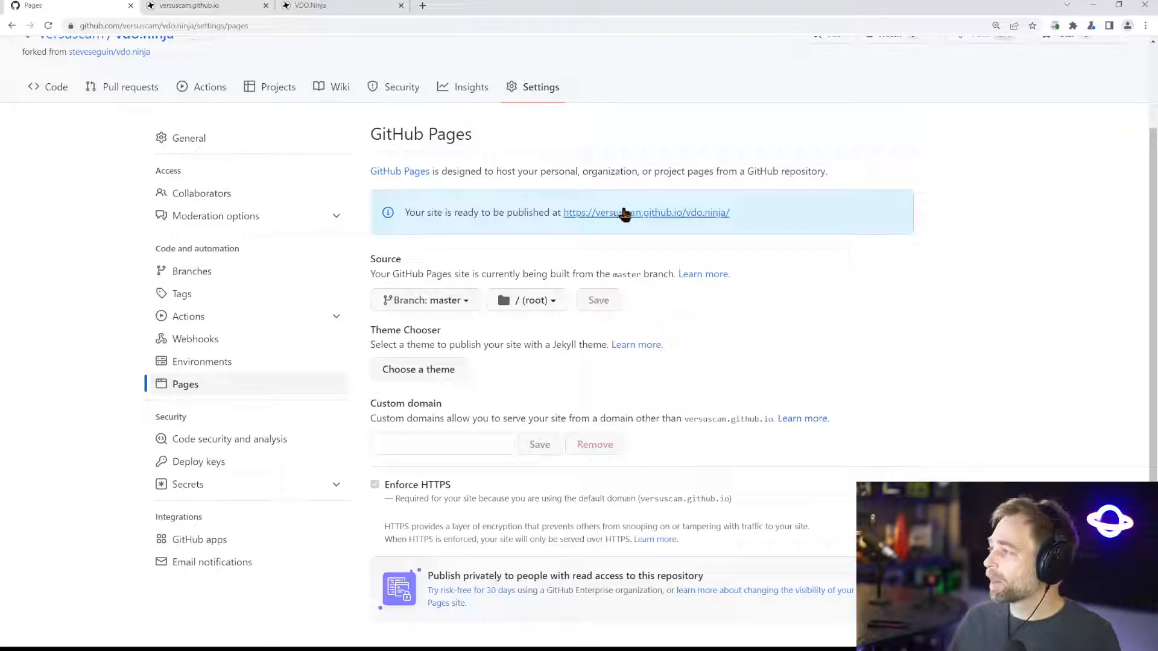
click(196, 8)
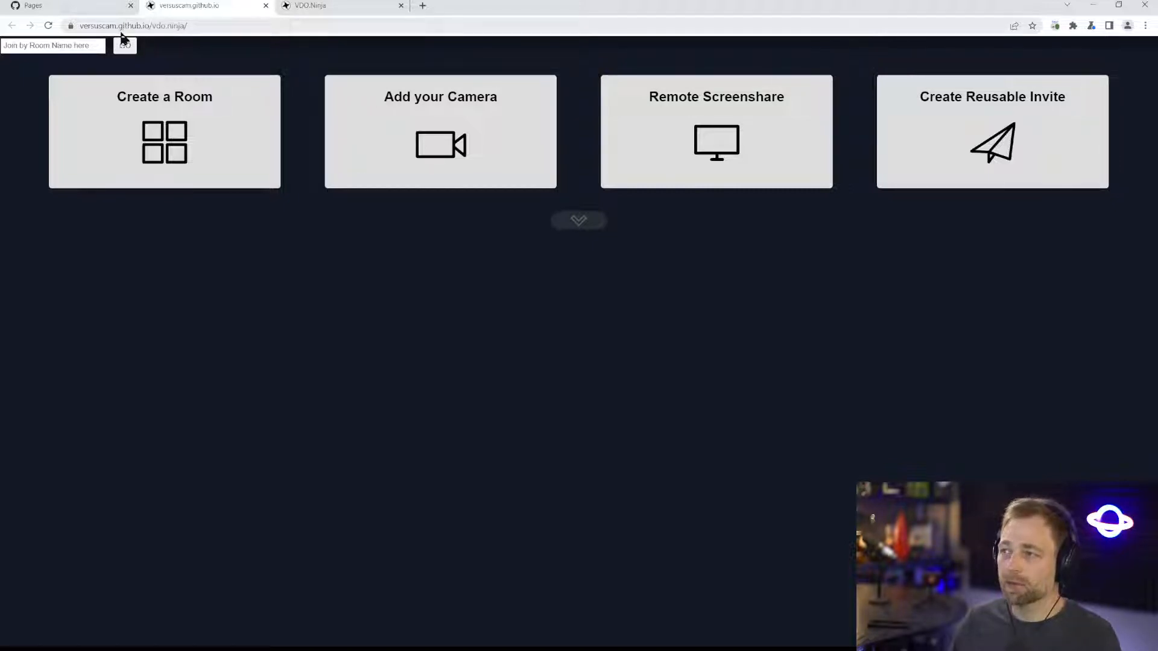
drag(151, 29, 228, 28)
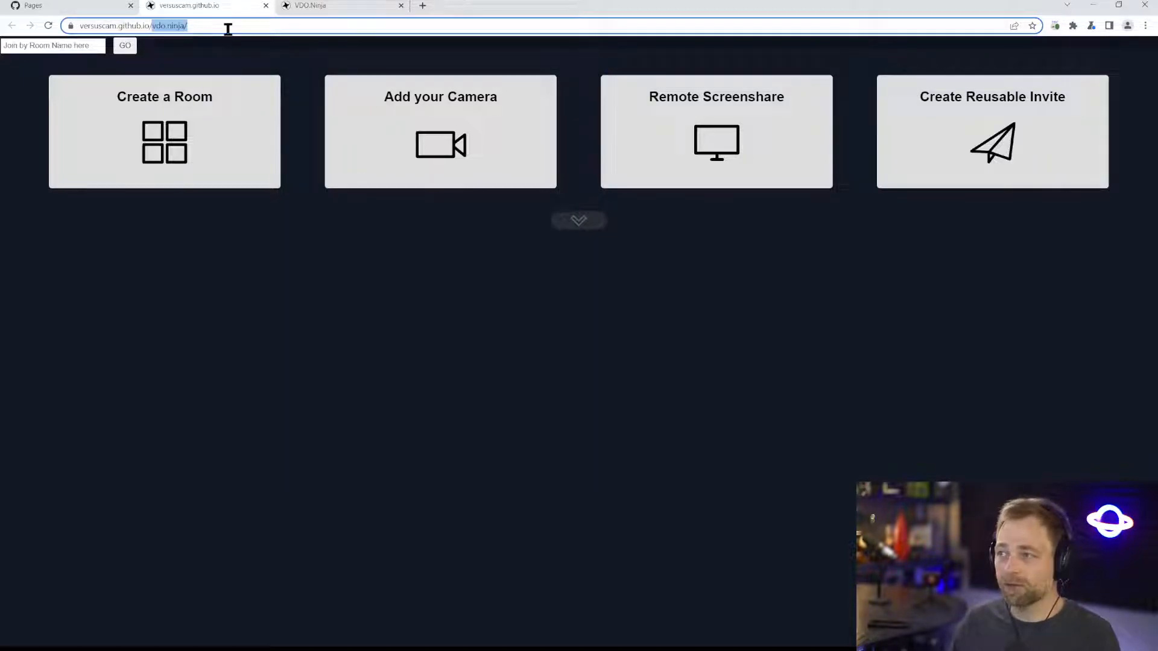
click(98, 5)
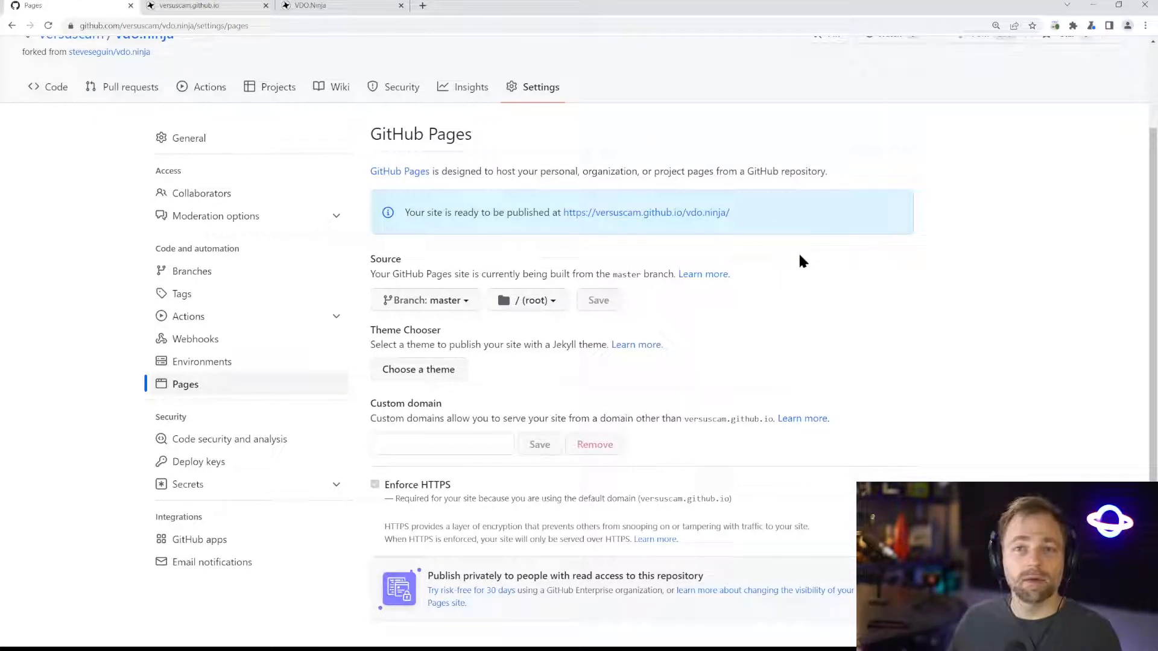
click(208, 6)
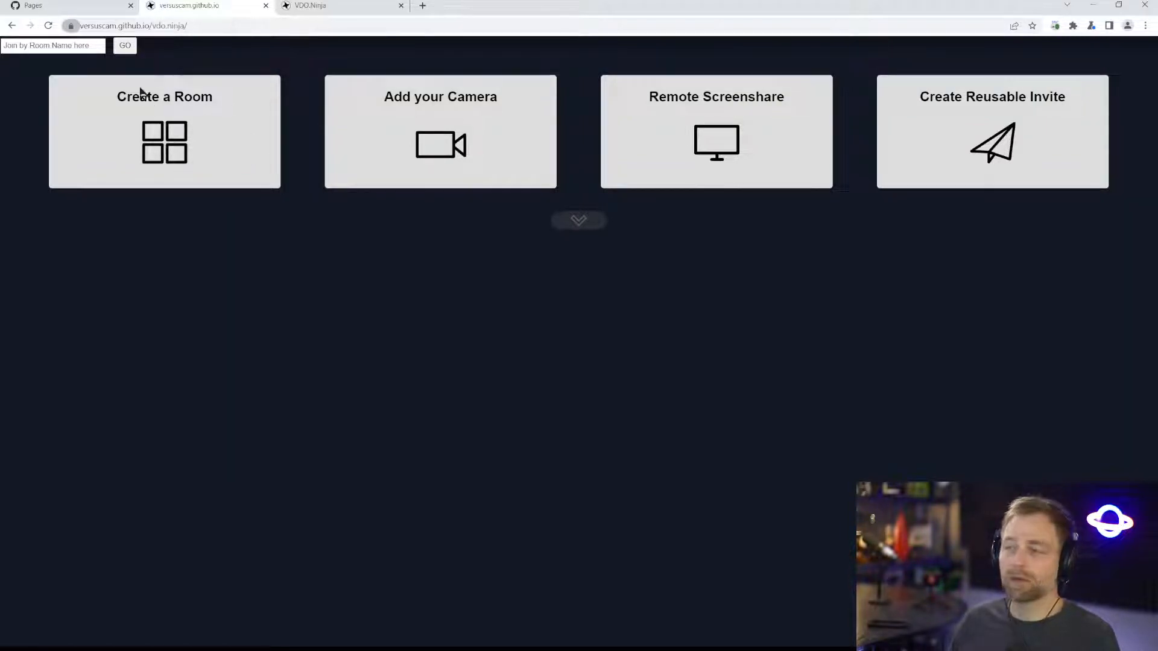
Start a camera stream on the hosted site with vMix Video as the video source and copy its view link.
click(357, 160)
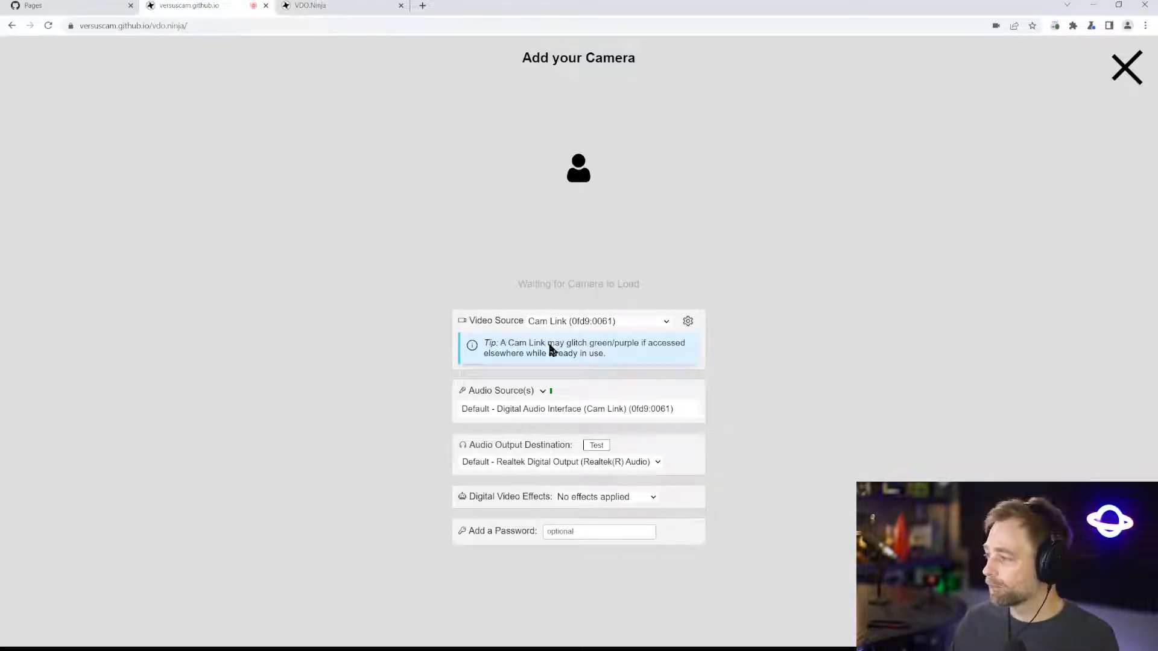
click(546, 350)
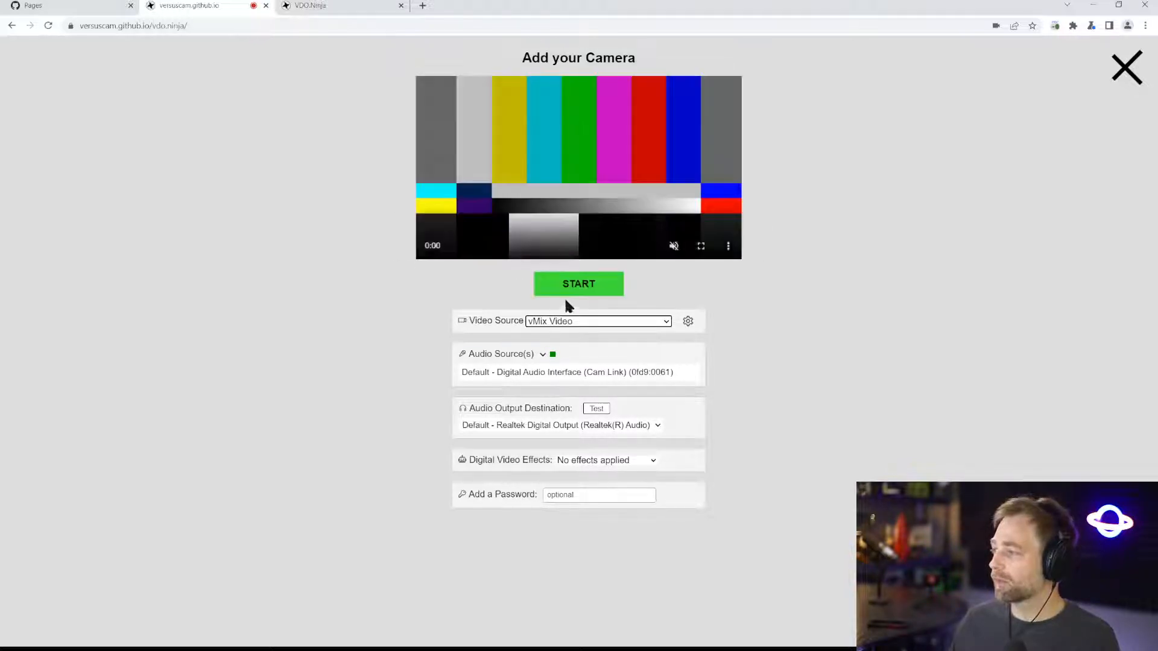
click(570, 288)
click(317, 42)
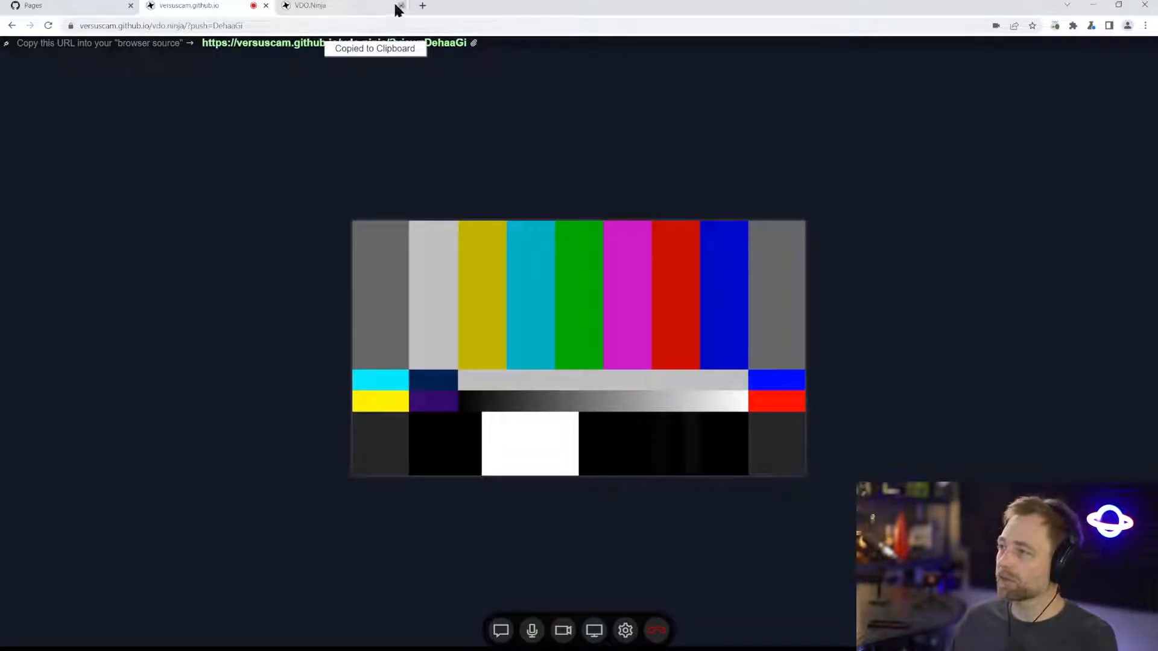
Load the copied view link in the tab that holds the original VDO.Ninja site.
click(362, 7)
click(302, 25)
key(ctrl+v)
key(Return)
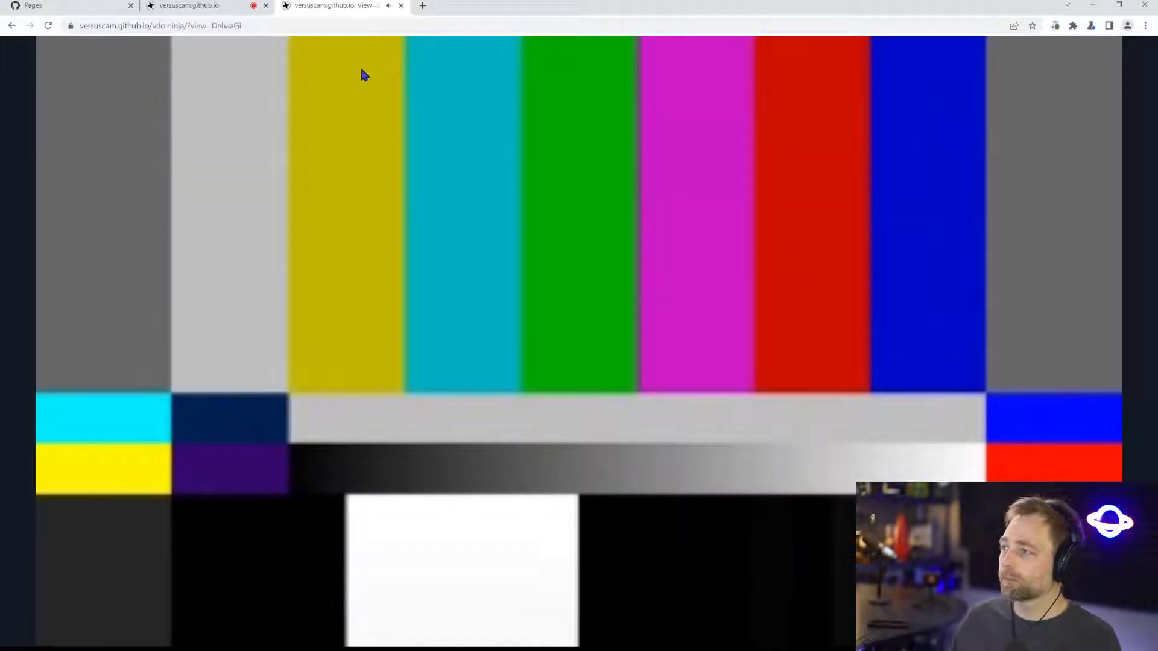
Compare the sending page with the viewing page to check that the self-hosted stream works.
click(231, 5)
click(332, 5)
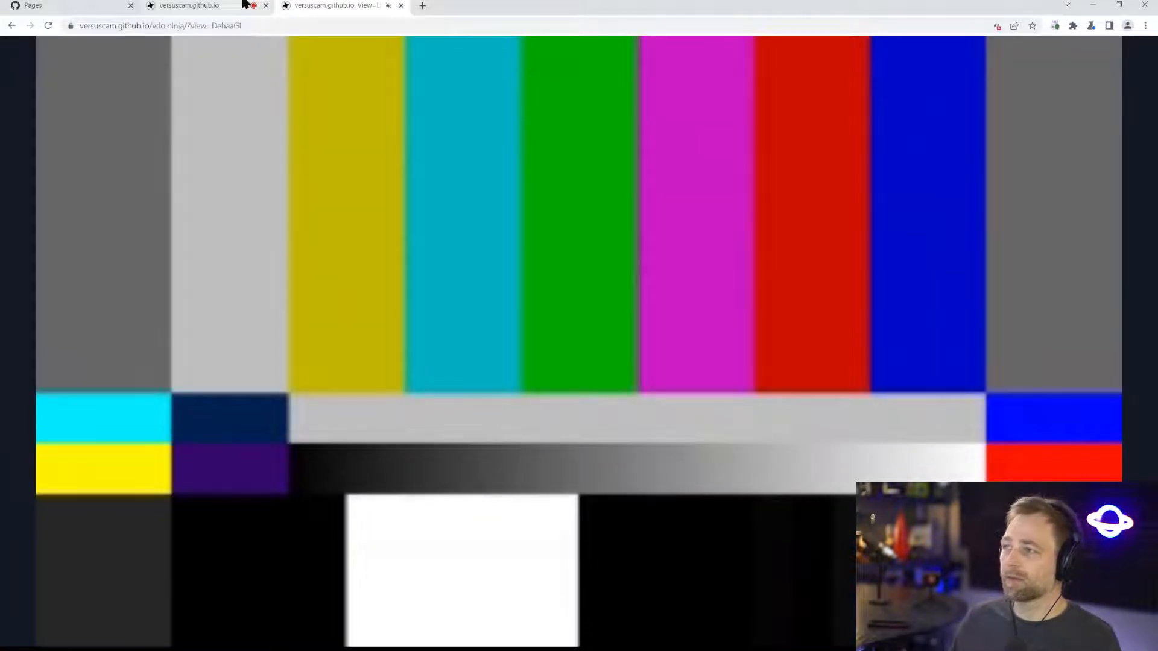
click(237, 5)
click(342, 5)
click(239, 5)
click(308, 4)
click(181, 5)
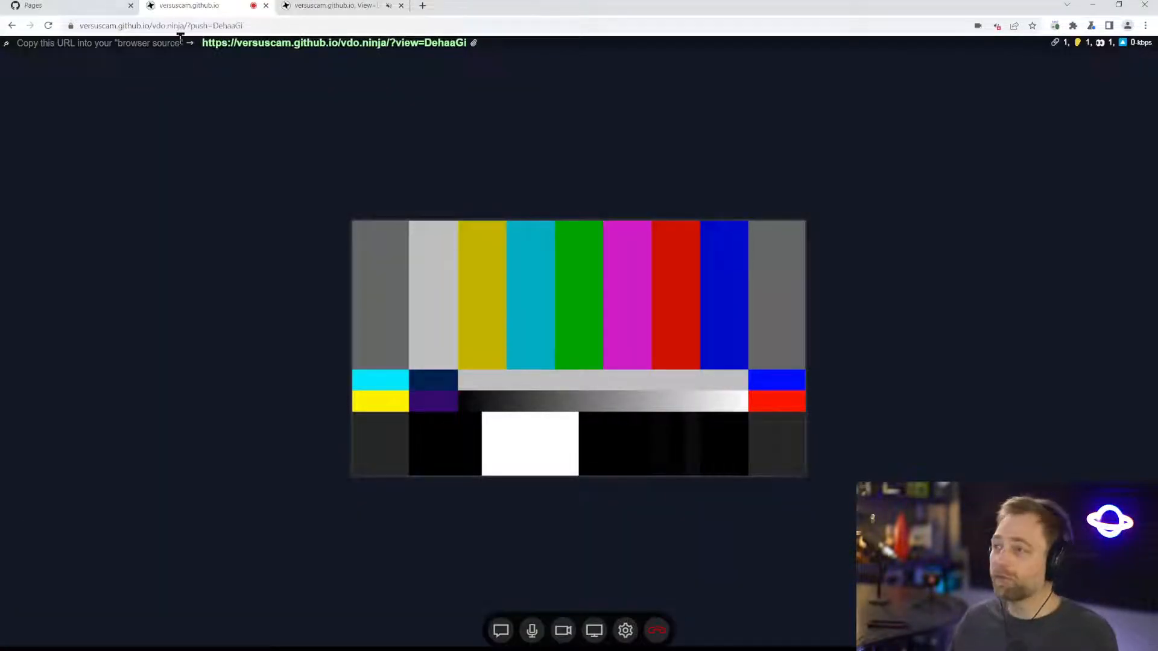
click(299, 6)
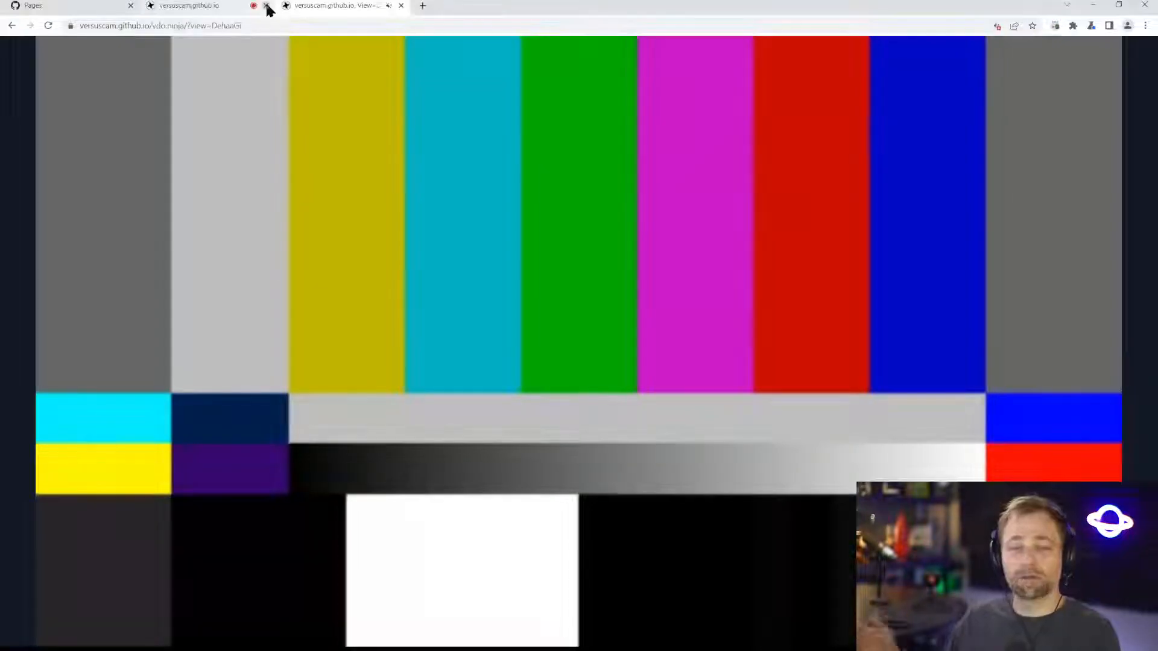
Close the viewing page and remove the push parameter from the sending page's address to reload the hosted site's start page.
click(401, 5)
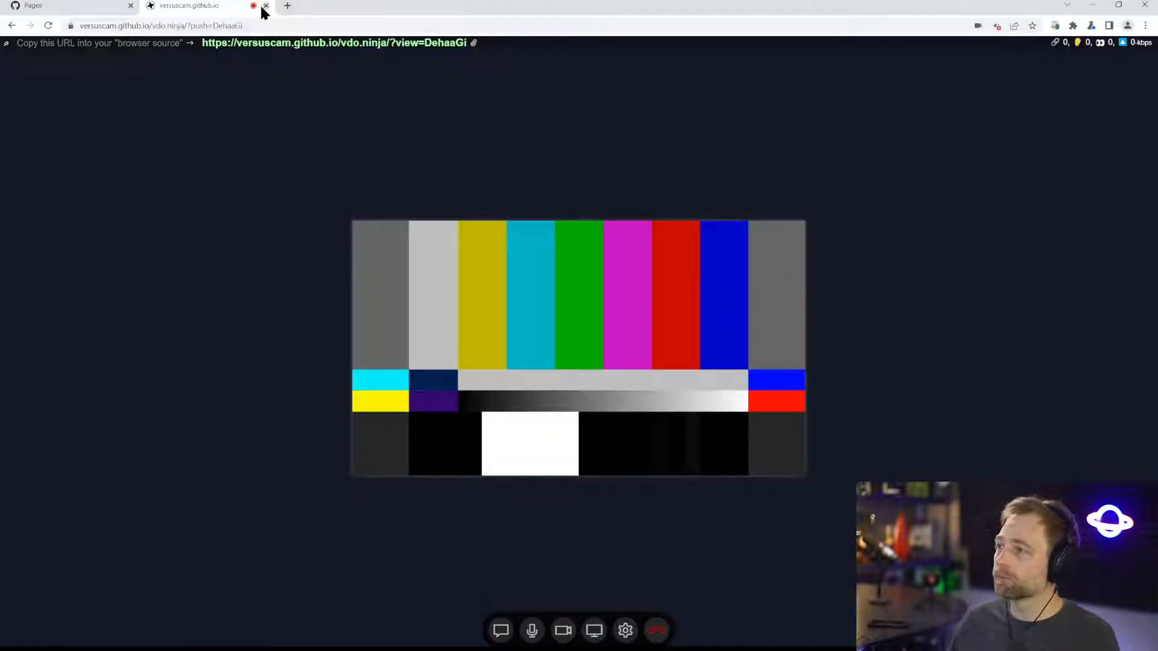
drag(193, 26, 270, 26)
key(BackSpace)
key(Return)
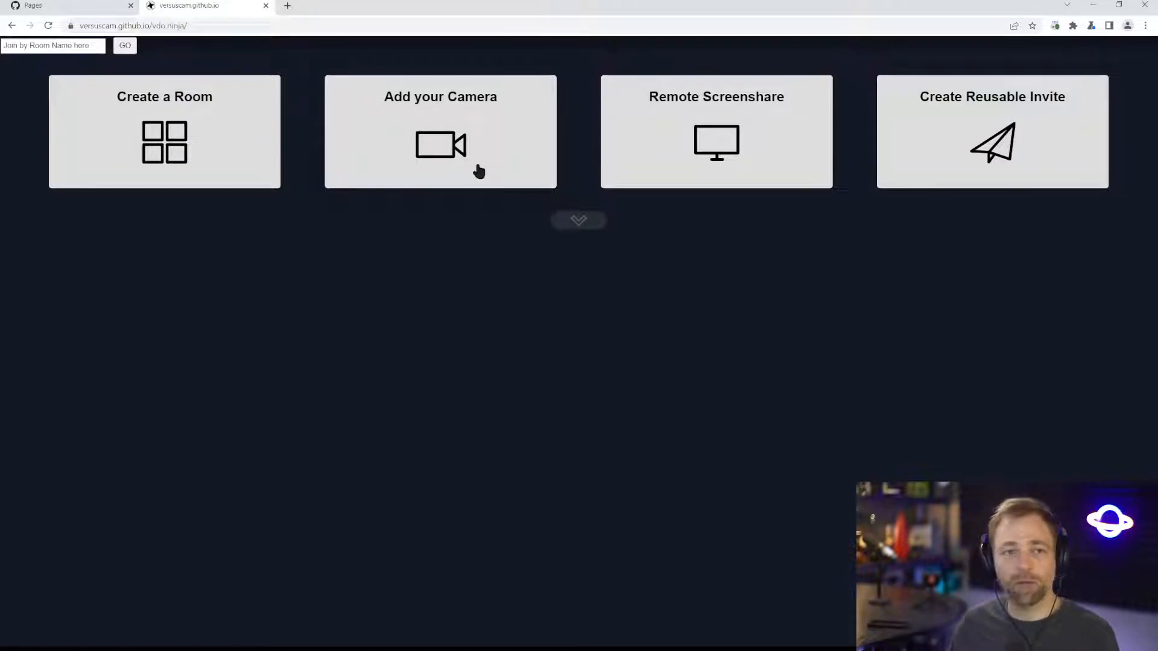
click(563, 228)
click(49, 26)
Try v21.2-stable as the GitHub Pages source branch without saving, and switch the selection back to master.
click(87, 6)
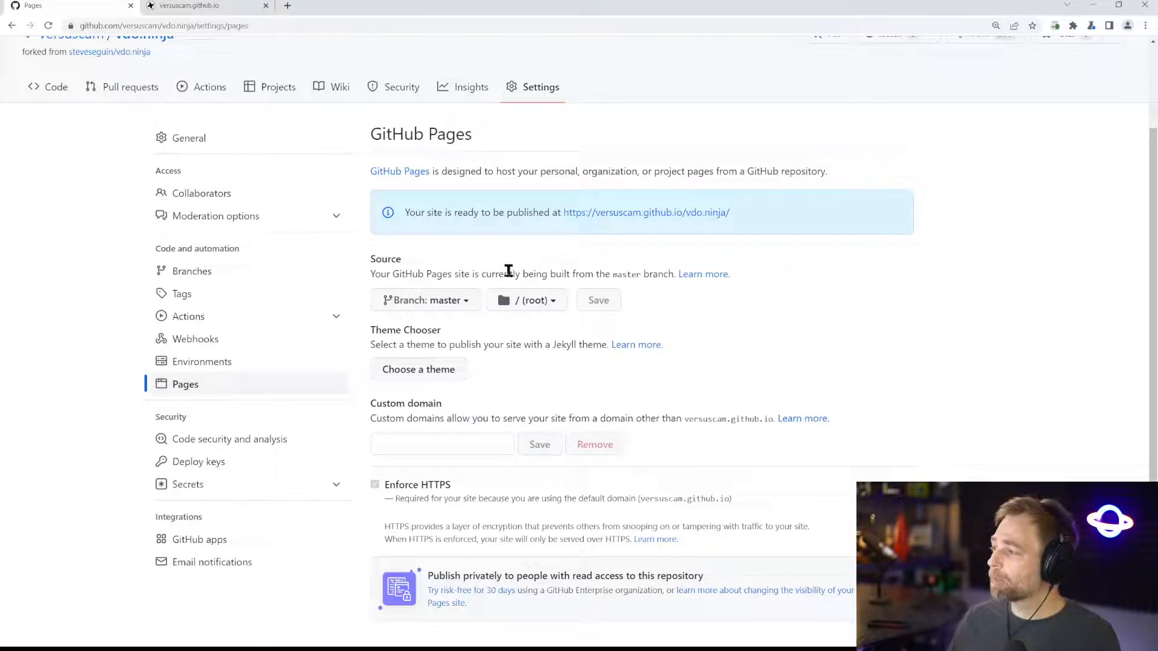
scroll(108, 127, up, 2)
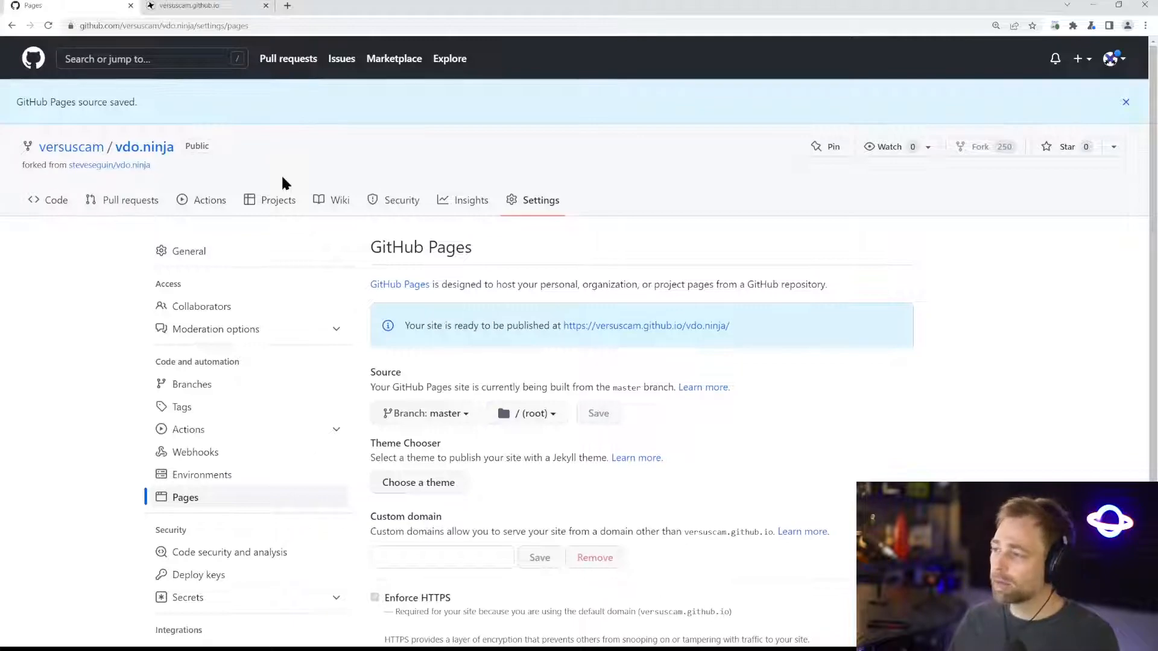
click(422, 416)
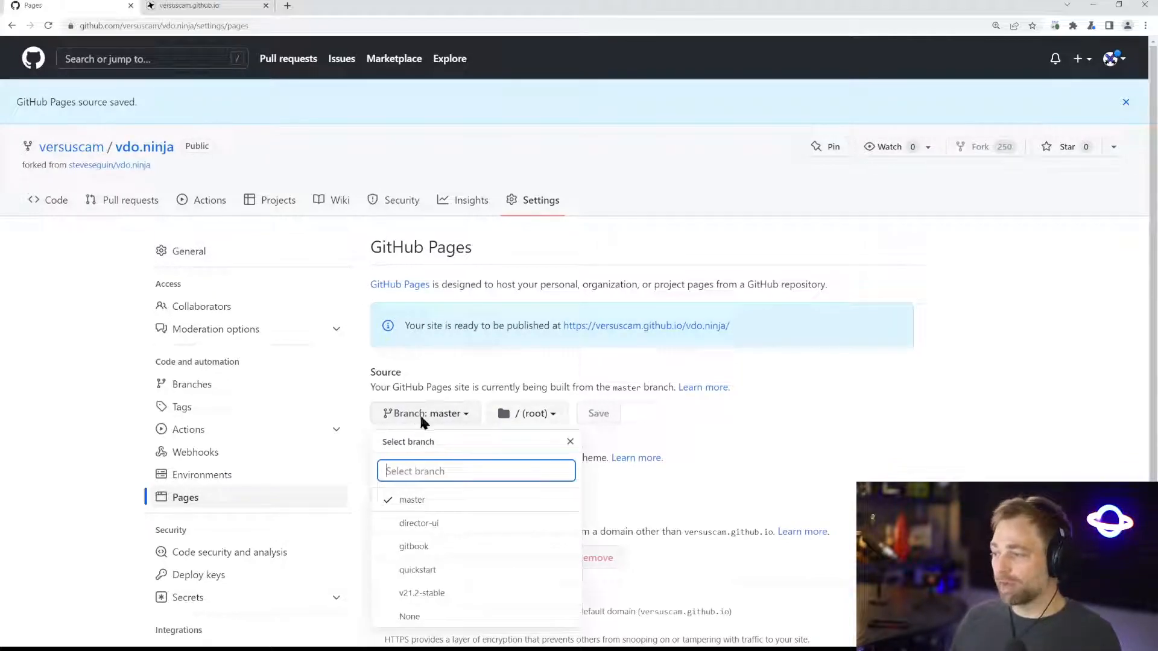
click(433, 592)
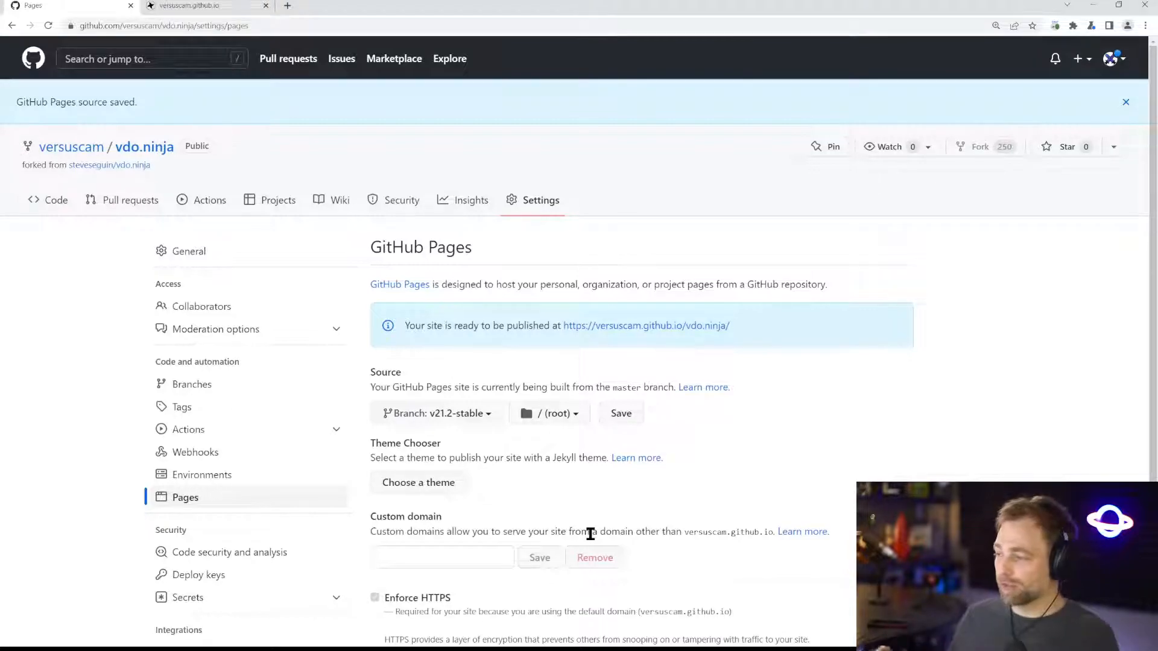
click(472, 414)
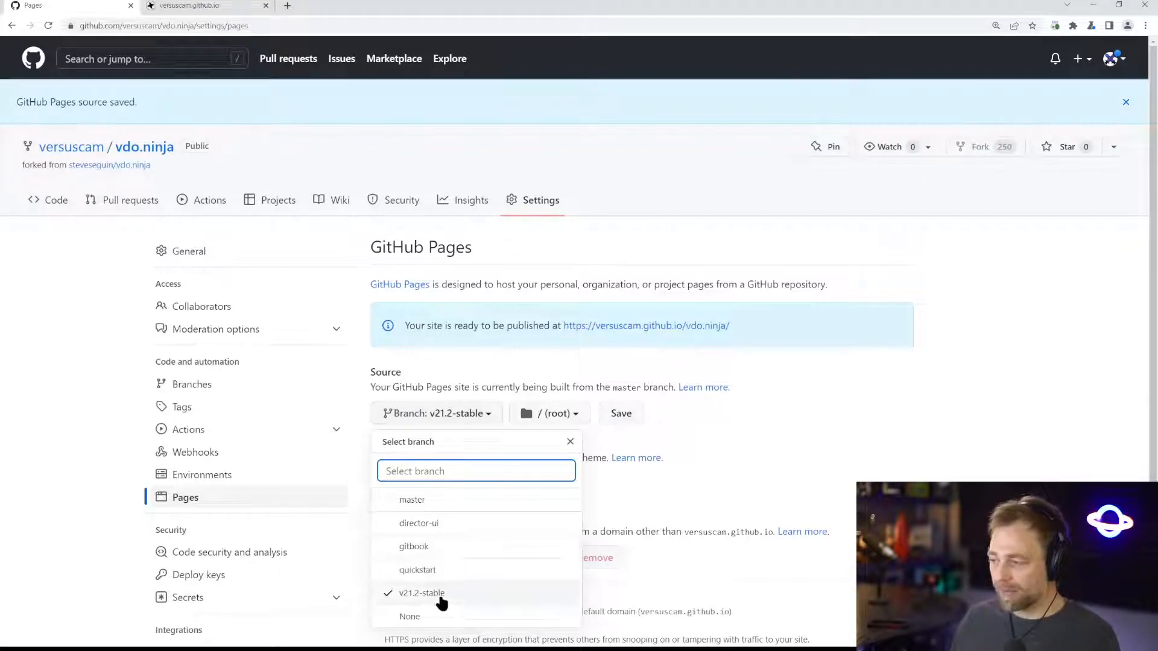
click(809, 398)
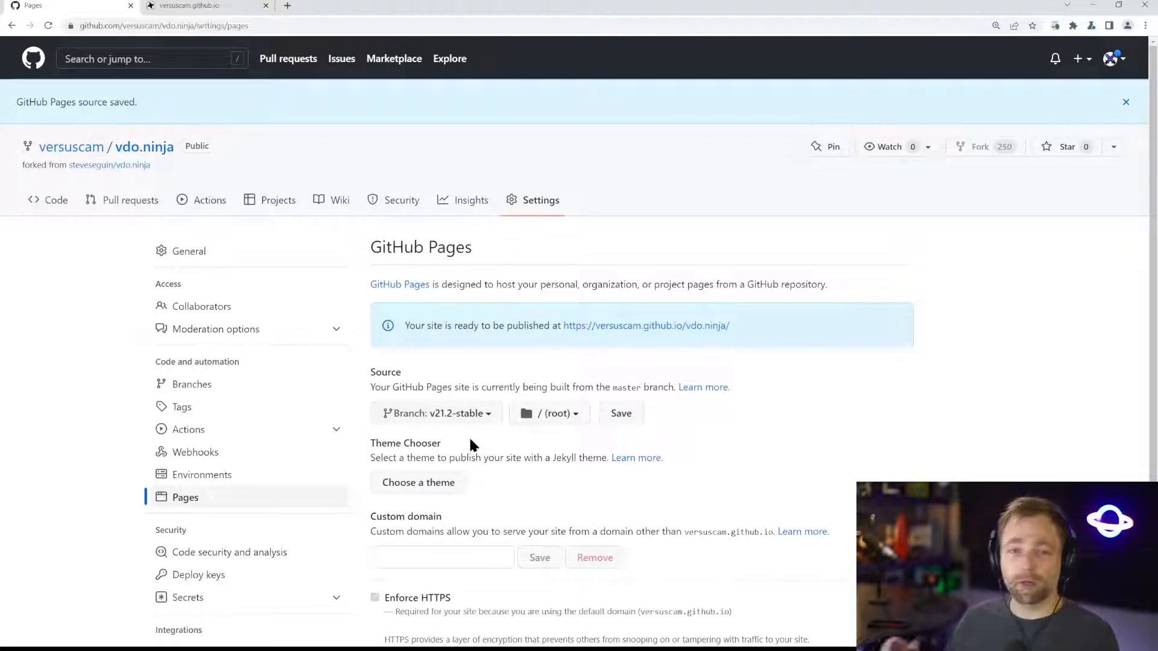
click(471, 415)
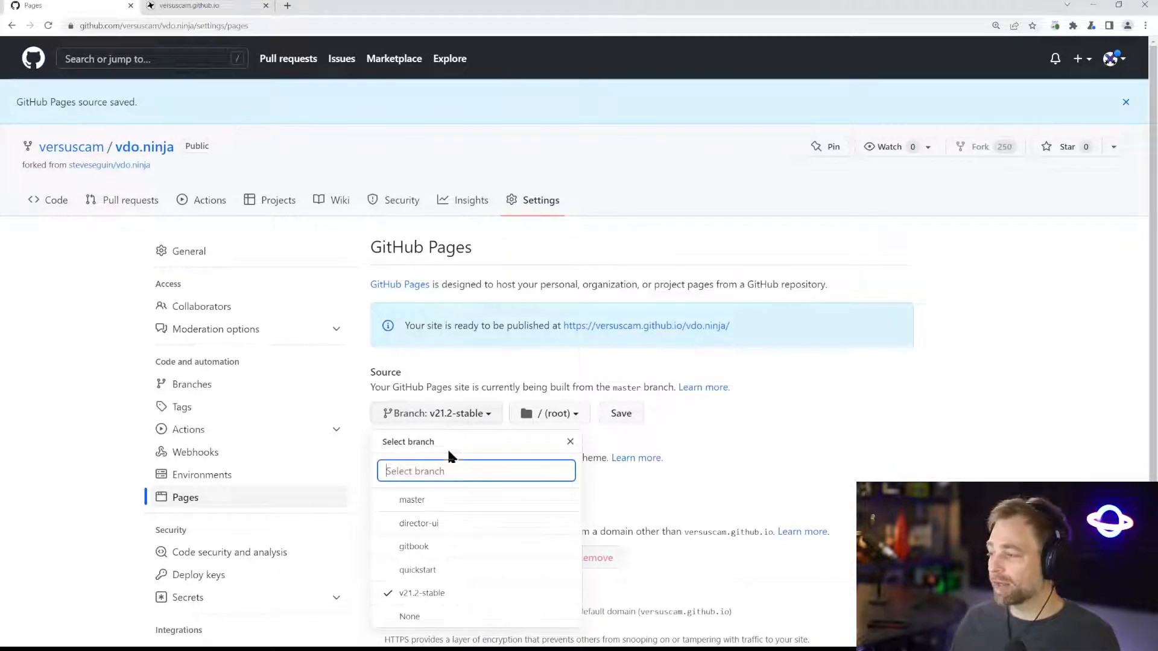
click(421, 500)
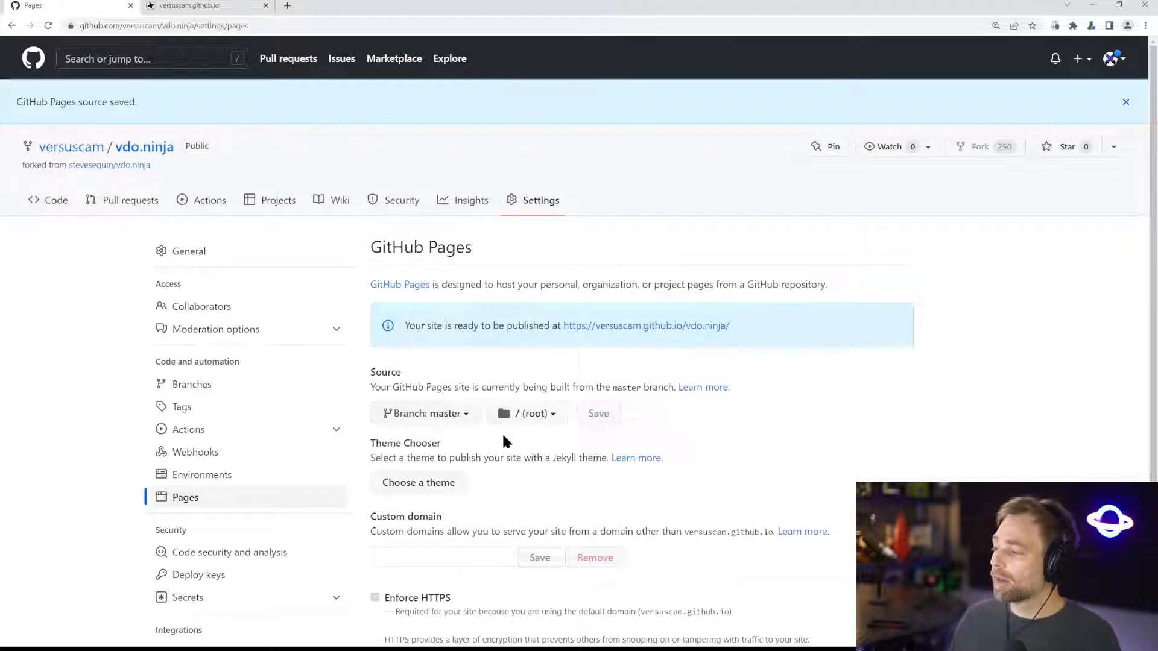
Check the hosted site's start page once more and close its tab, leaving the GitHub Pages settings open.
click(207, 6)
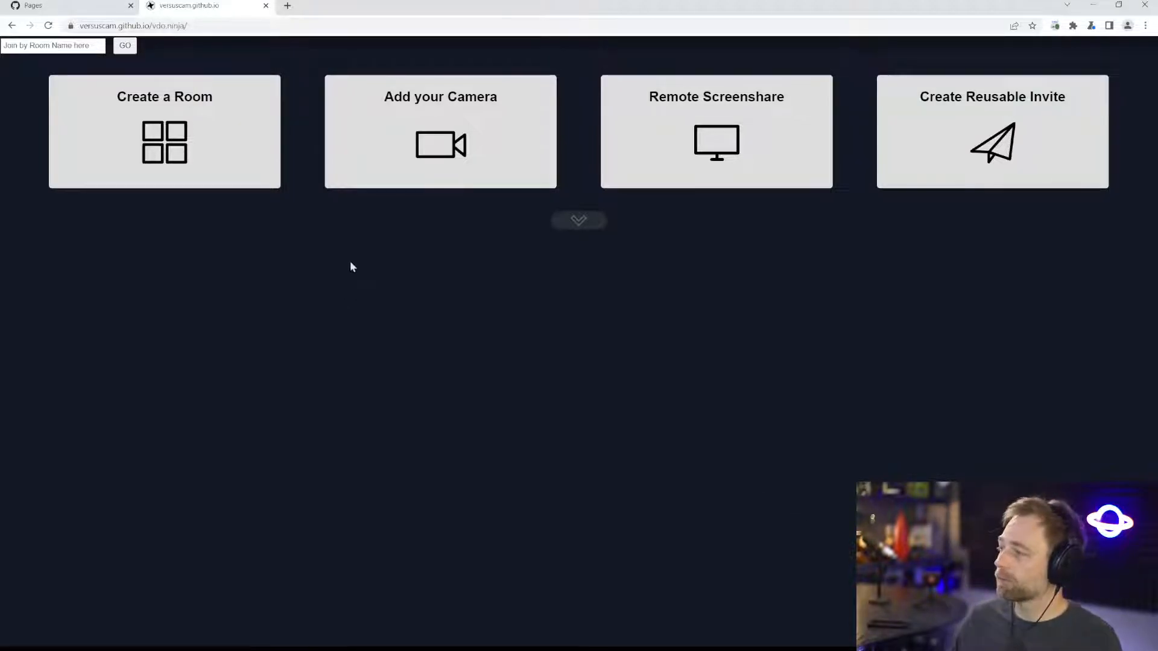
click(76, 9)
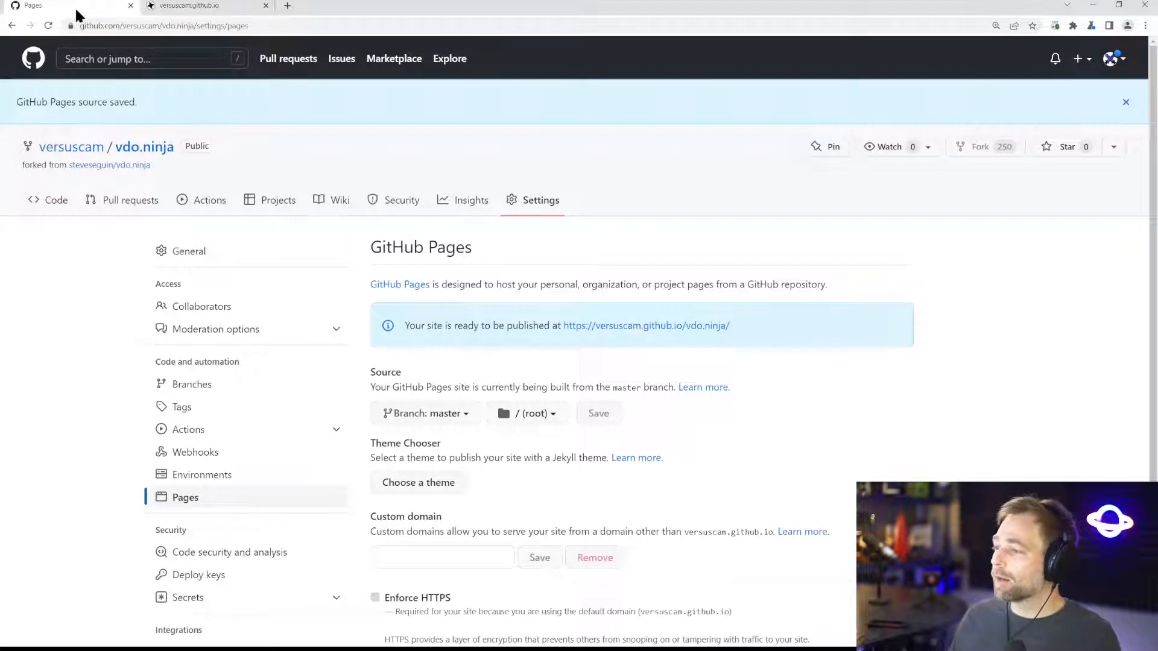
click(266, 8)
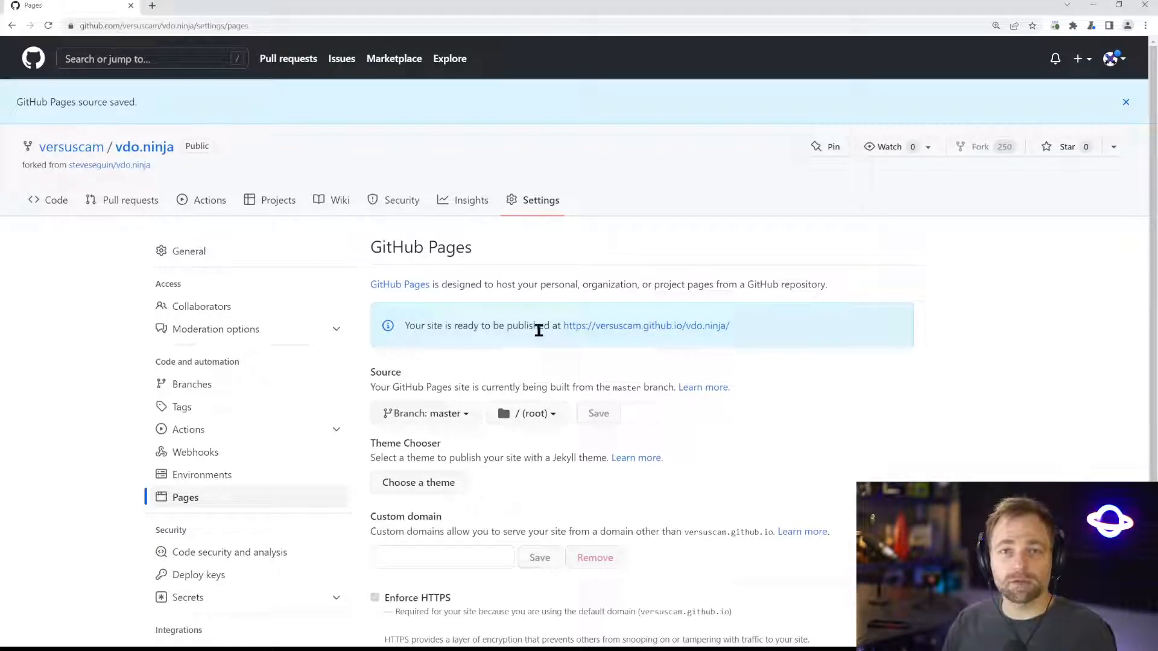
Examine the published site's address and the Custom domain setting on the GitHub Pages page.
drag(732, 326, 561, 339)
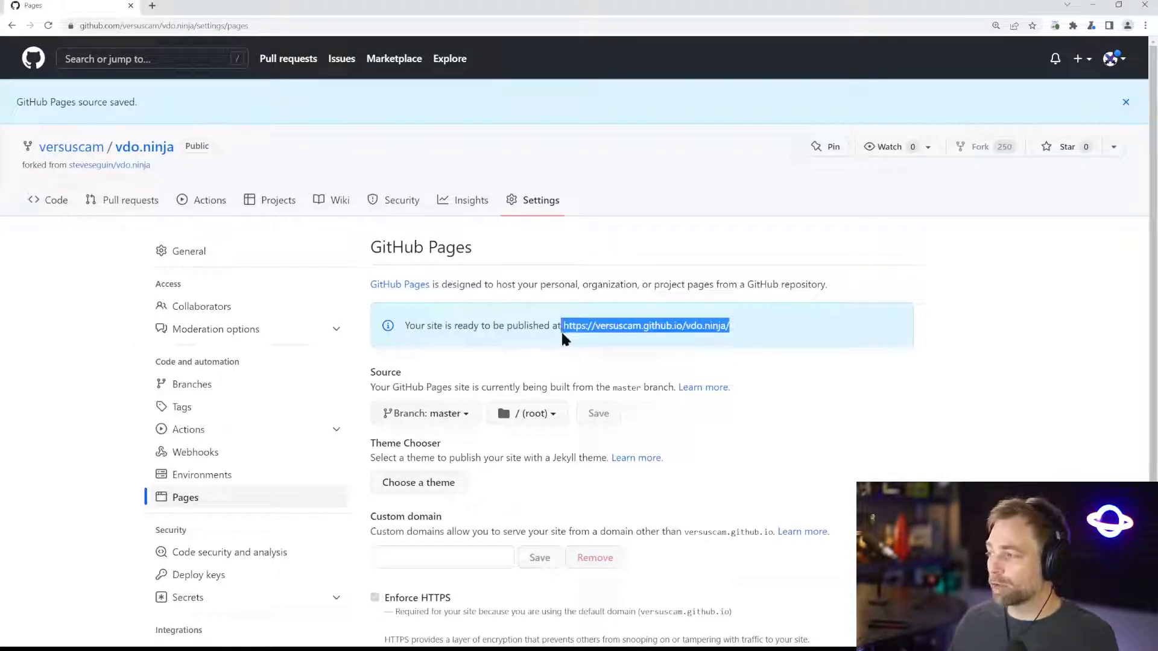
scroll(812, 325, down, 1)
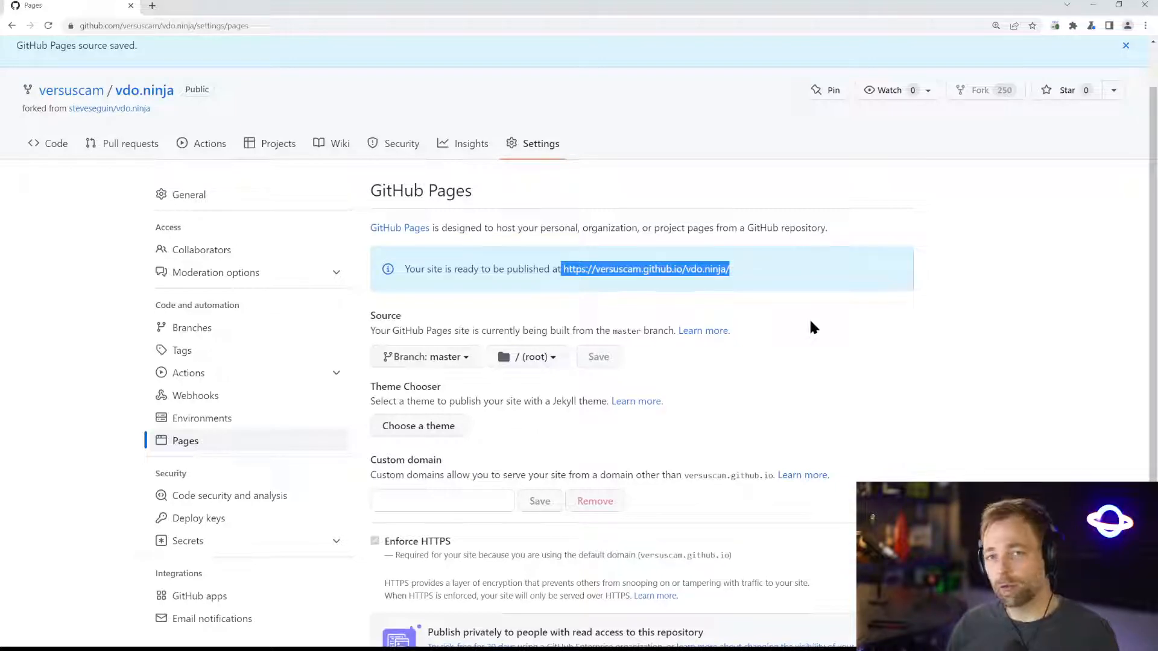
click(441, 502)
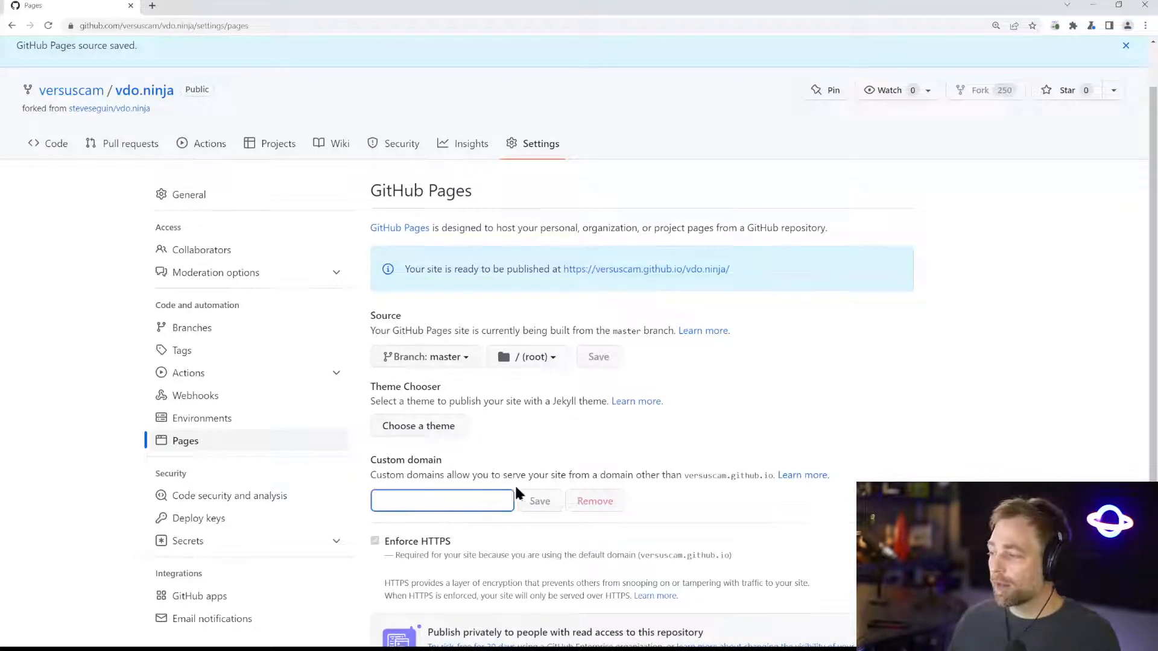
scroll(531, 465, down, 1)
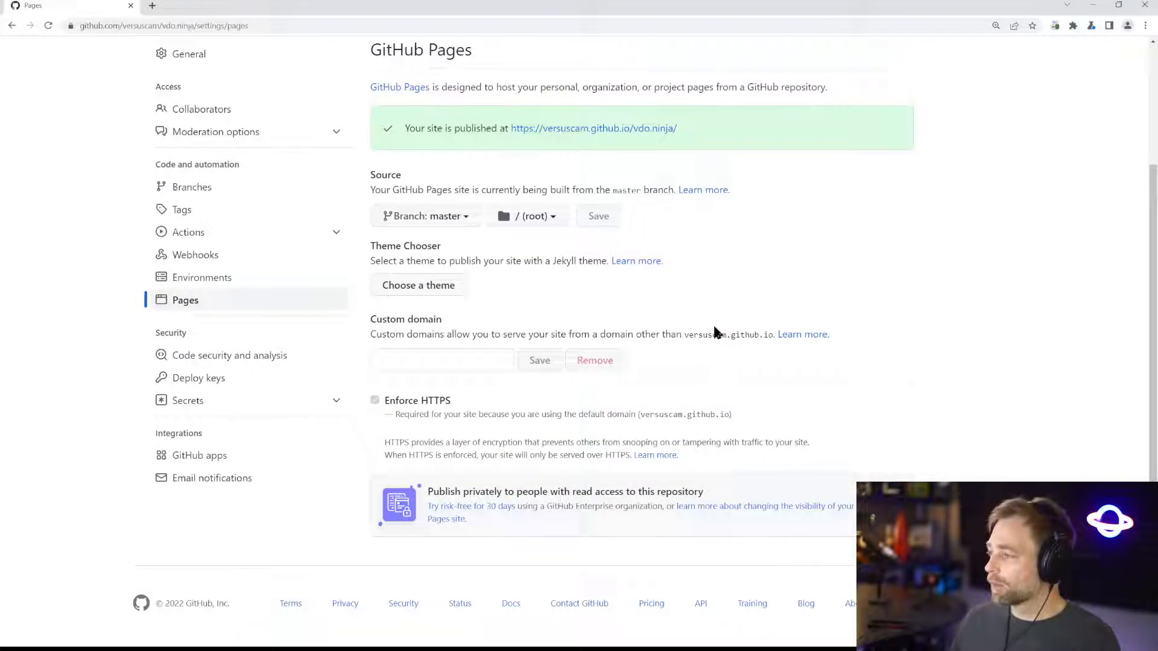
Set the GitHub Pages custom domain to vdo.versuscam.com, save it, and review the DNS check message.
click(450, 360)
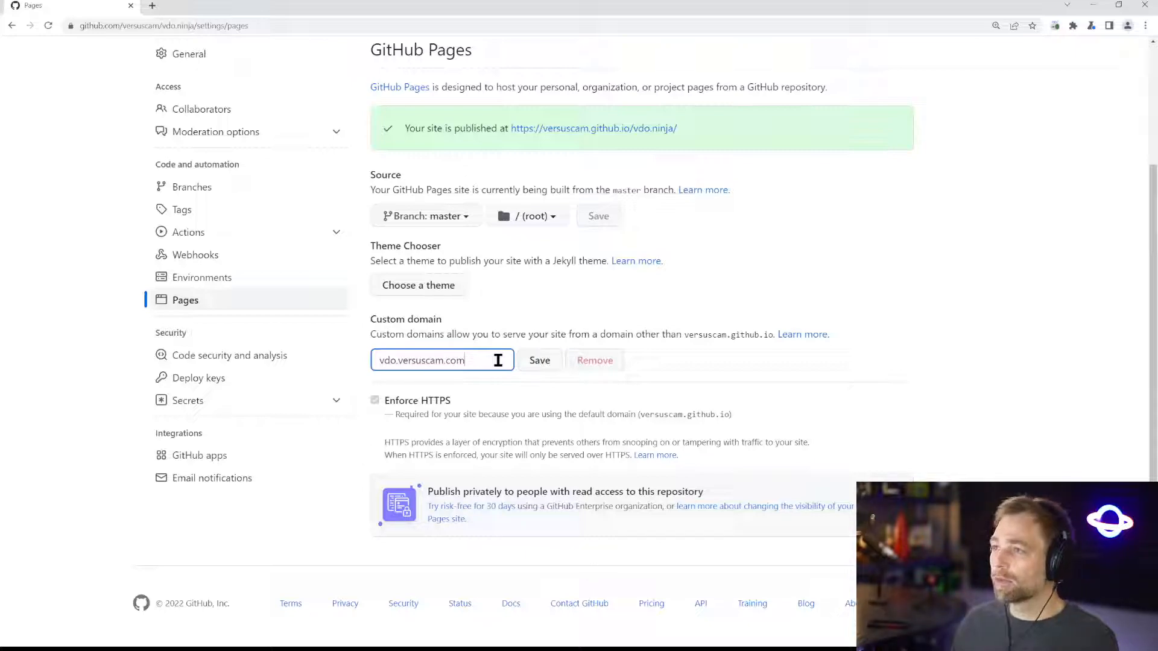
click(542, 365)
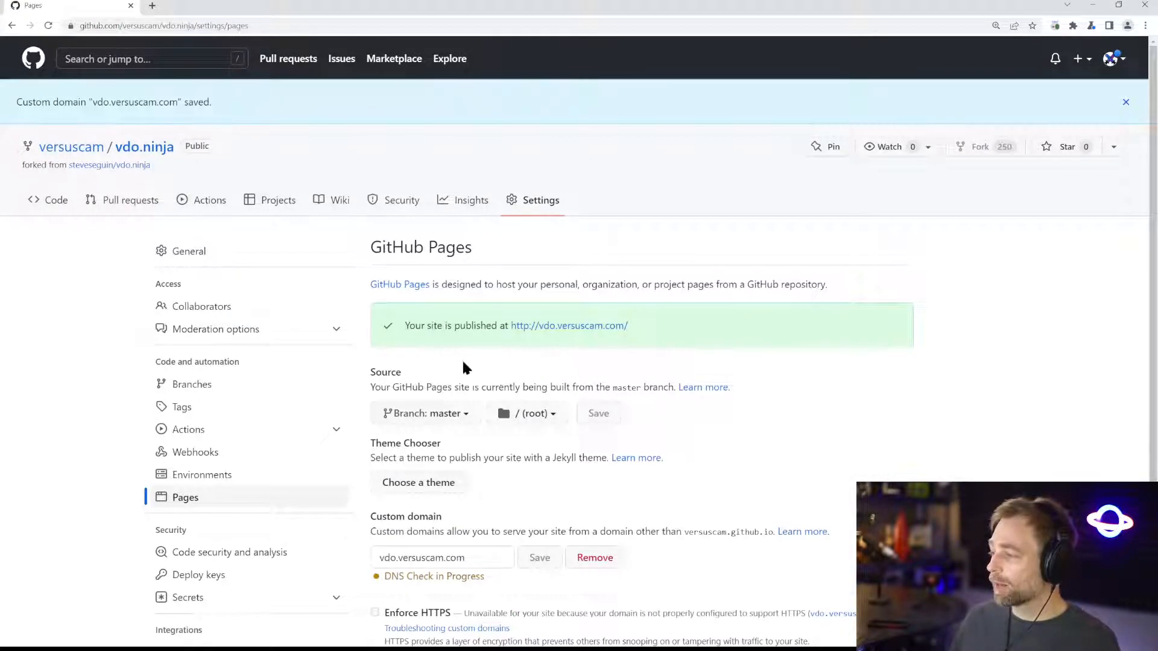
scroll(651, 369, down, 1)
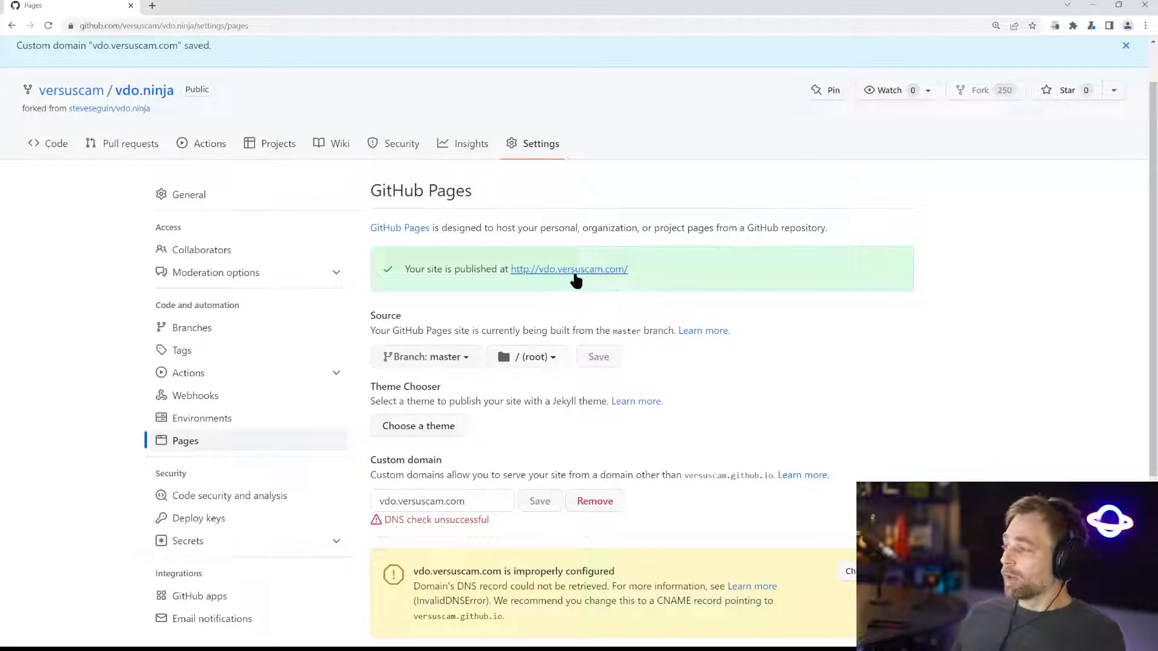
scroll(573, 272, down, 1)
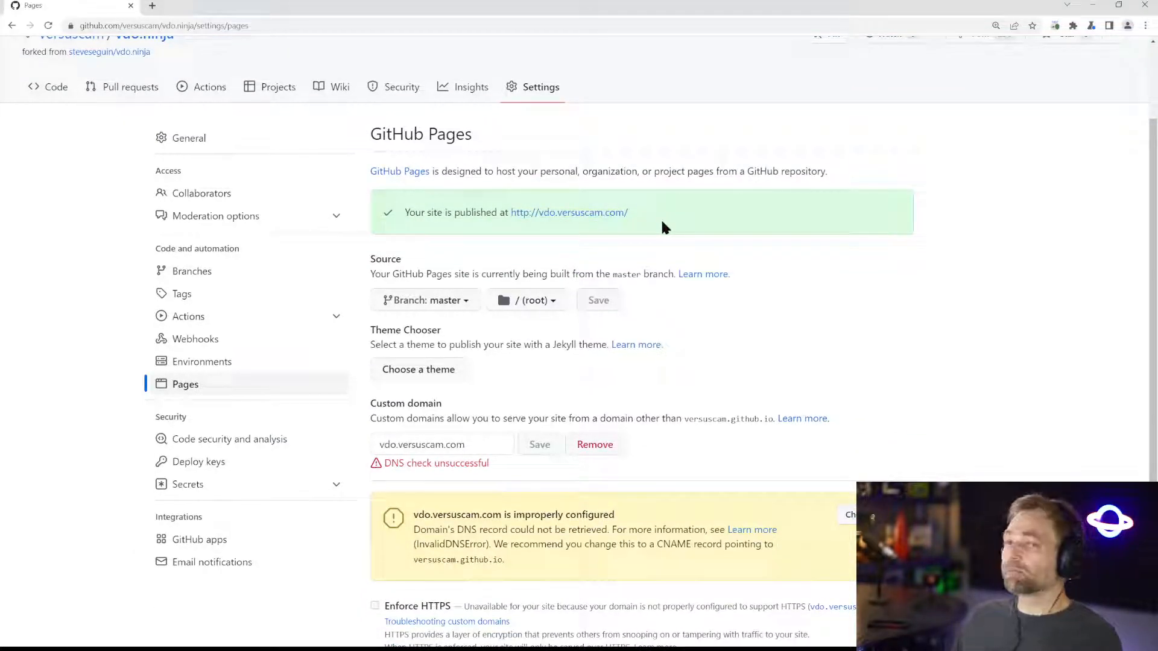
scroll(687, 253, down, 1)
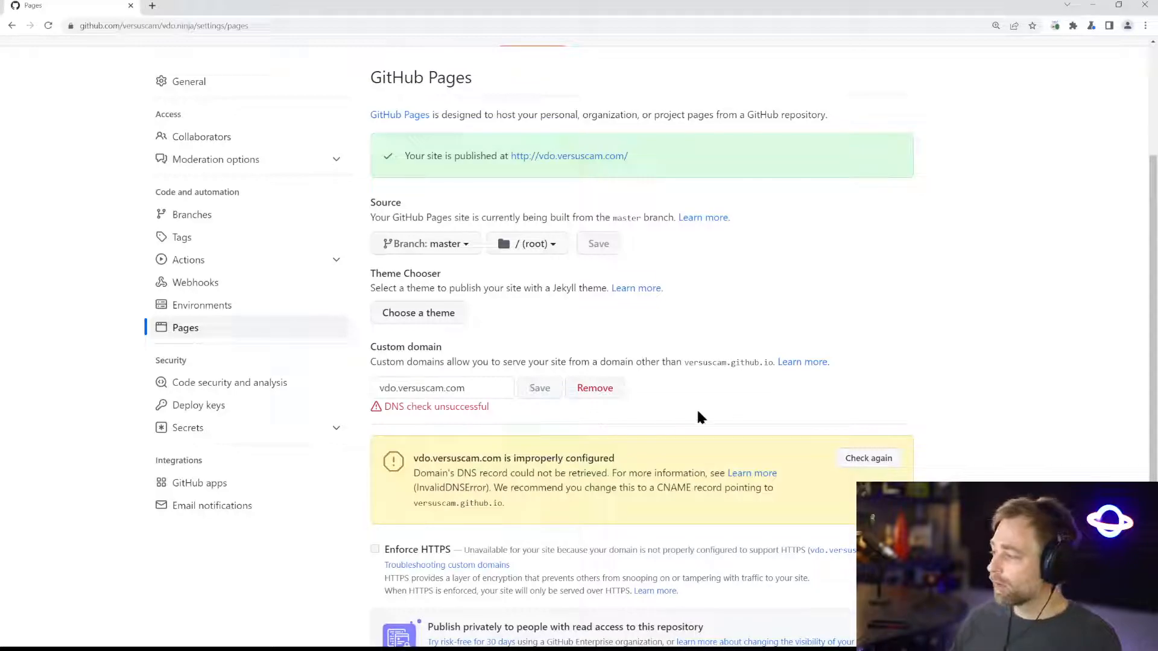
scroll(715, 404, down, 1)
scroll(712, 410, down, 1)
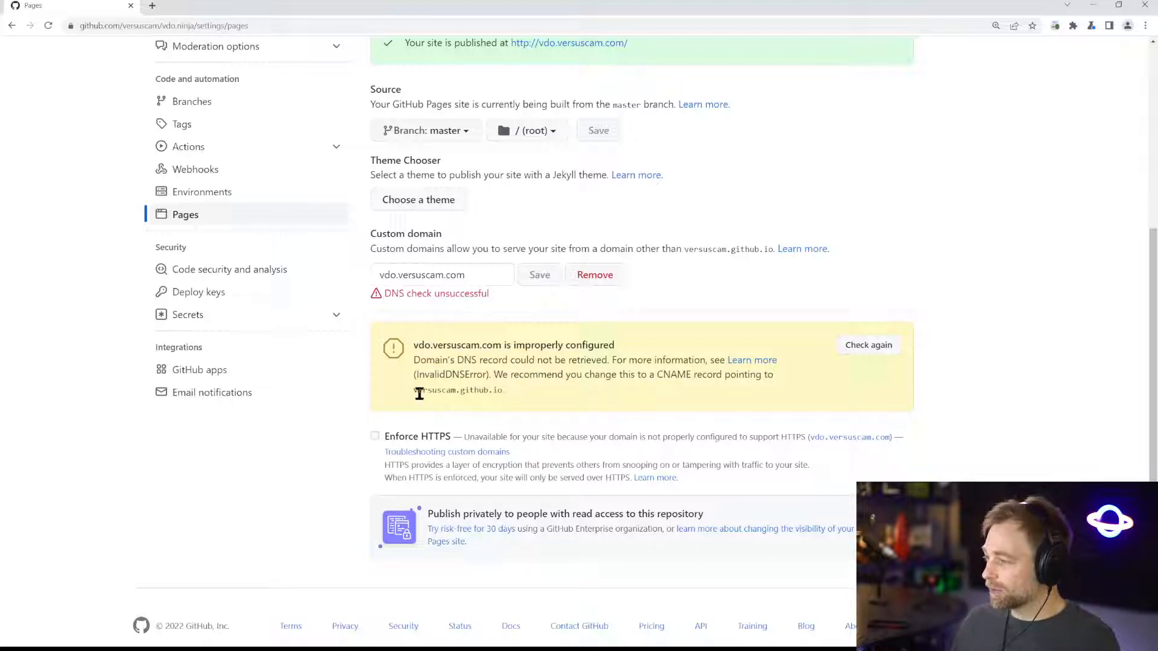
Copy the recommended CNAME target versuscam.github.io from the DNS warning on the GitHub Pages settings page.
drag(417, 391, 504, 391)
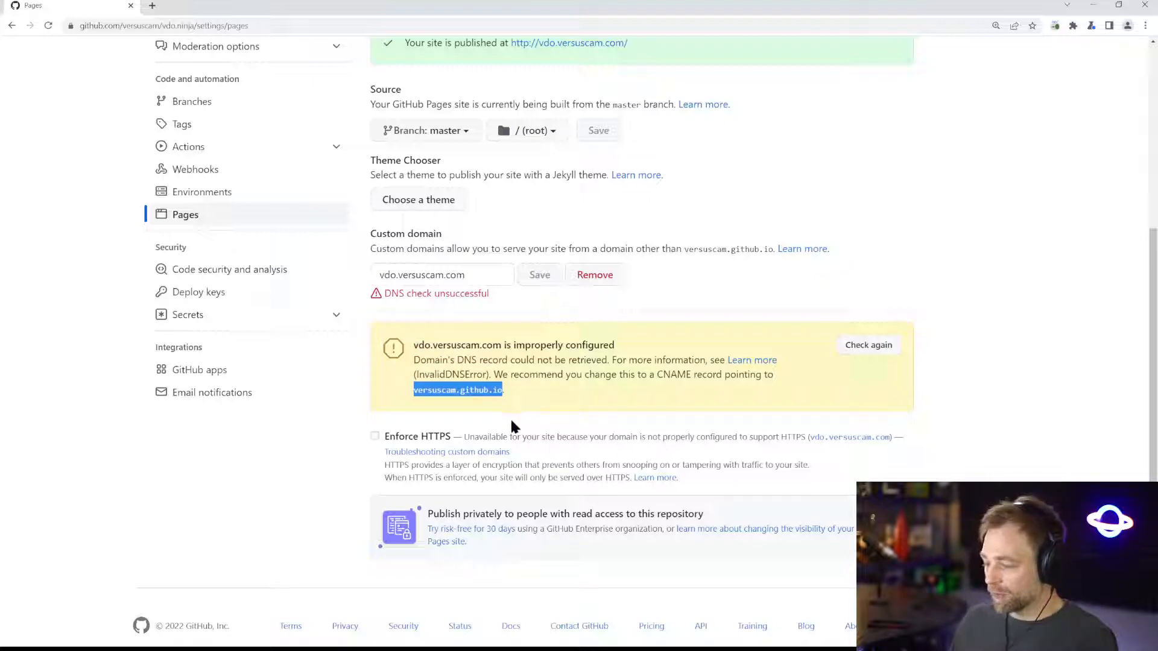
double_click(673, 374)
click(653, 394)
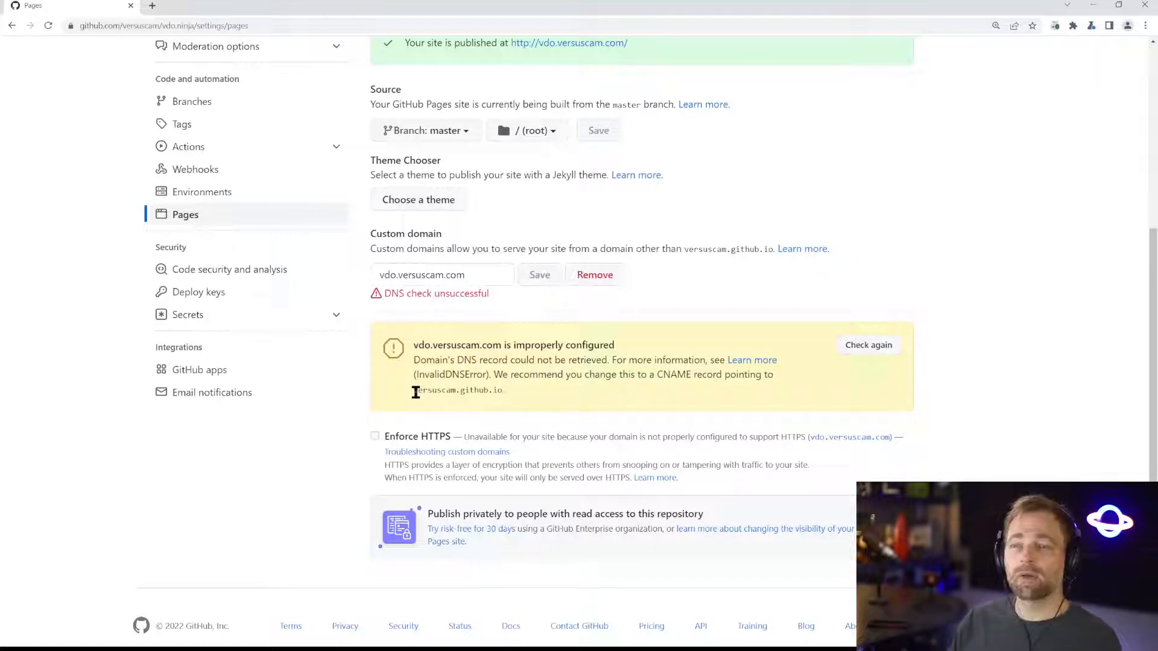
drag(471, 276, 377, 277)
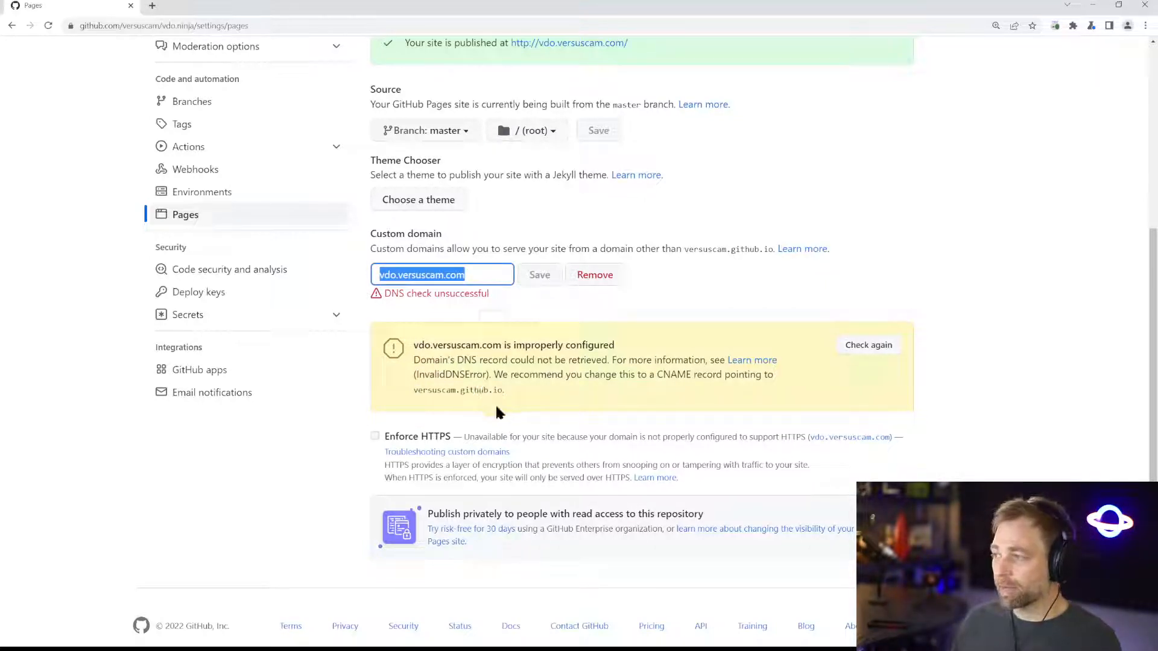
click(513, 409)
drag(411, 391, 500, 414)
key(ctrl+c)
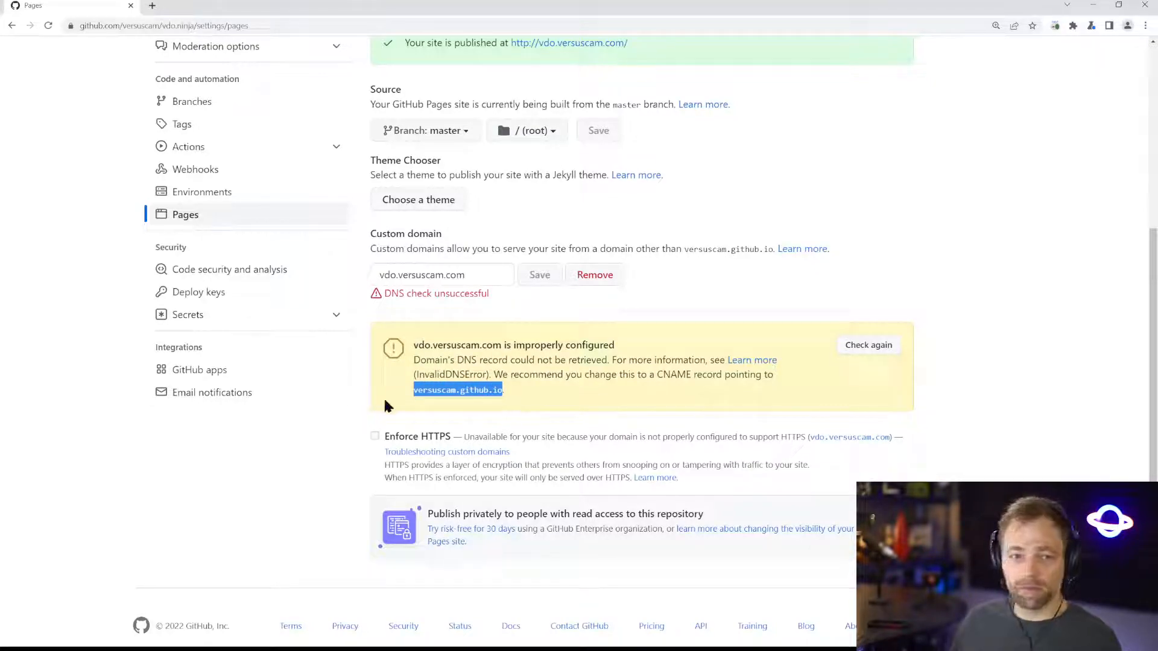
Switch to Namecheap and look over the host records on versuscam.com's Advanced DNS page.
key(alt+Tab)
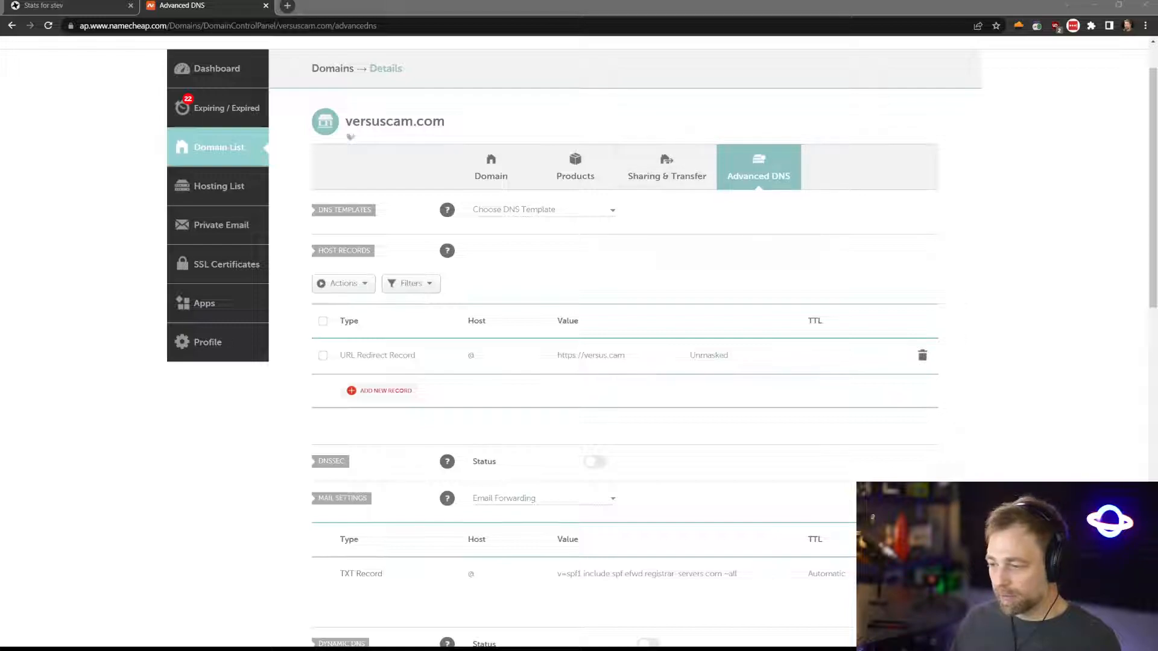
click(120, 588)
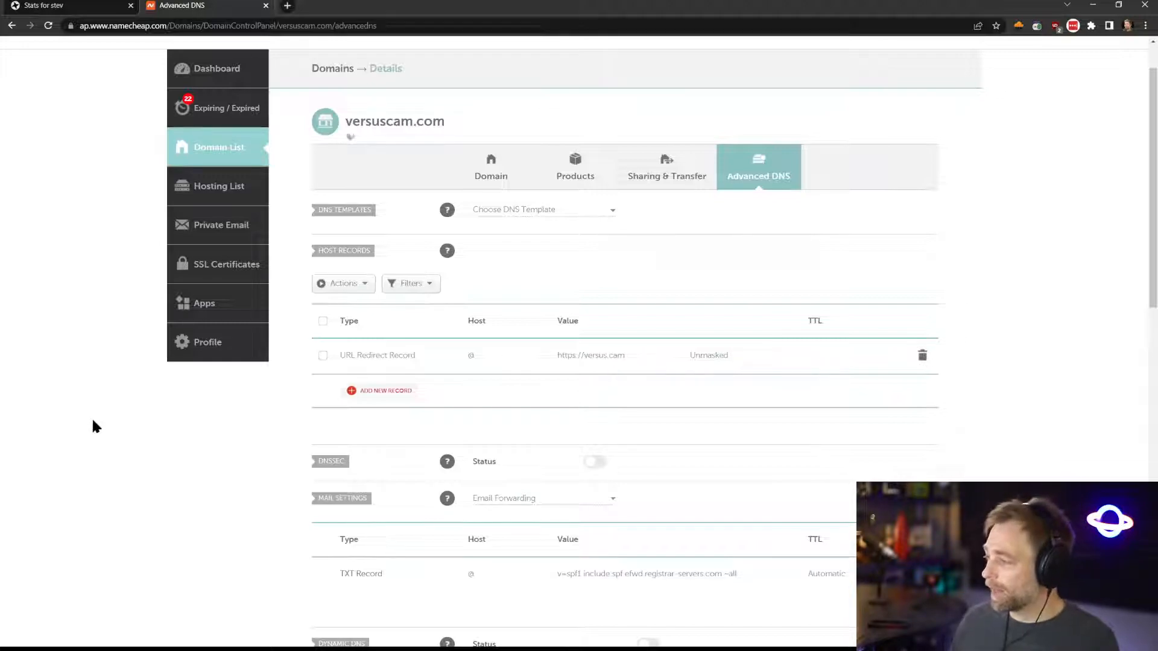
scroll(97, 422, down, 1)
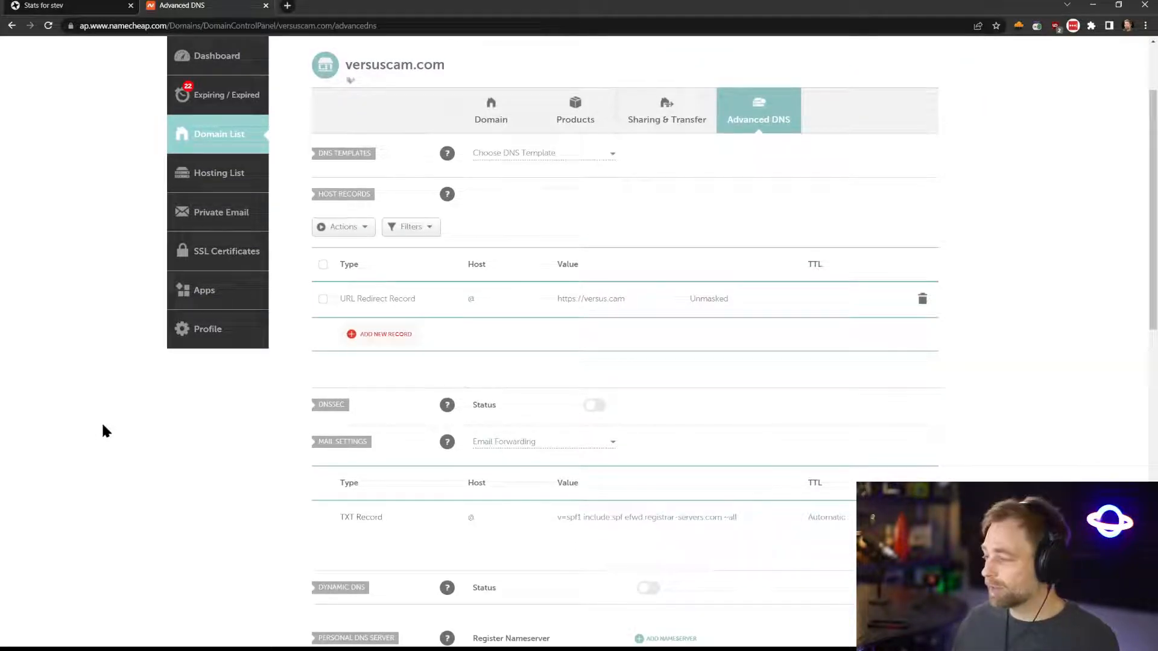
scroll(103, 431, down, 1)
scroll(103, 430, up, 1)
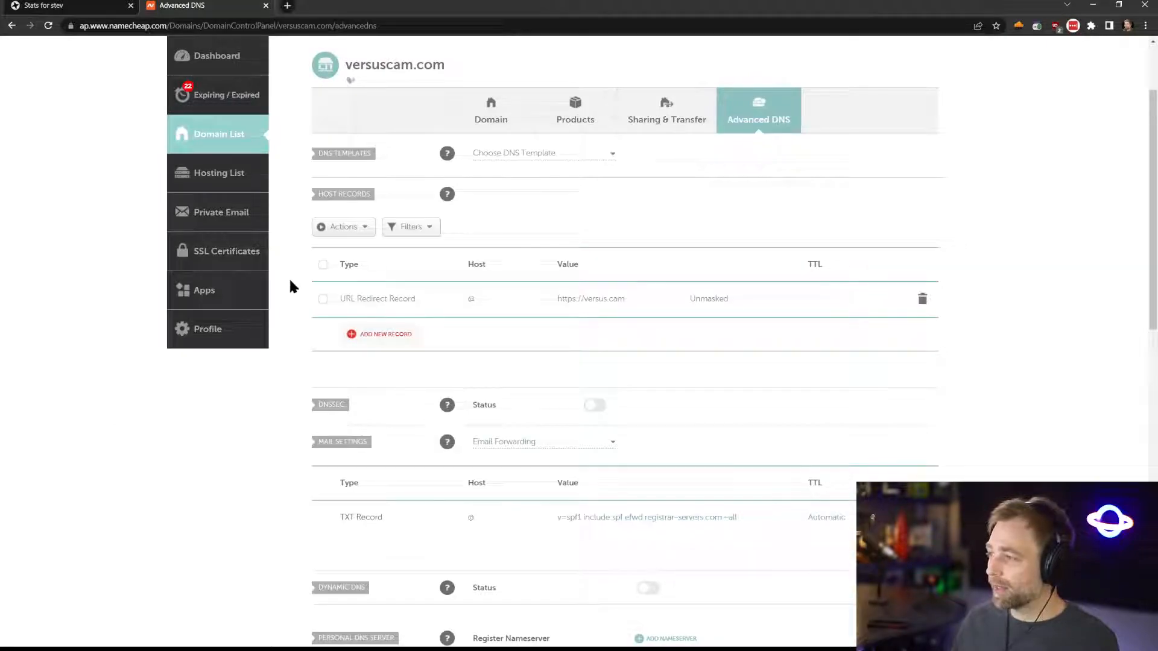
Add a new host record of type CNAME for versuscam.com and enter vdo as its host.
click(374, 336)
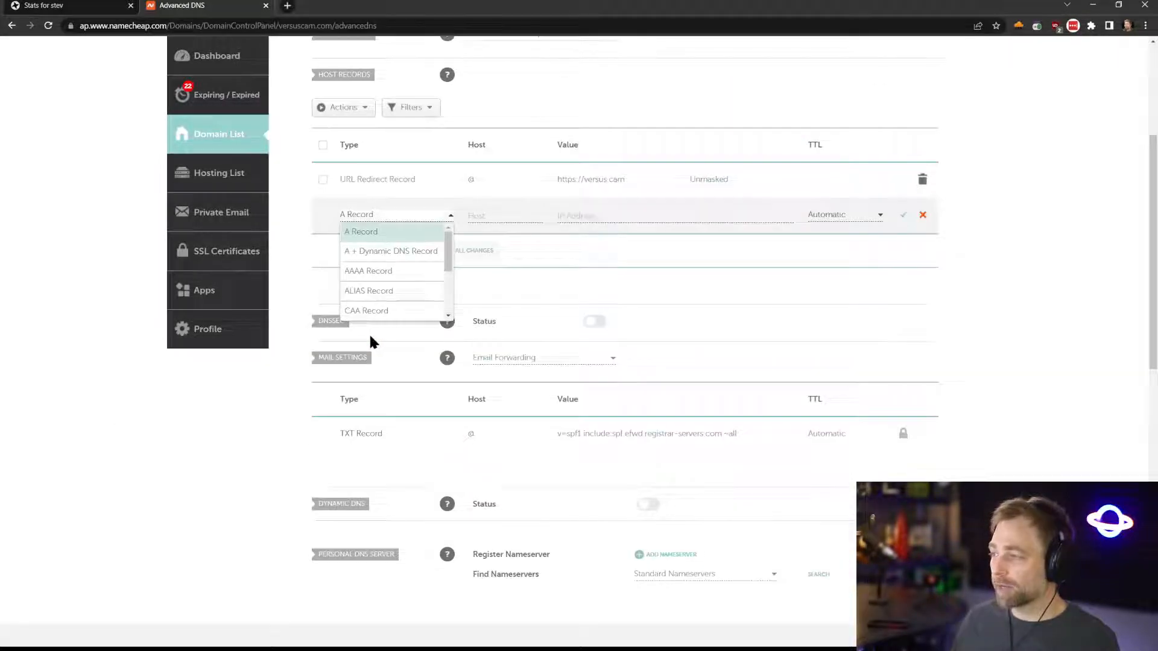
scroll(389, 284, down, 1)
click(395, 278)
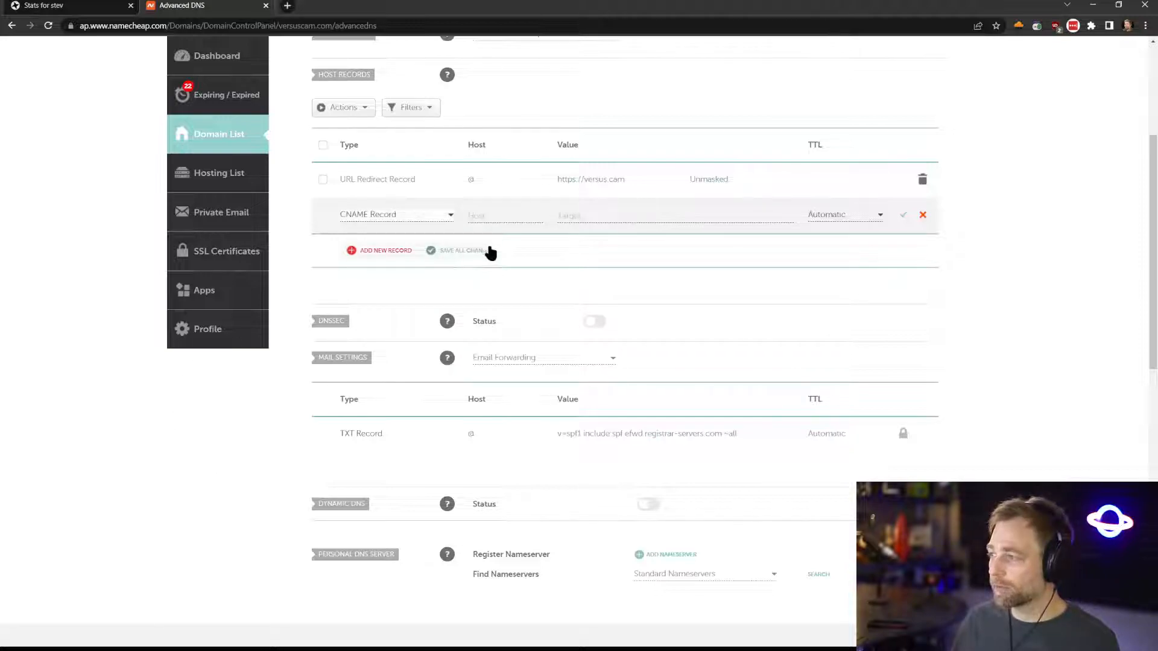
scroll(505, 305, up, 1)
click(491, 271)
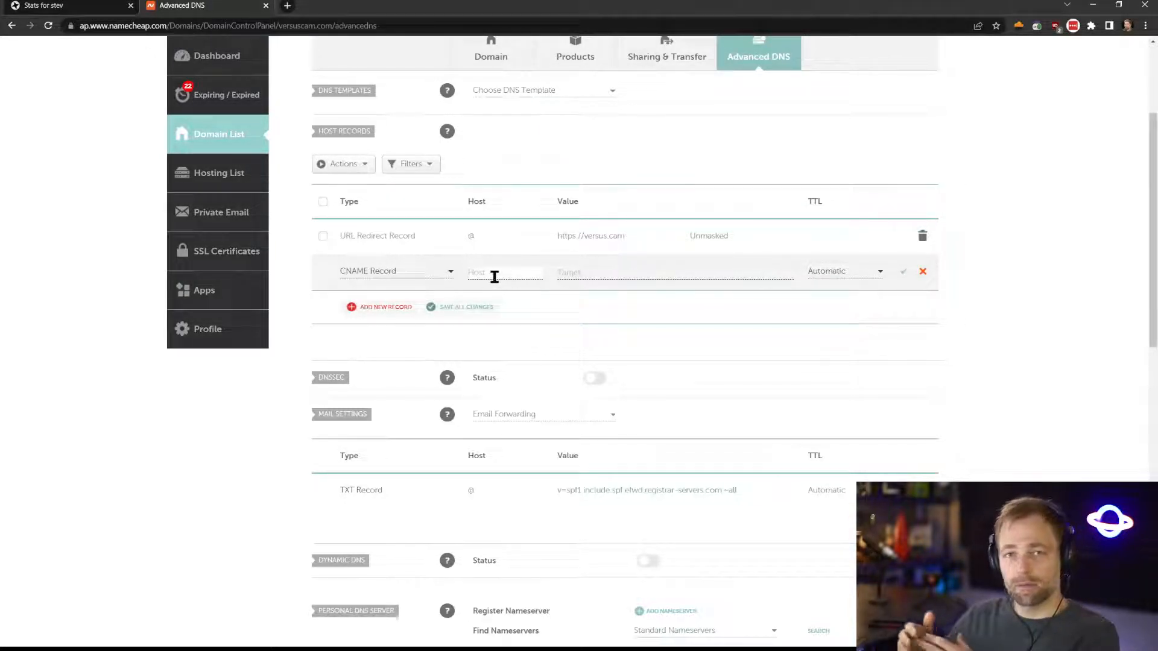
text(vdo)
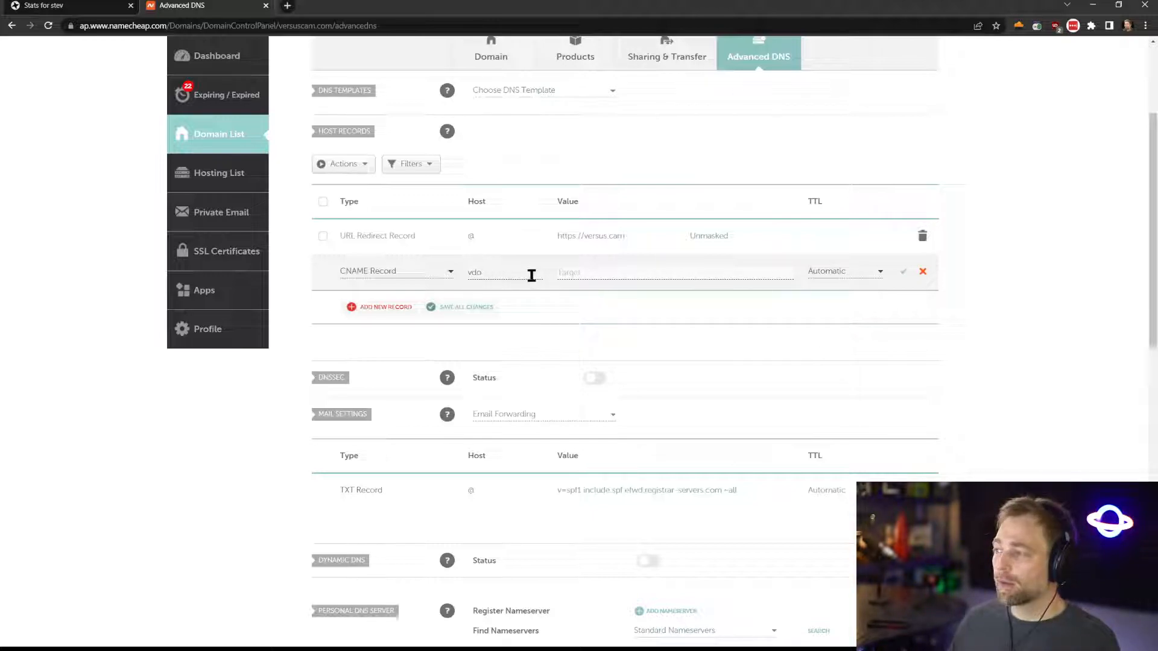
Try @ as the host of the new CNAME record instead of the subdomain.
drag(531, 274, 432, 287)
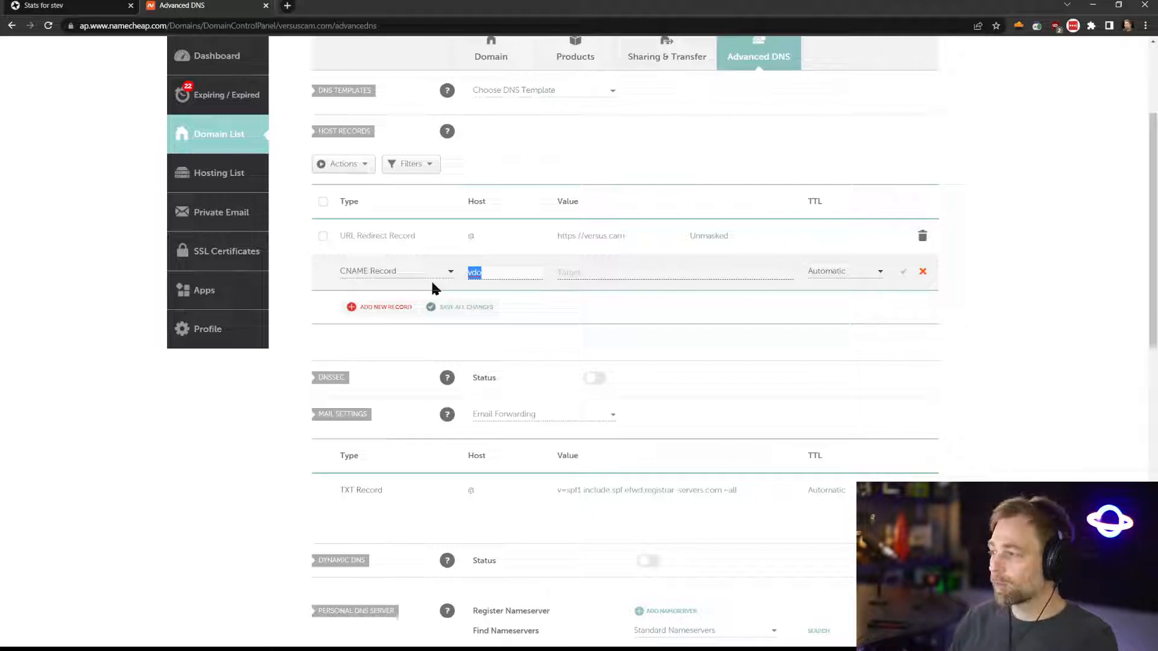
text(@)
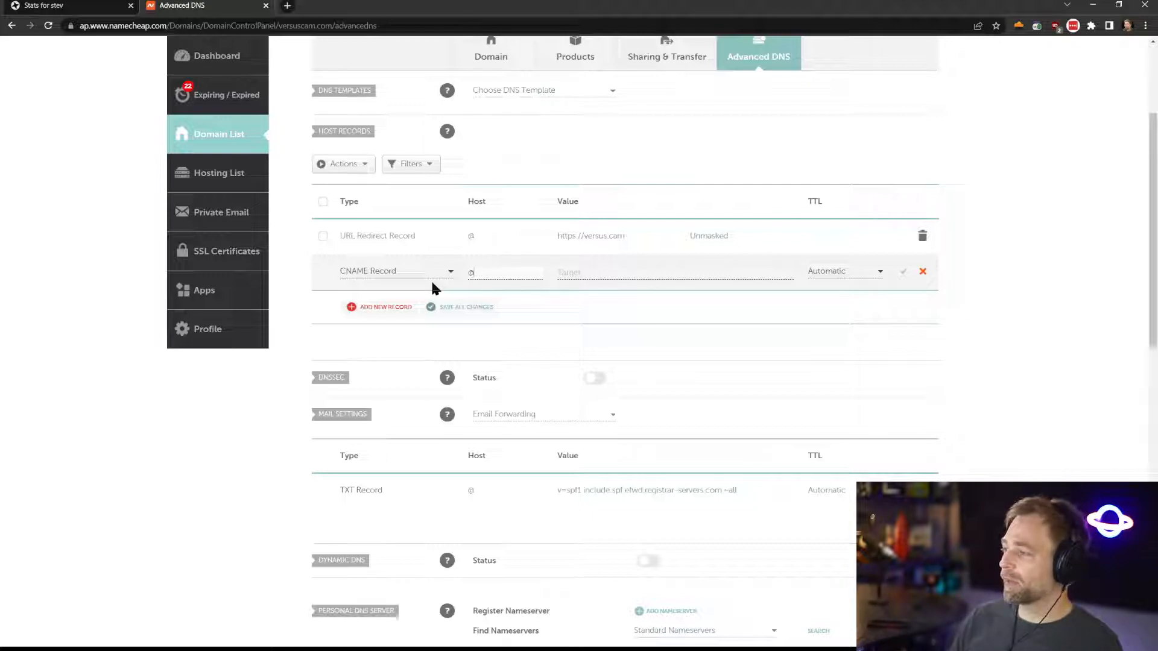
key(BackSpace)
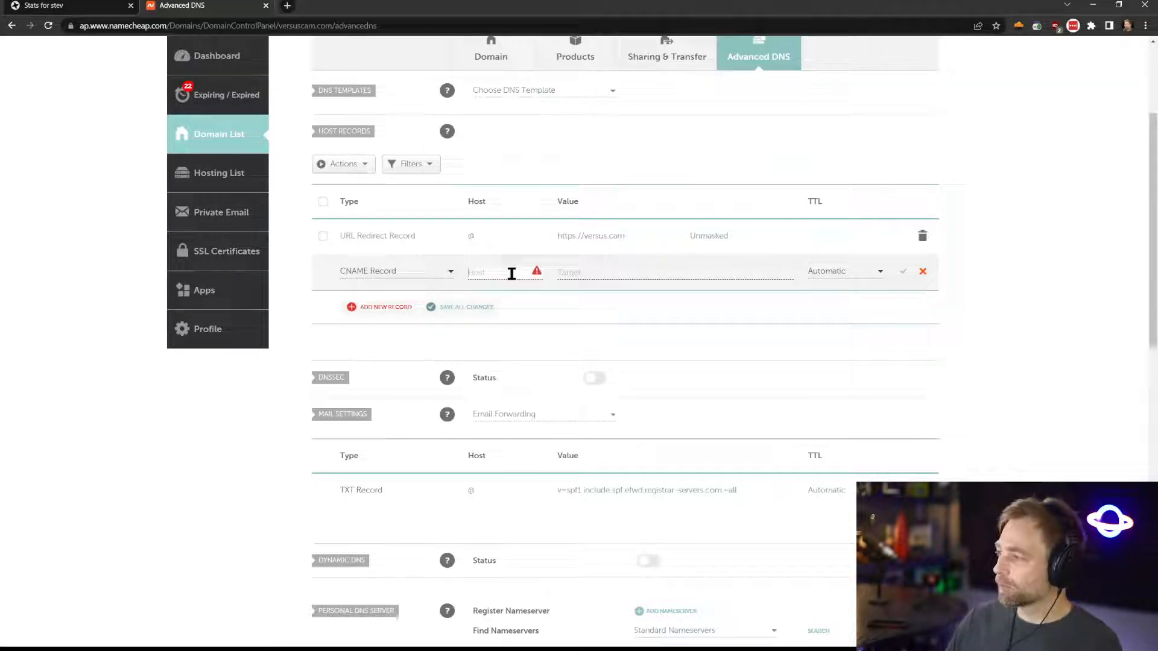
text(@)
click(608, 275)
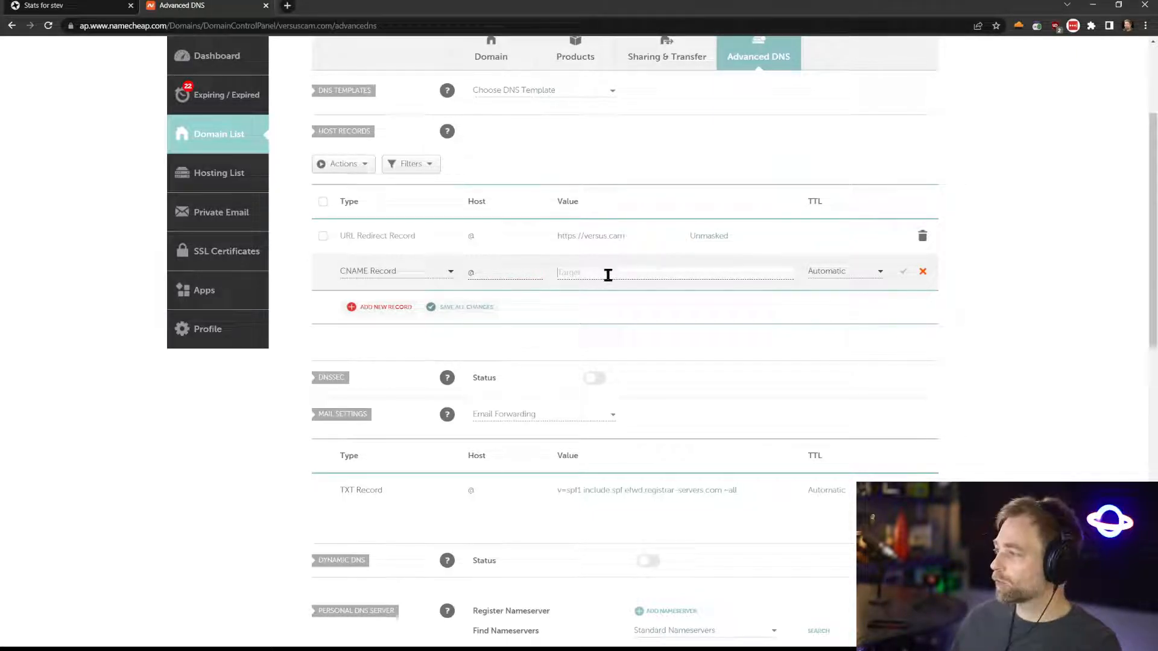
Set the CNAME record's host to vdo and its target to versuscam.github.io, keep the TTL Automatic, and save the record.
click(486, 272)
key(BackSpace)
text(vdo)
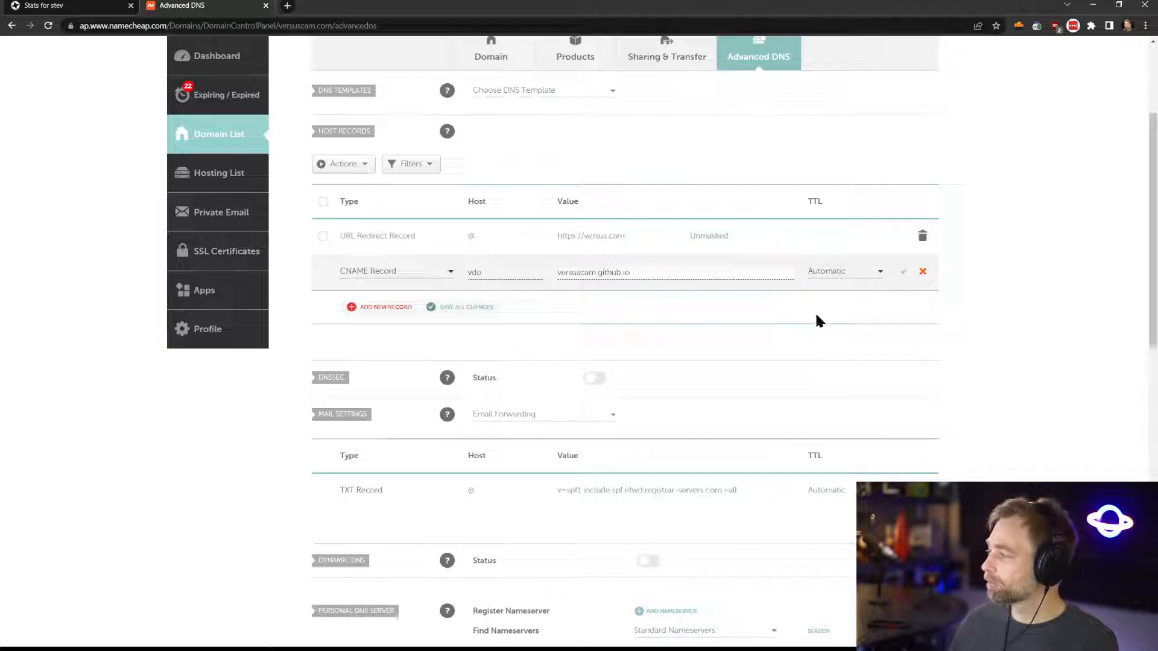
click(865, 276)
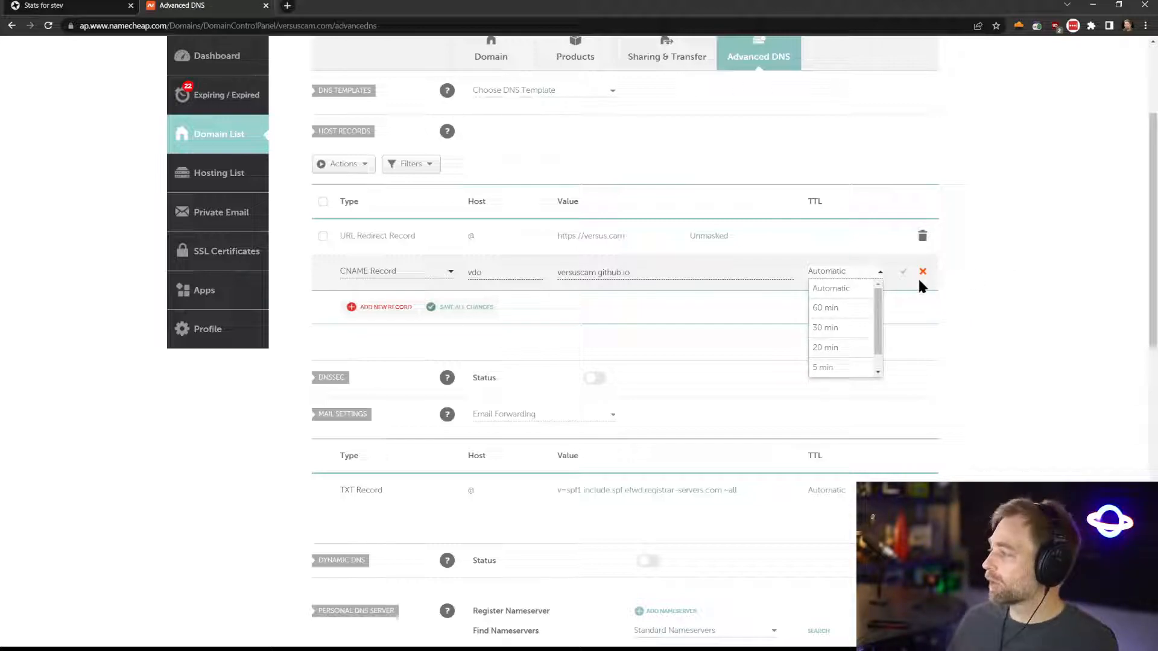
click(957, 274)
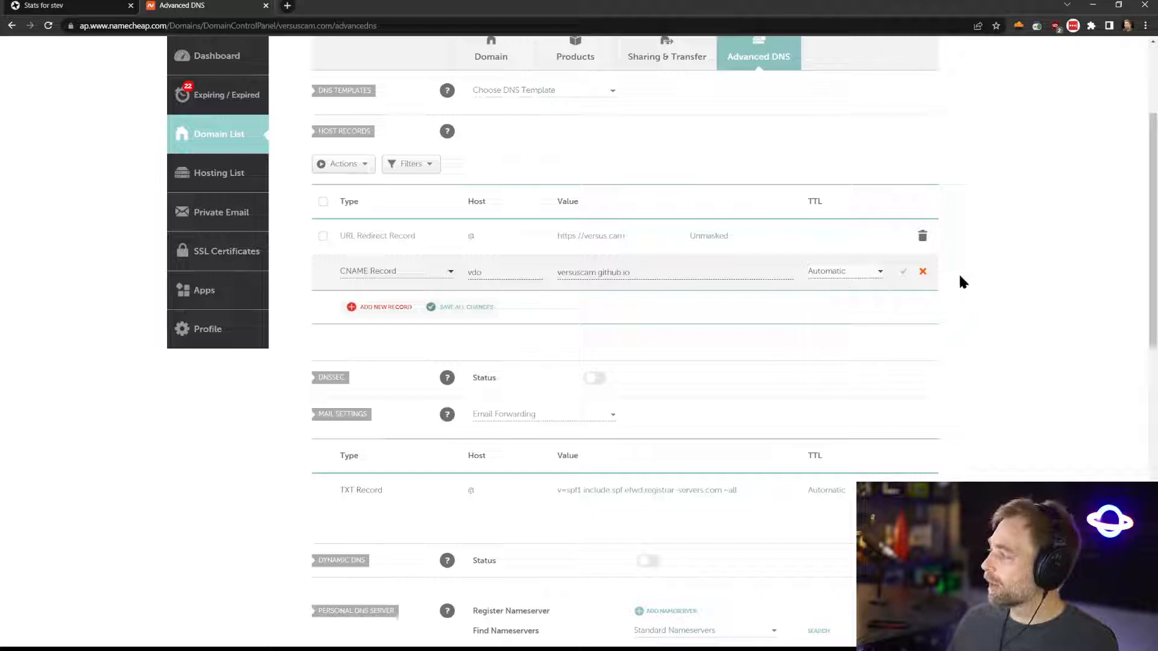
click(903, 271)
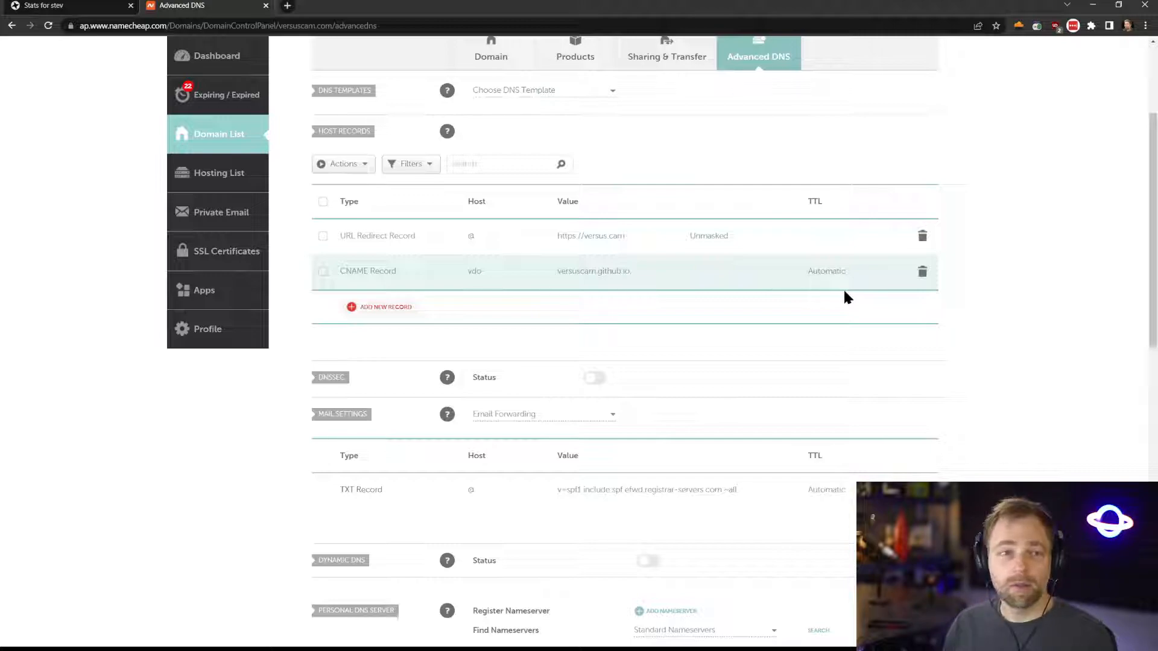
Try turning the URL Redirect record for host @ into a CNAME record pointing to versuscam.github.io, and discard the edit.
key(ctrl+plus)
key(ctrl+plus)
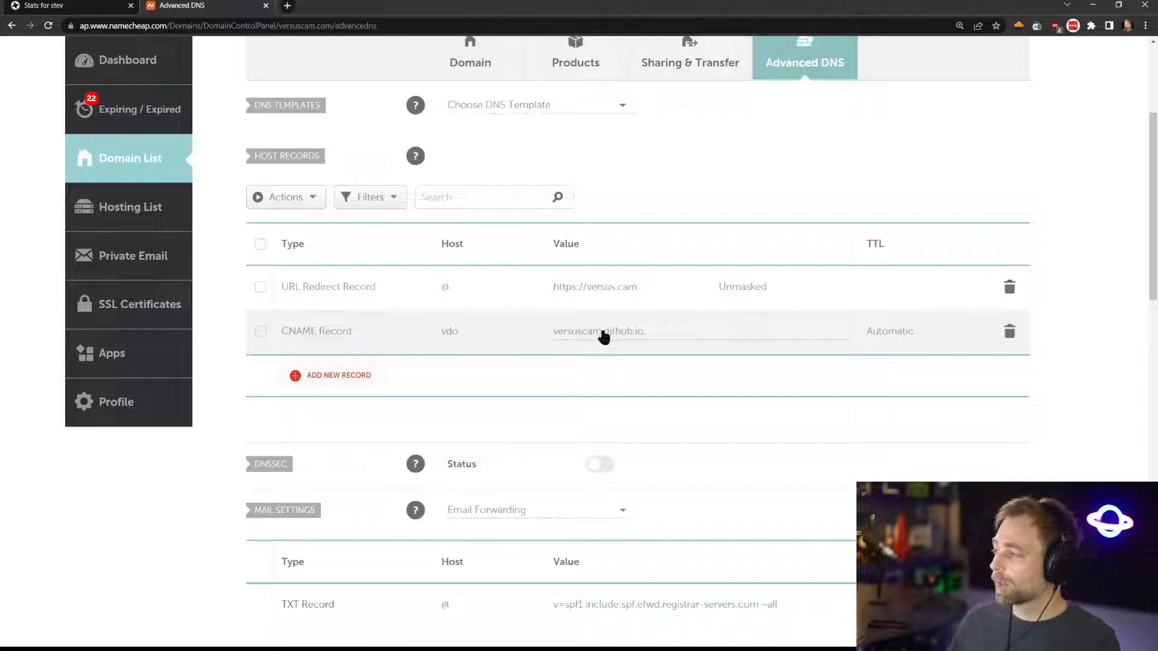
click(436, 285)
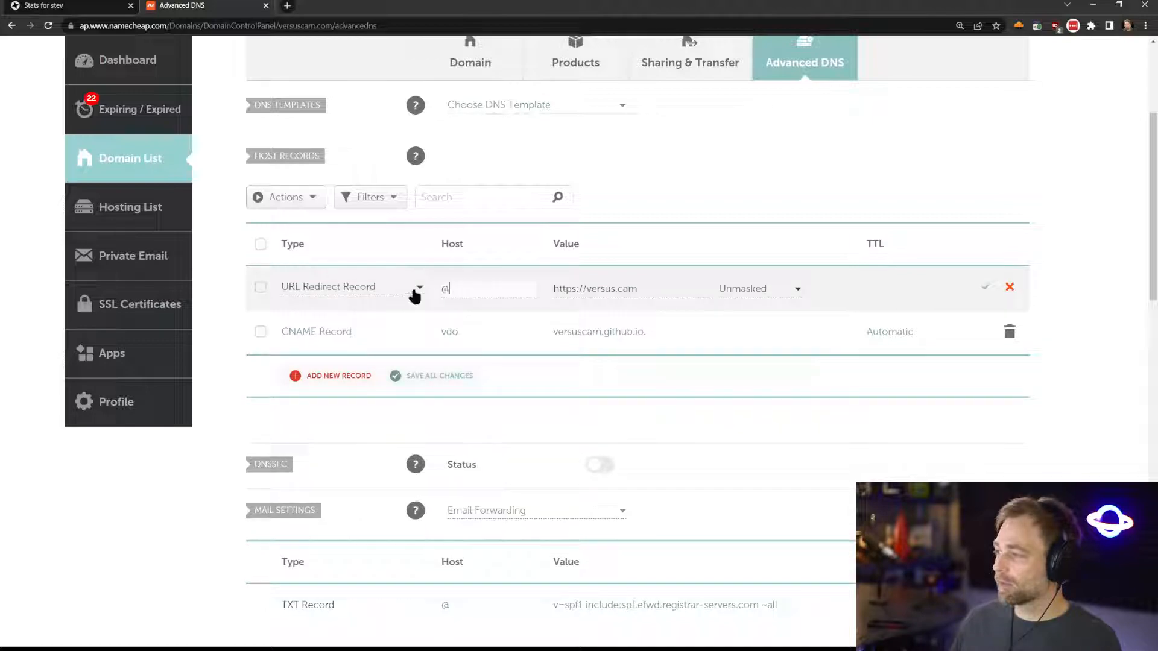
click(386, 289)
click(351, 309)
drag(439, 290, 473, 289)
click(642, 294)
drag(642, 293, 512, 295)
key(ctrl+v)
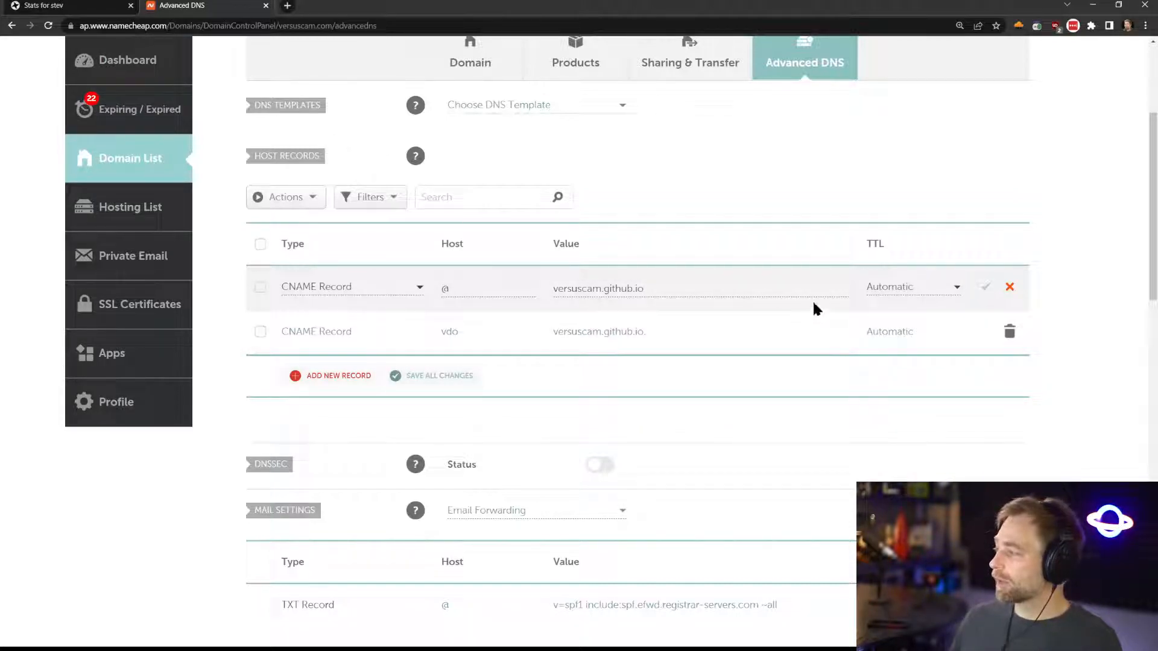
click(1011, 288)
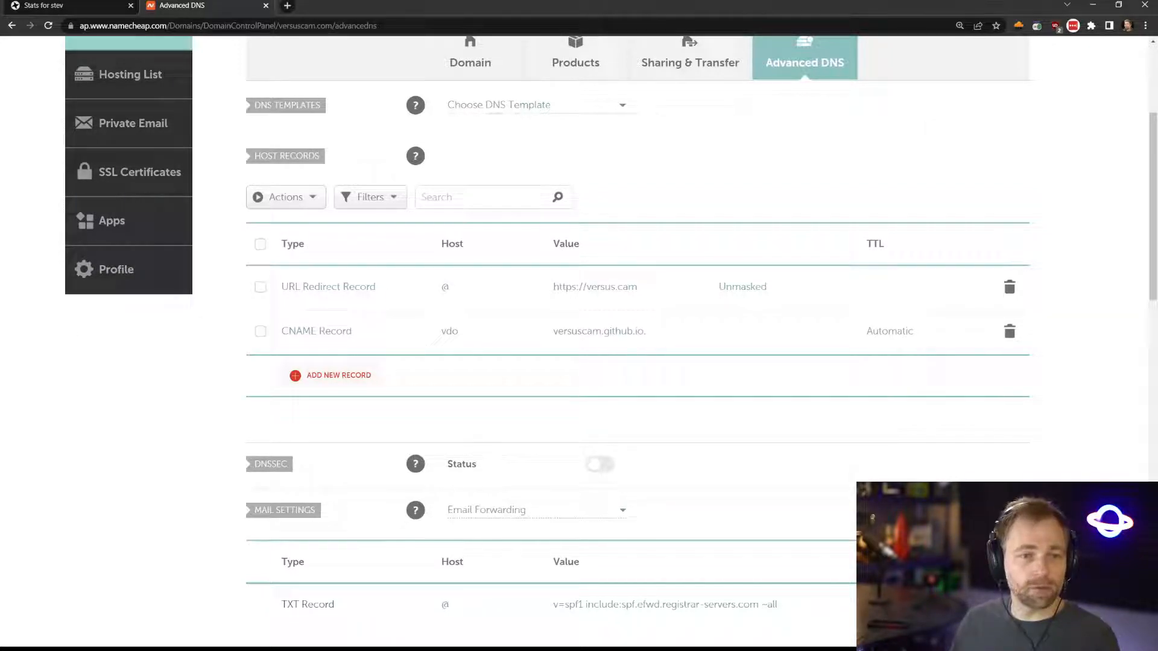
Switch back to the GitHub Pages settings and rerun the DNS check for vdo.versuscam.com, reviewing its status.
key(alt+Tab)
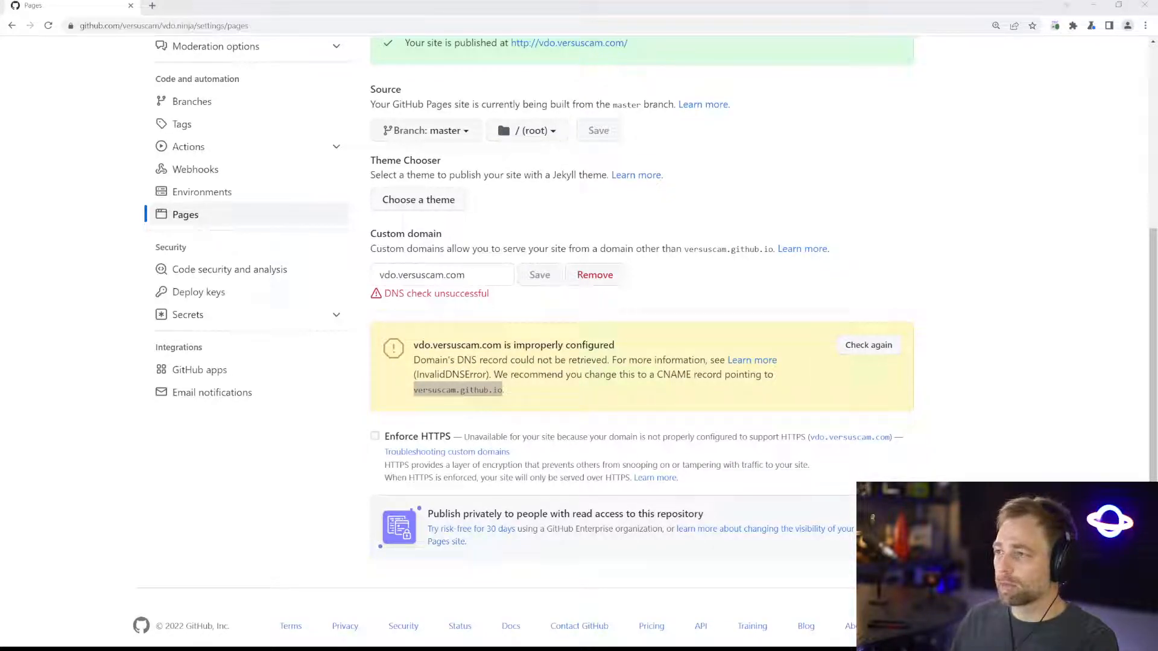
key(alt+Tab)
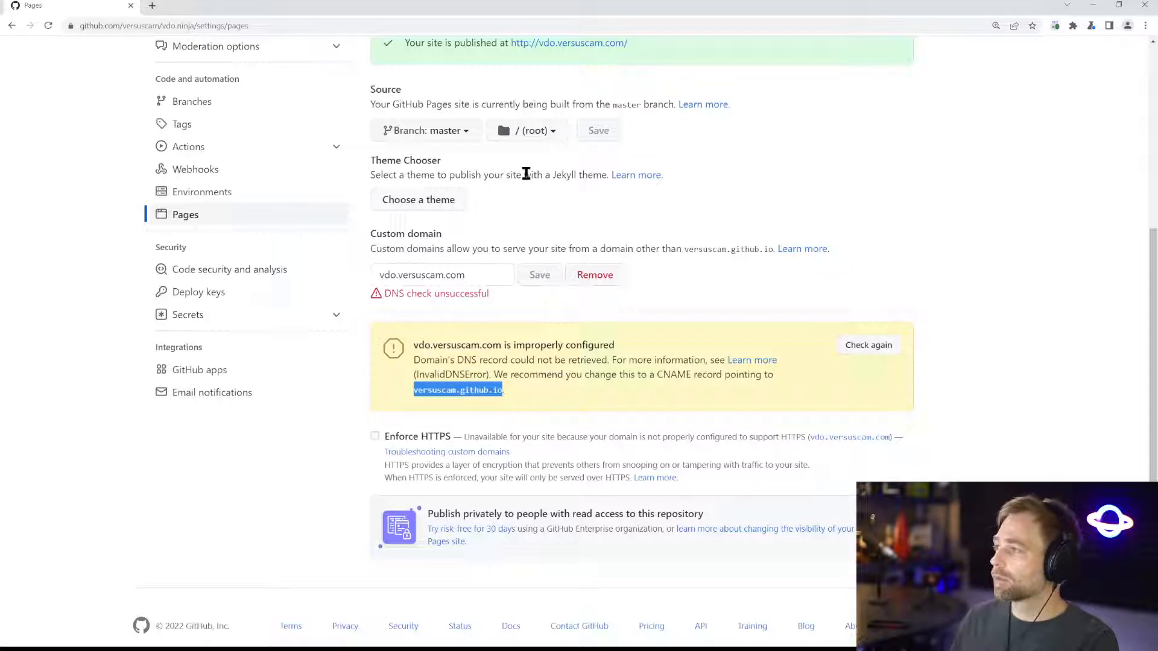
click(877, 346)
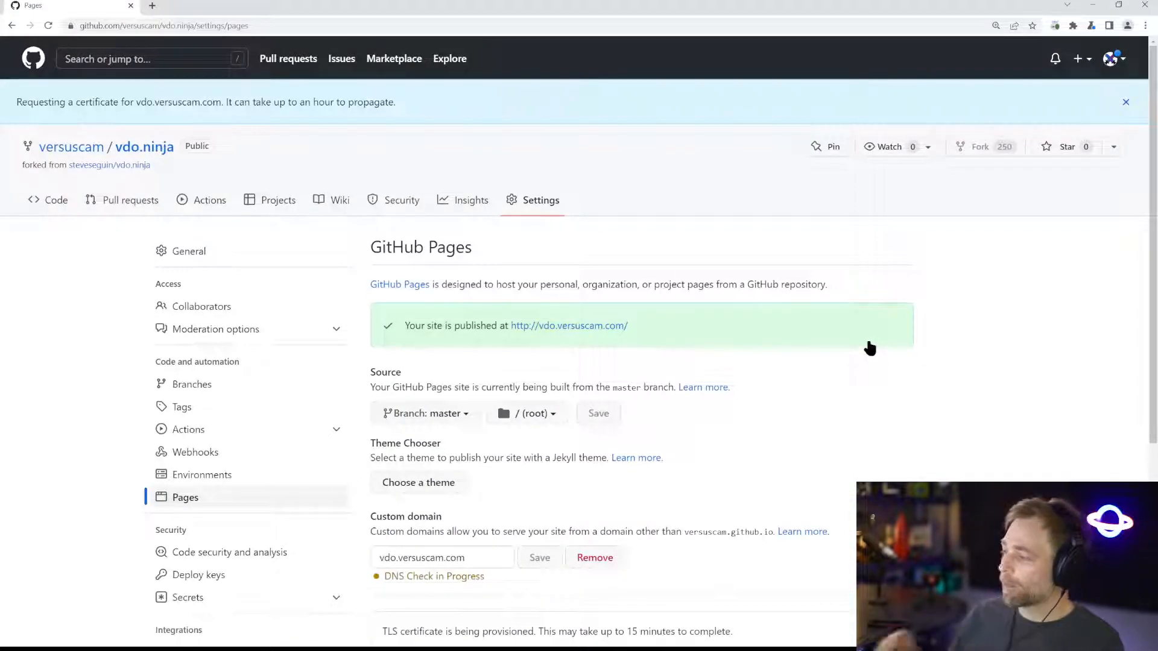
scroll(588, 443, down, 2)
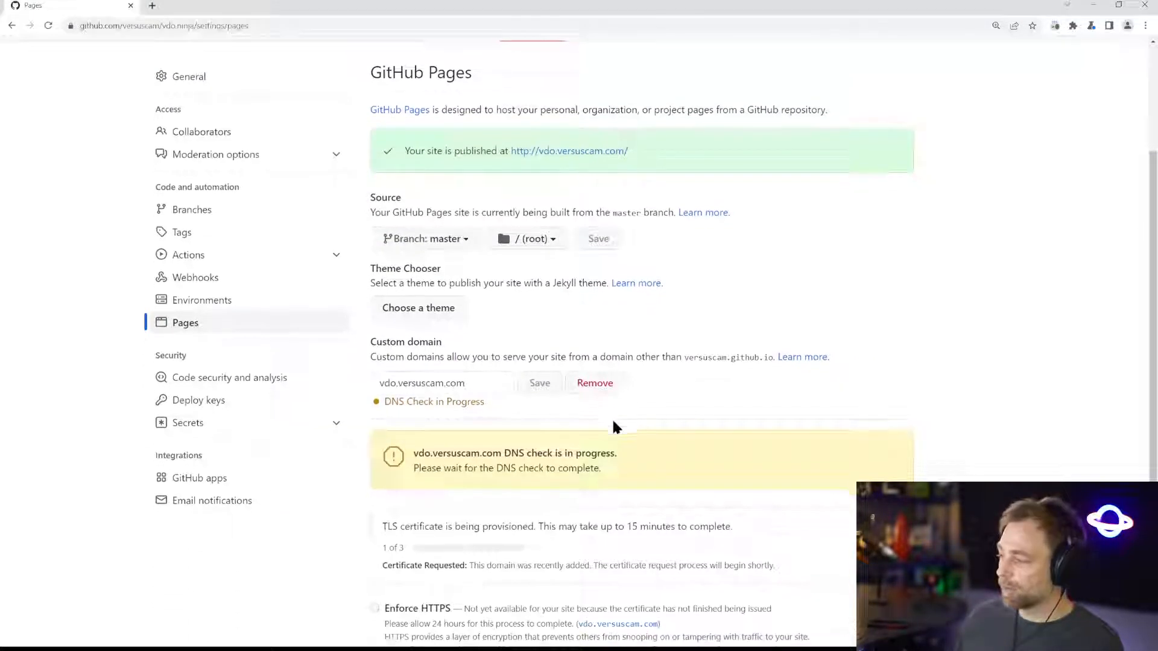
scroll(468, 429, down, 2)
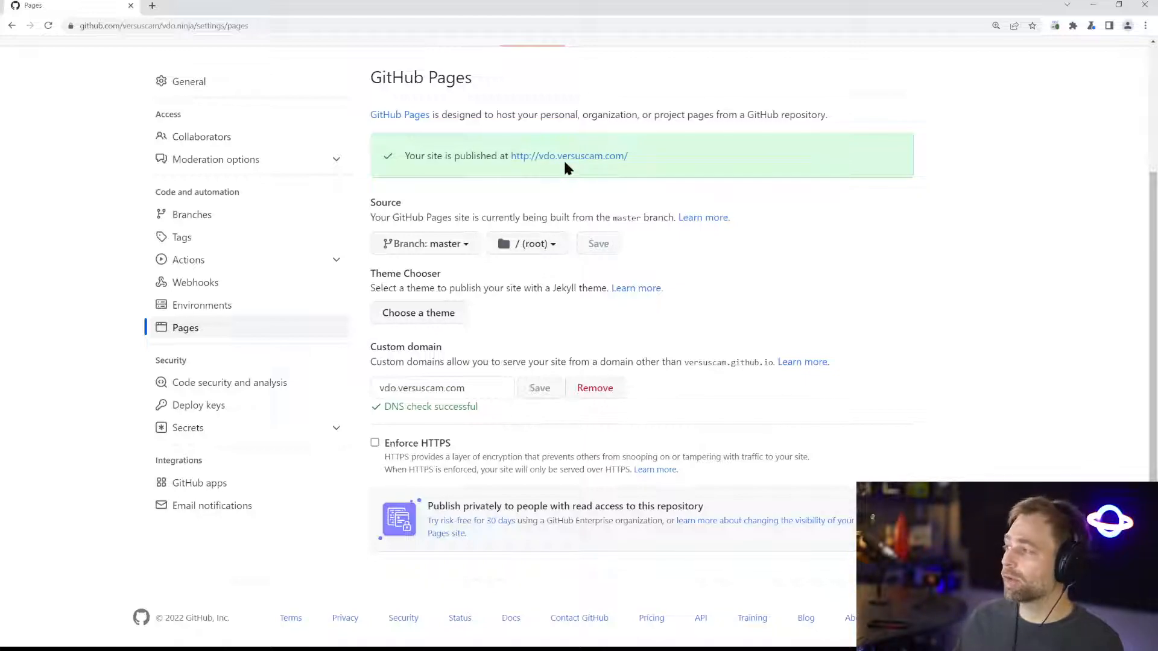
middle_click(582, 157)
click(216, 6)
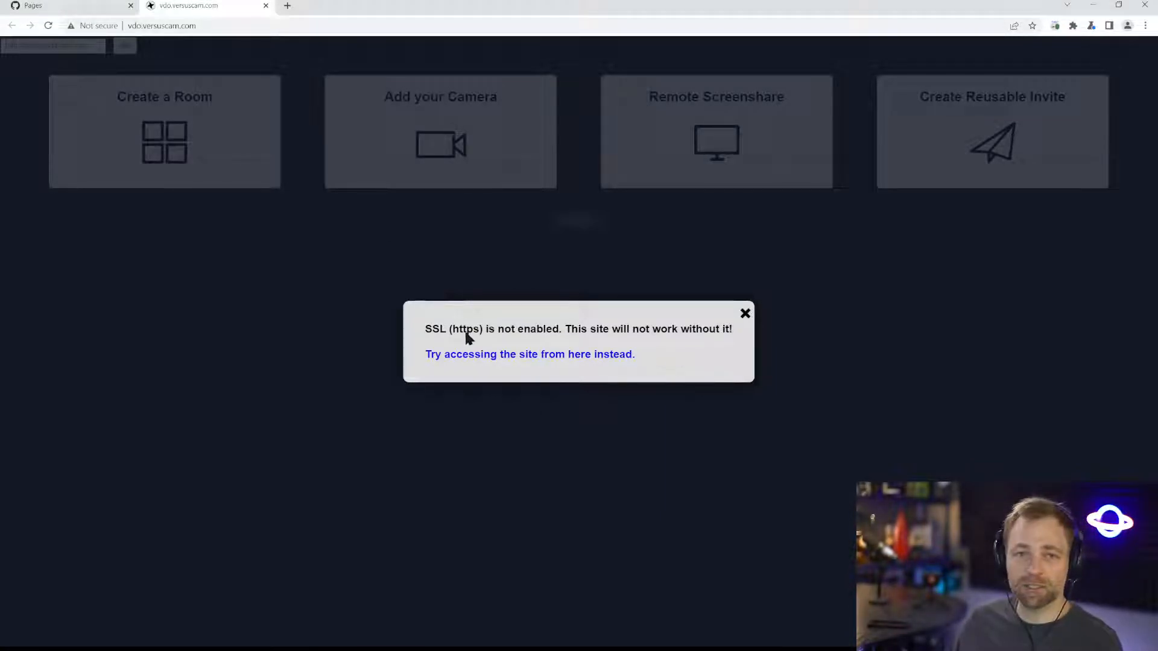
click(747, 313)
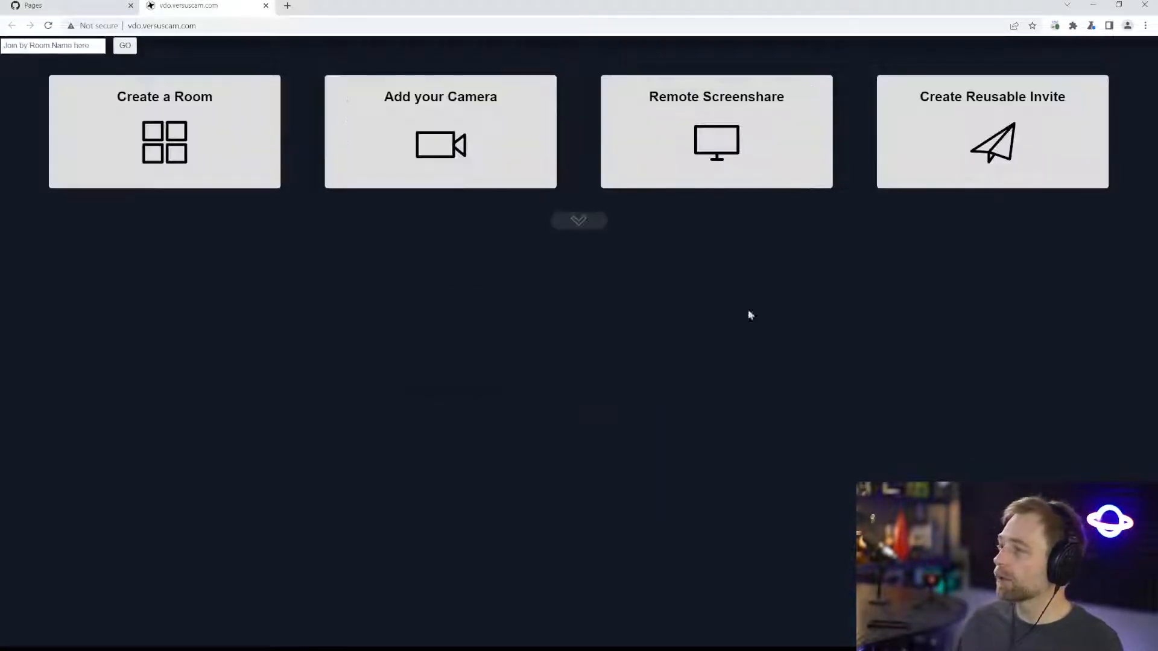
click(265, 6)
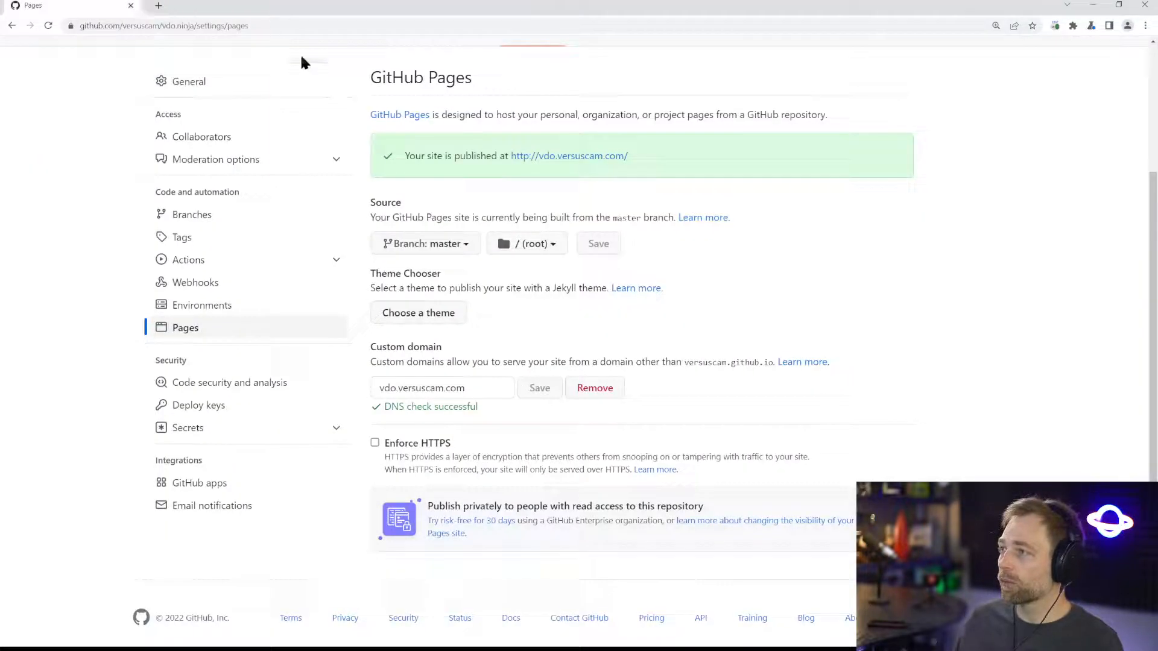
click(373, 440)
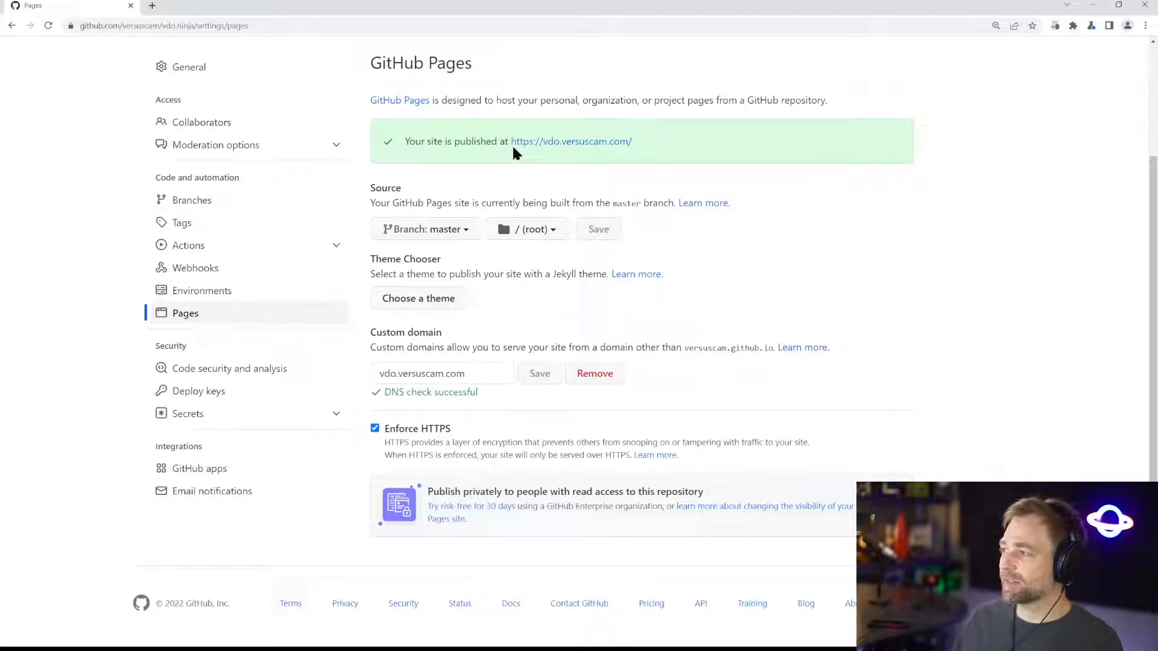
middle_click(553, 143)
click(197, 8)
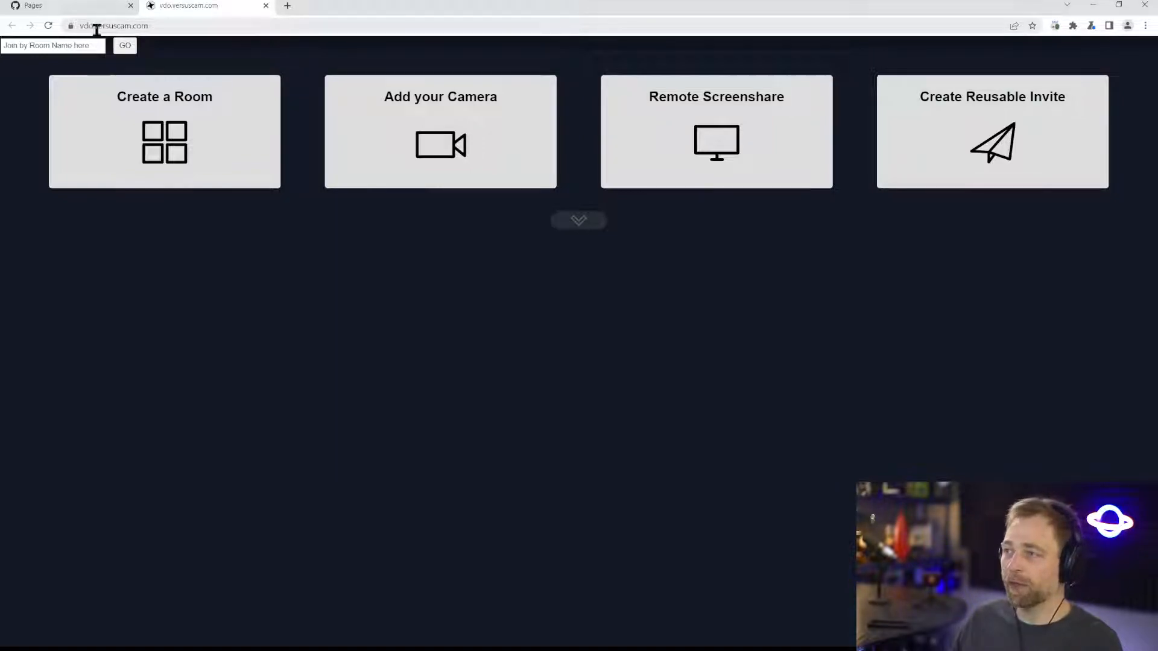
Add a camera on the self-hosted site with a chosen video source, start the stream, and copy its view link.
click(435, 168)
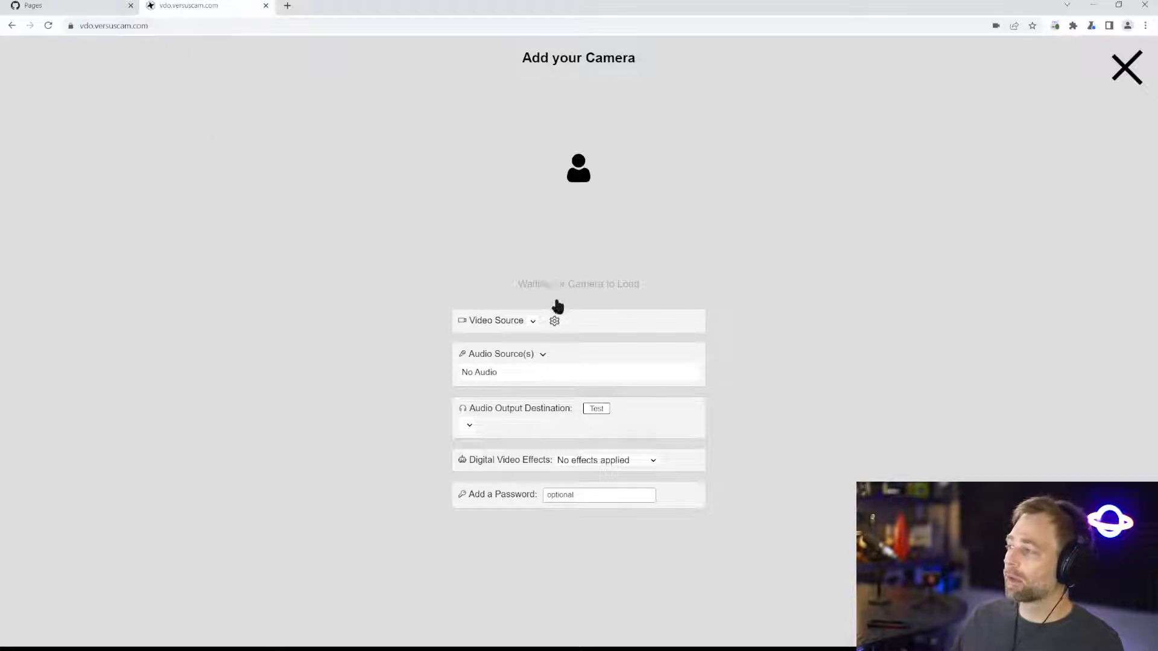
click(544, 322)
click(553, 334)
click(578, 287)
click(207, 45)
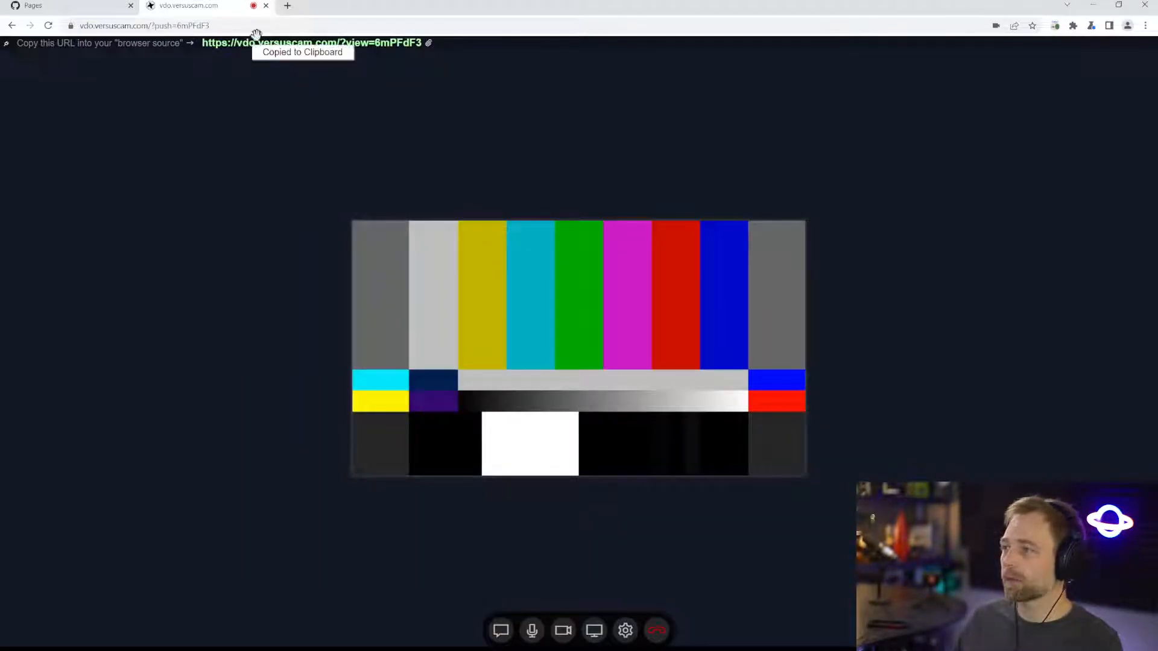
Open the copied view link in a new tab to check the stream, and close both test tabs.
click(287, 6)
key(ctrl+v)
key(Return)
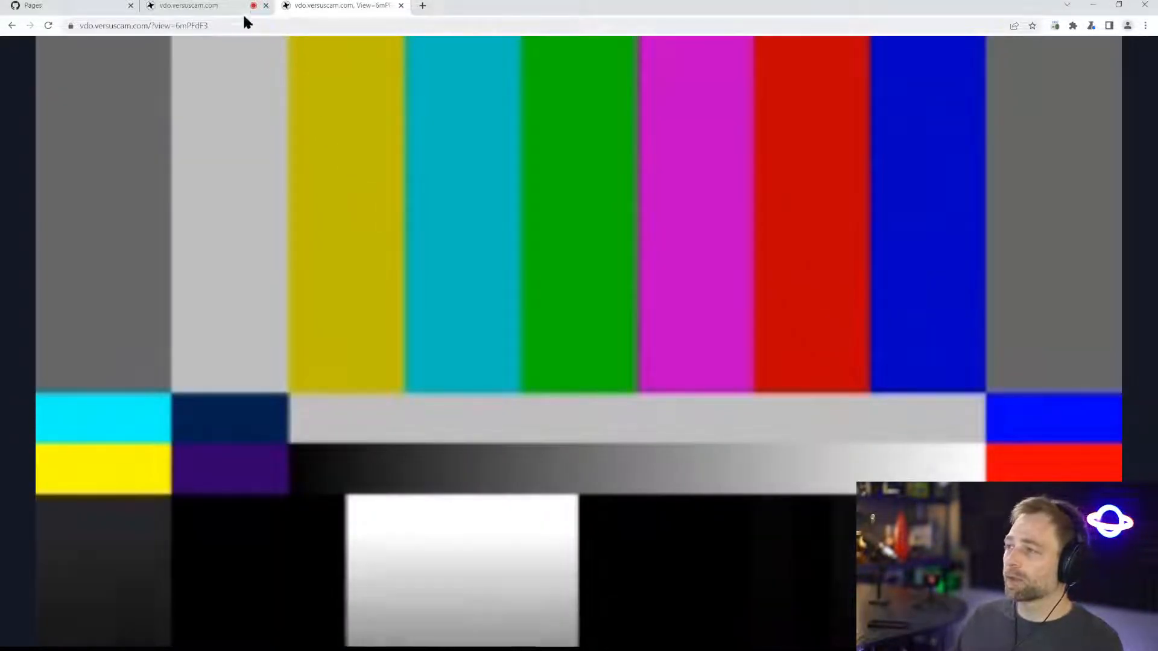
click(242, 11)
click(265, 6)
click(266, 6)
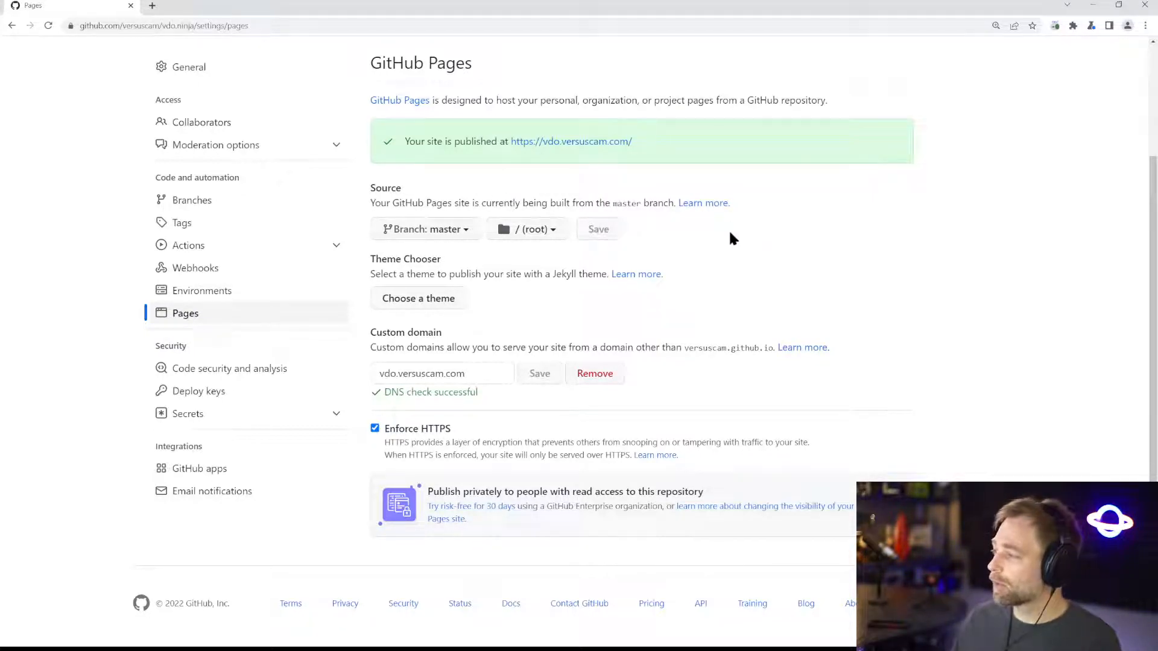
Go to the vdo.ninja repository's file list and open main.css.
scroll(730, 232, up, 2)
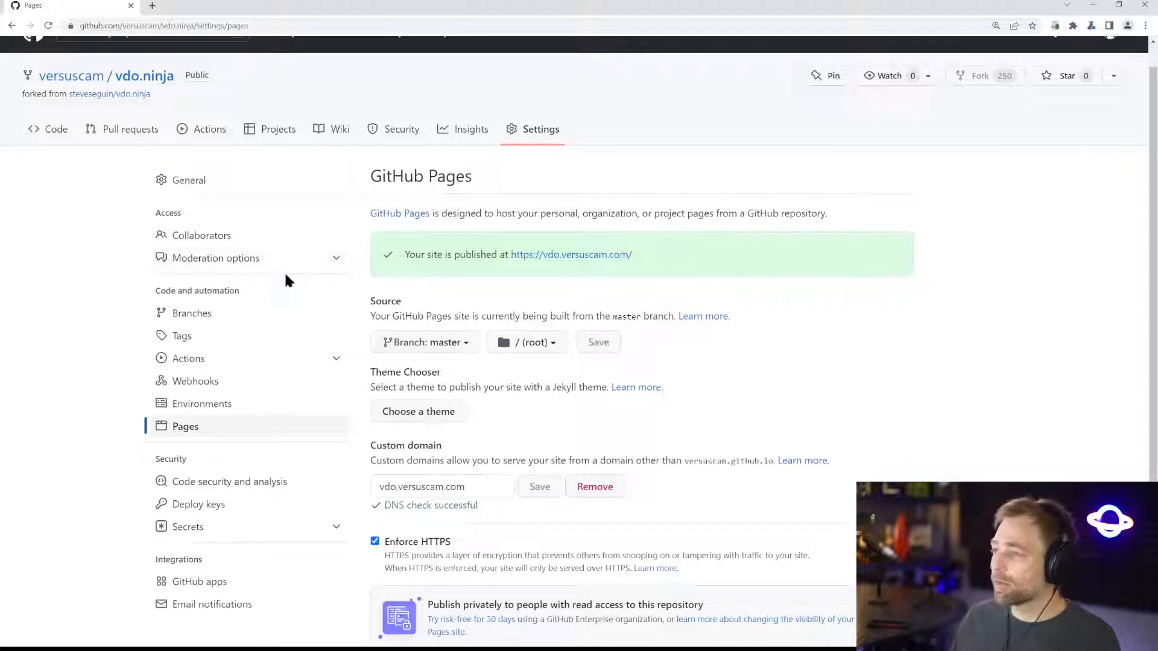
click(147, 77)
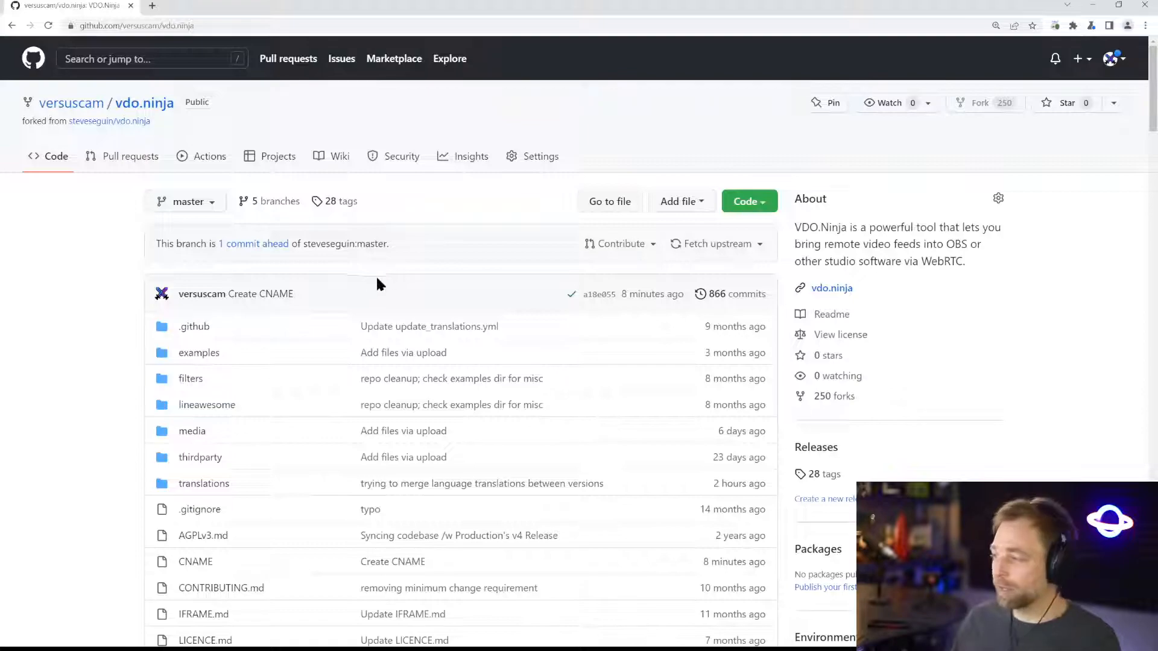
scroll(254, 341, down, 5)
scroll(246, 321, down, 4)
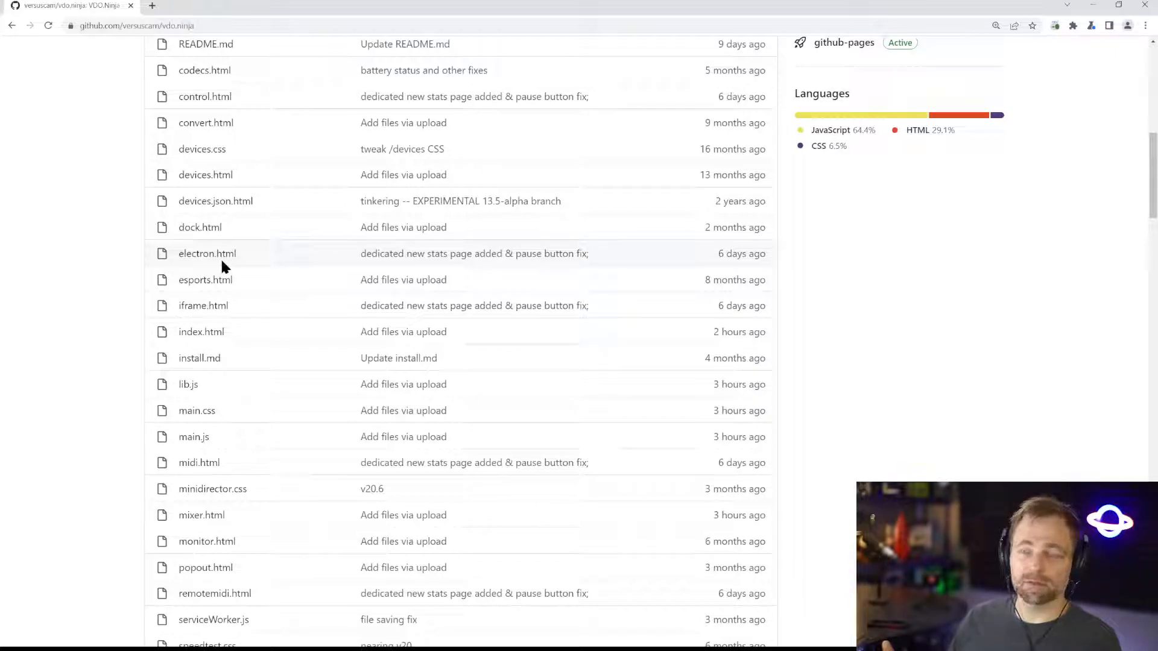
scroll(207, 269, down, 3)
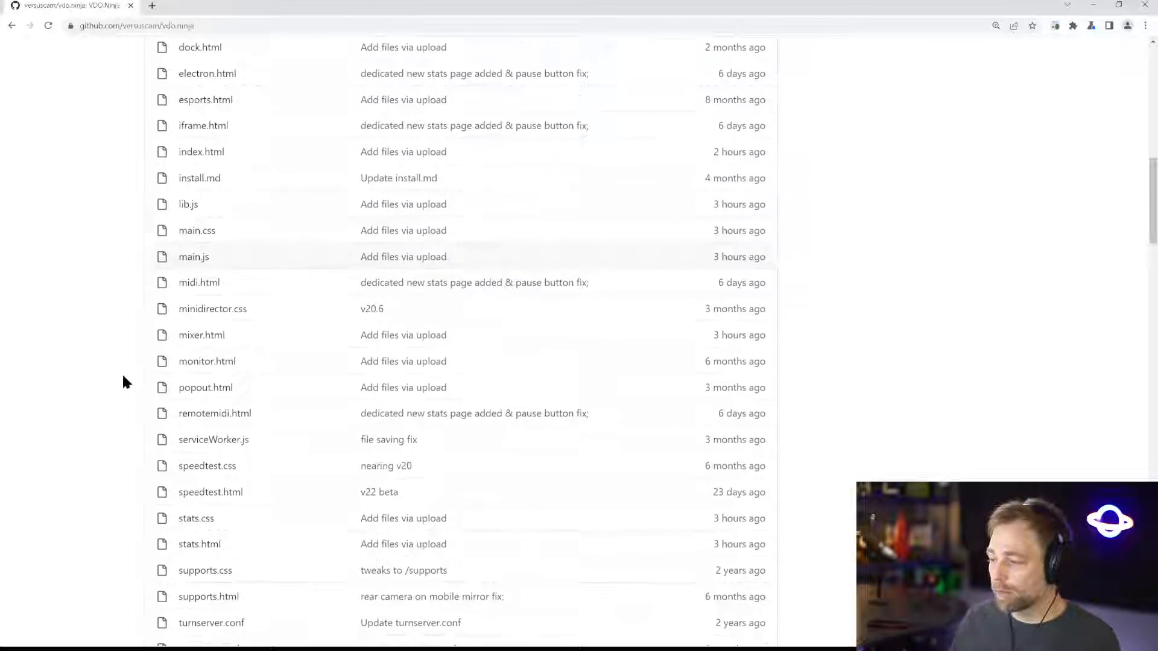
scroll(127, 398, down, 3)
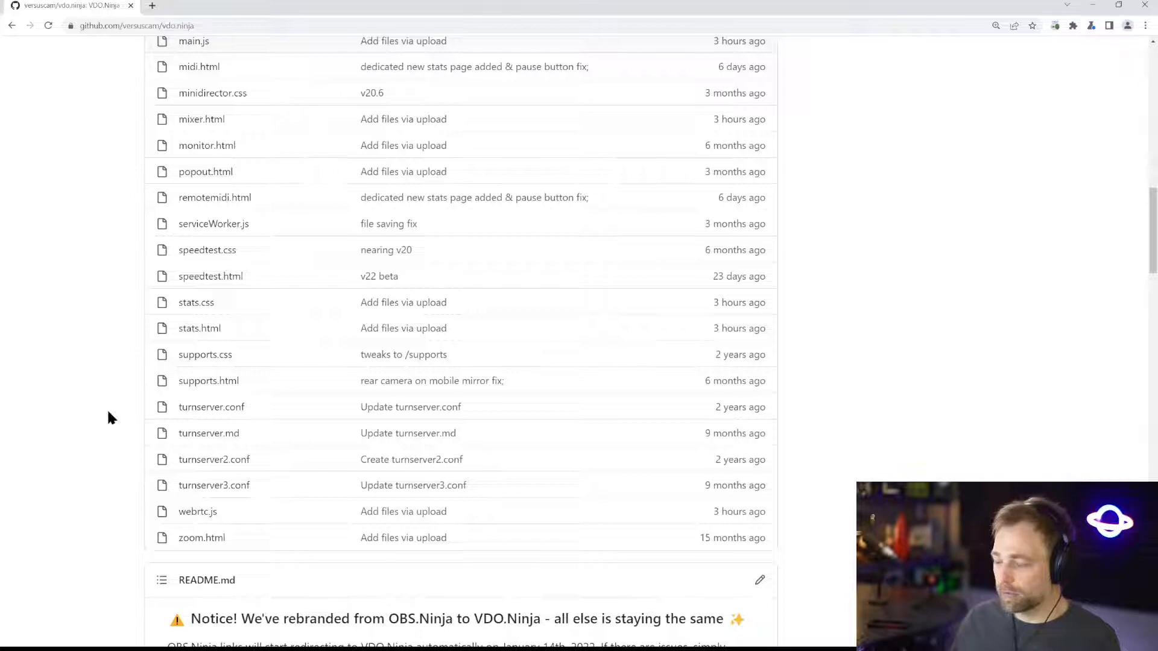
scroll(106, 411, up, 2)
scroll(112, 386, up, 2)
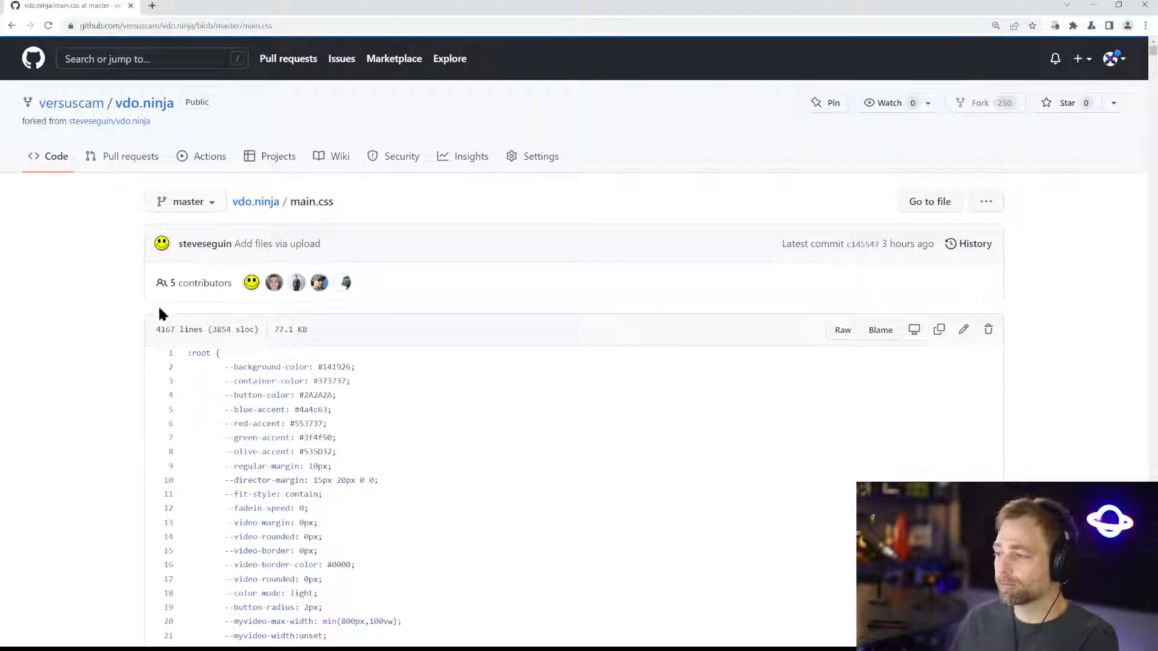
Examine the style rules in main.css and return to the beginning of the file.
scroll(229, 326, down, 2)
scroll(314, 325, down, 8)
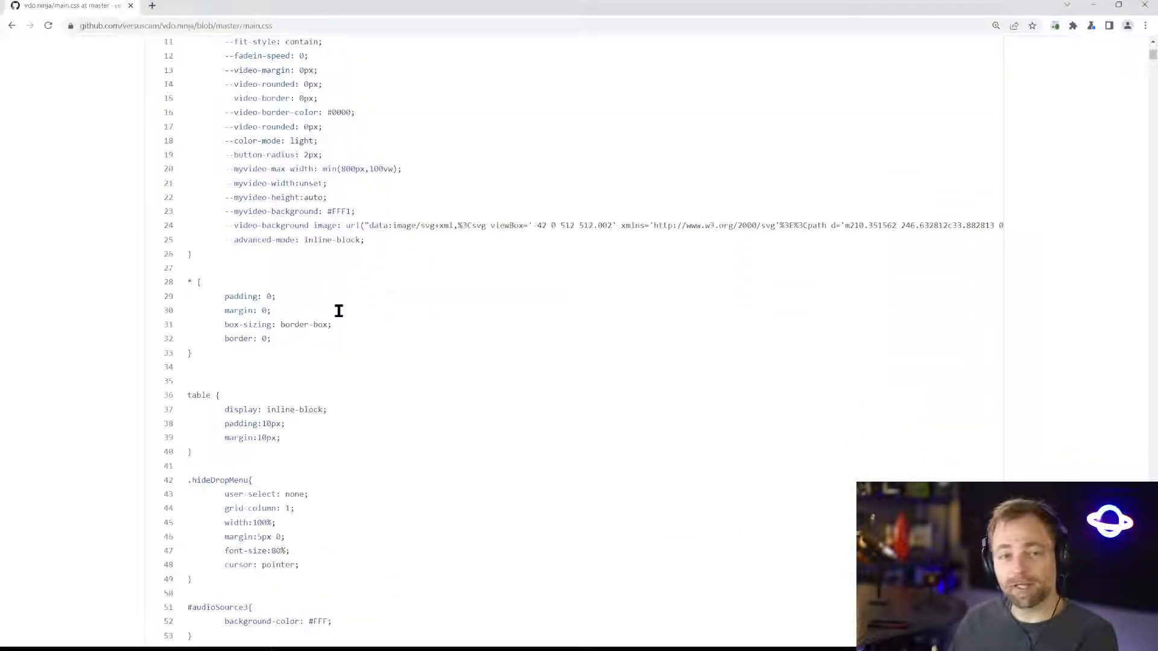
scroll(339, 318, down, 7)
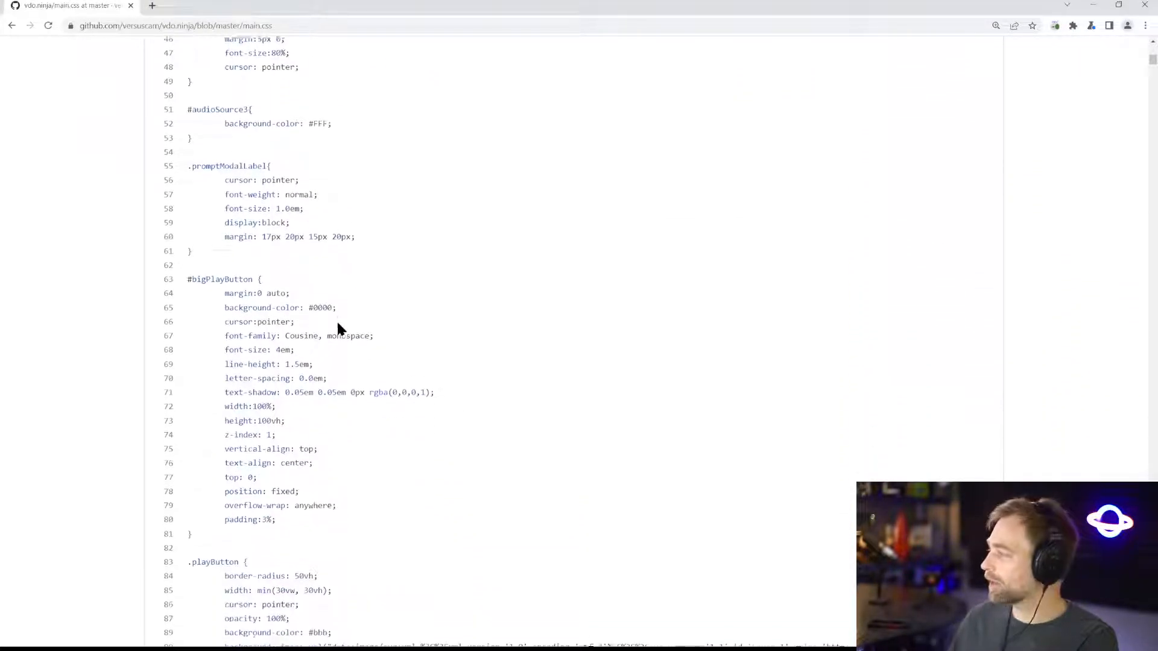
scroll(603, 229, down, 8)
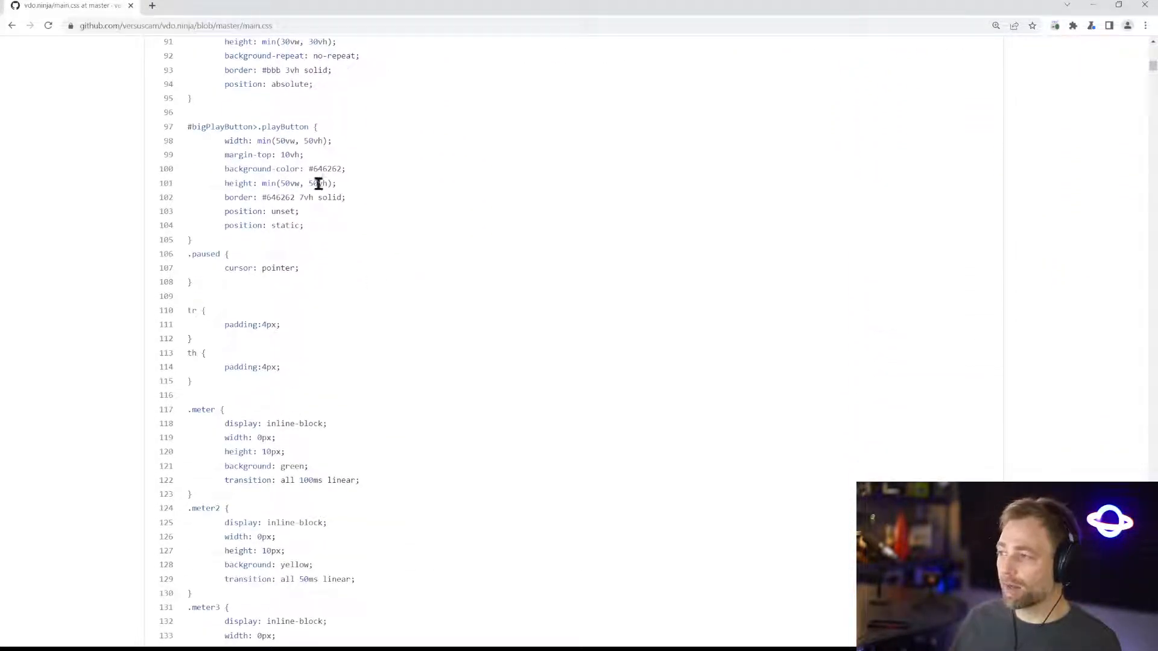
scroll(325, 165, down, 7)
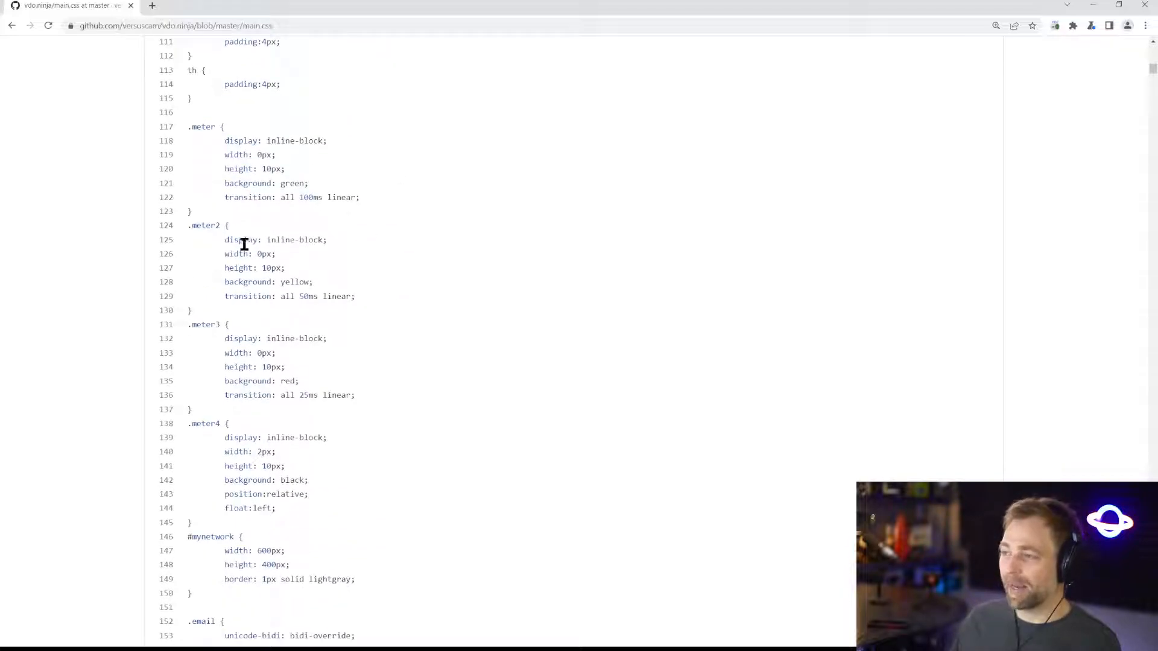
drag(1151, 72, 1131, 45)
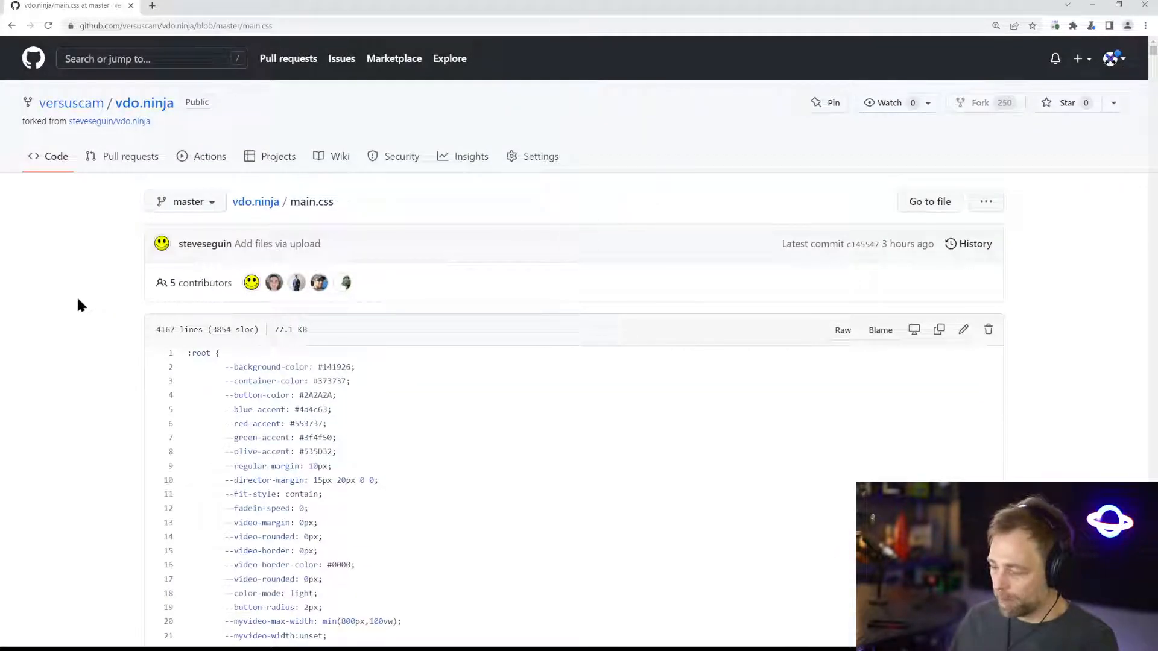
Search main.css for "body", narrow the search to "body {", and examine the body rule's properties.
key(ctrl+f)
text(body)
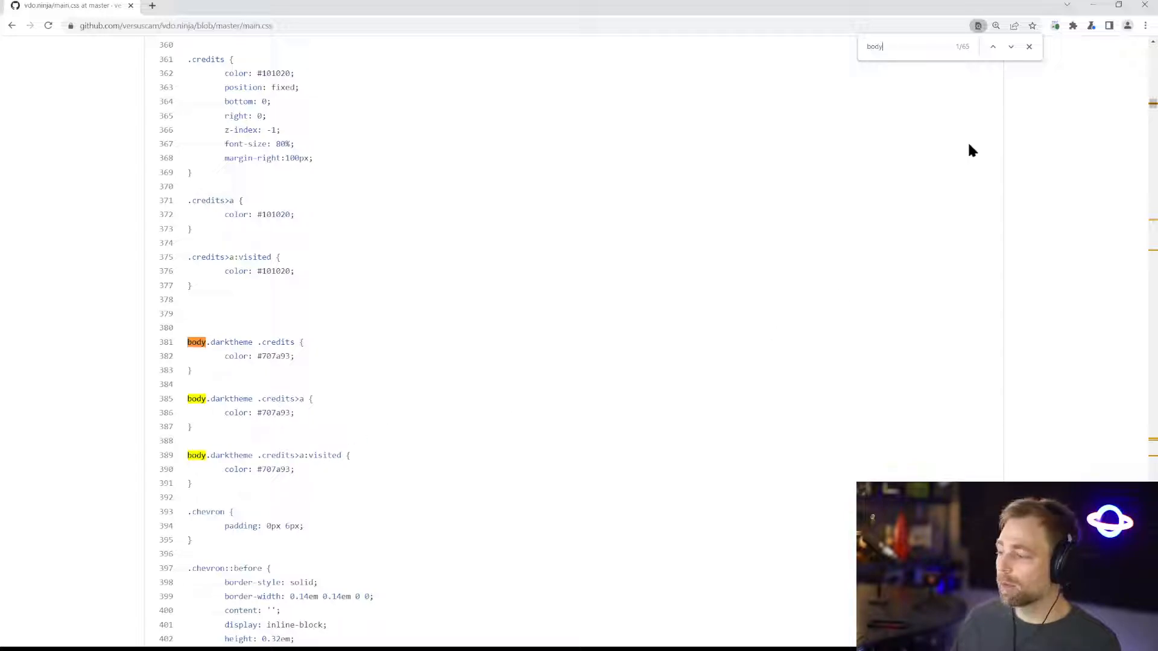
drag(1148, 103, 1152, 49)
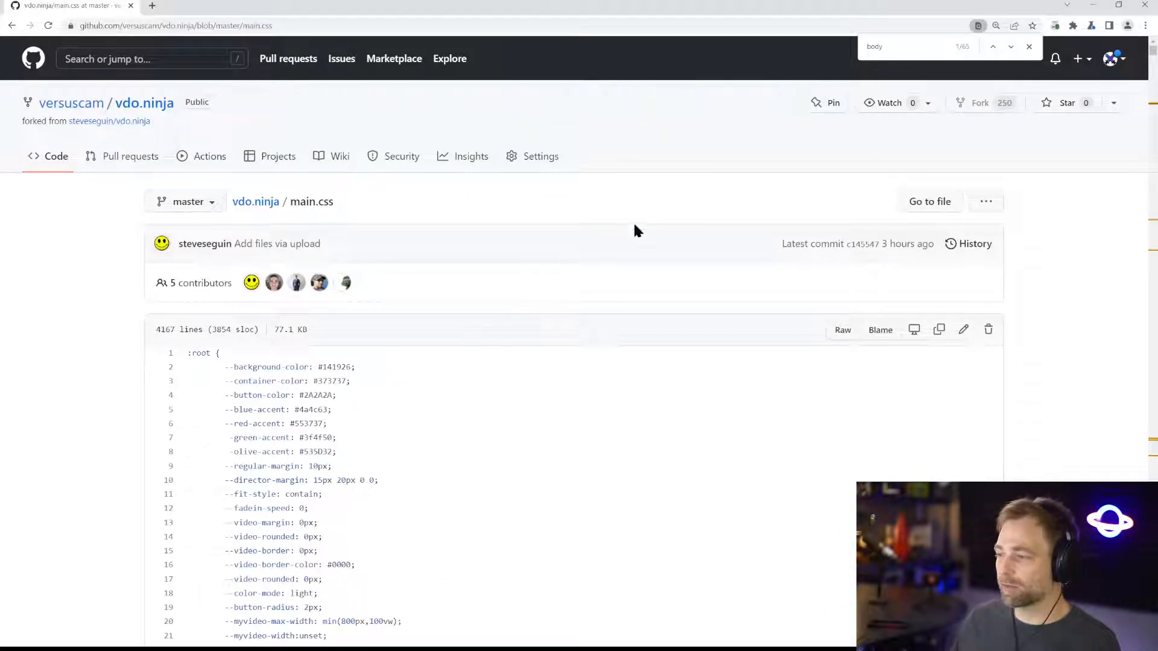
click(910, 44)
scroll(426, 373, down, 5)
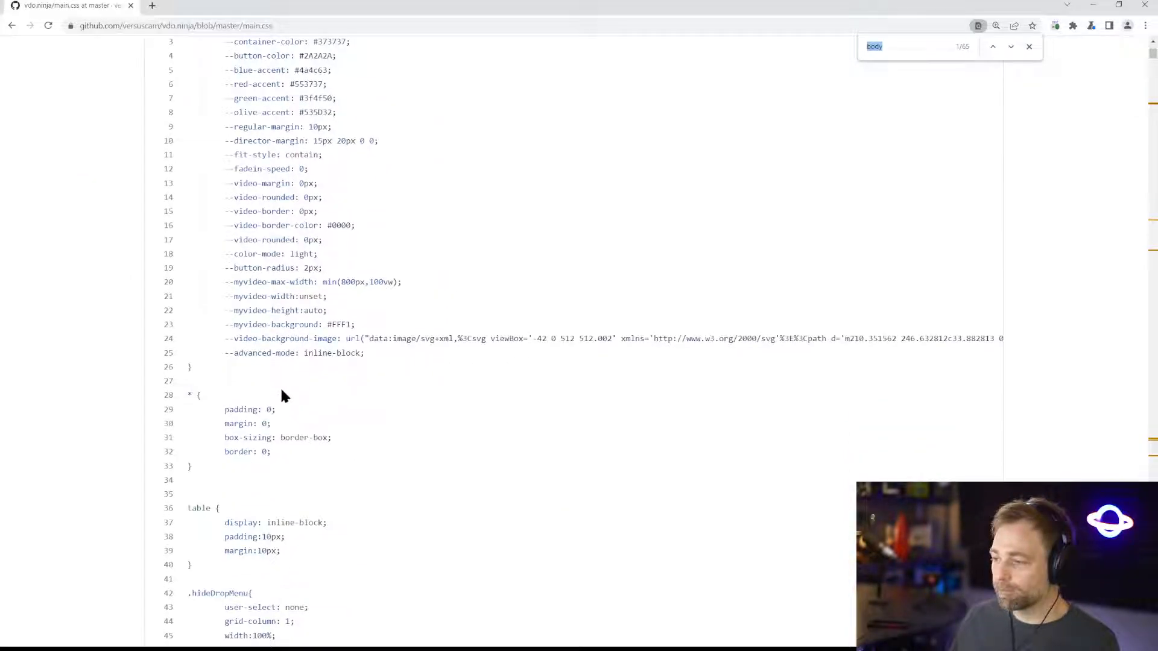
scroll(265, 454, down, 4)
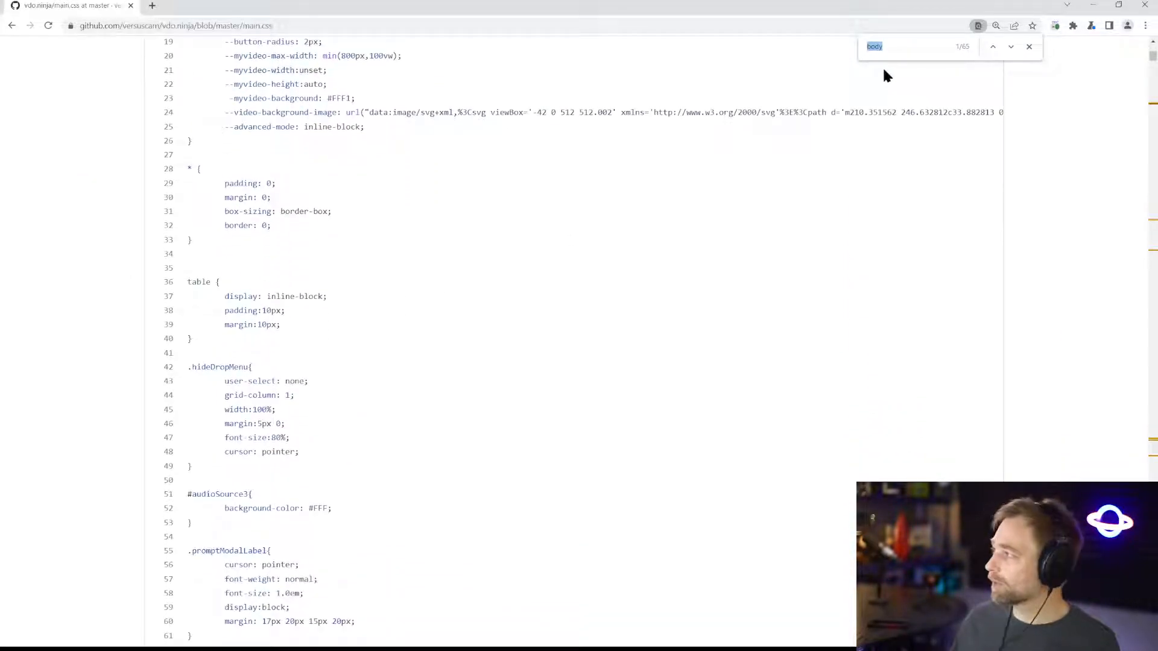
text(body)
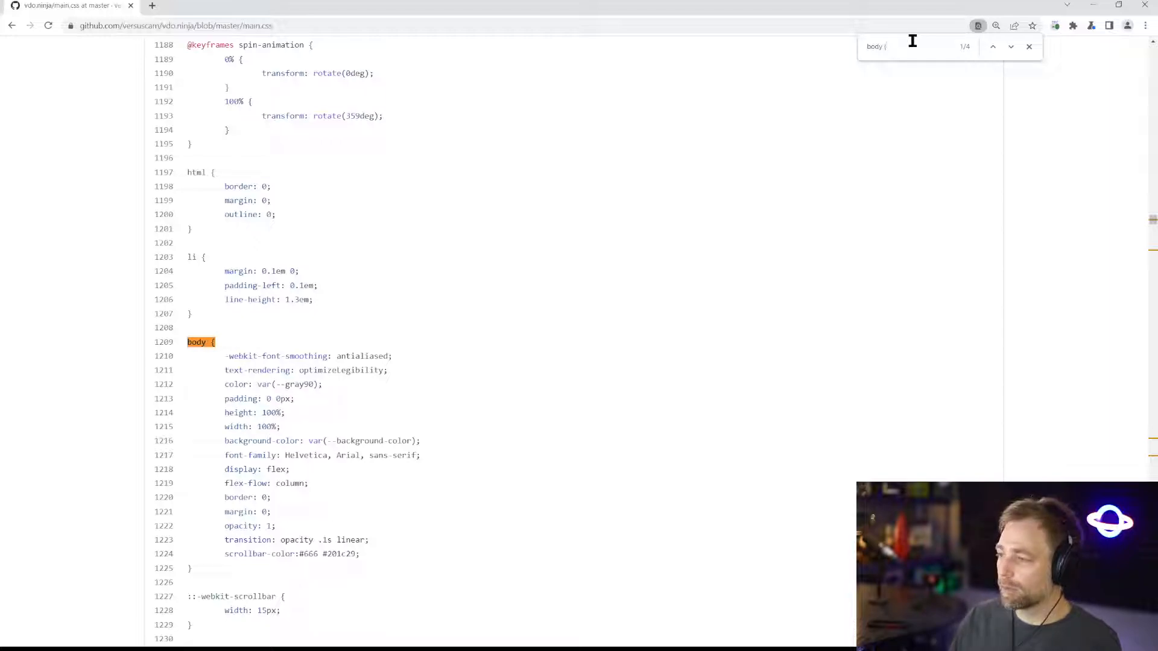
scroll(380, 298, down, 1)
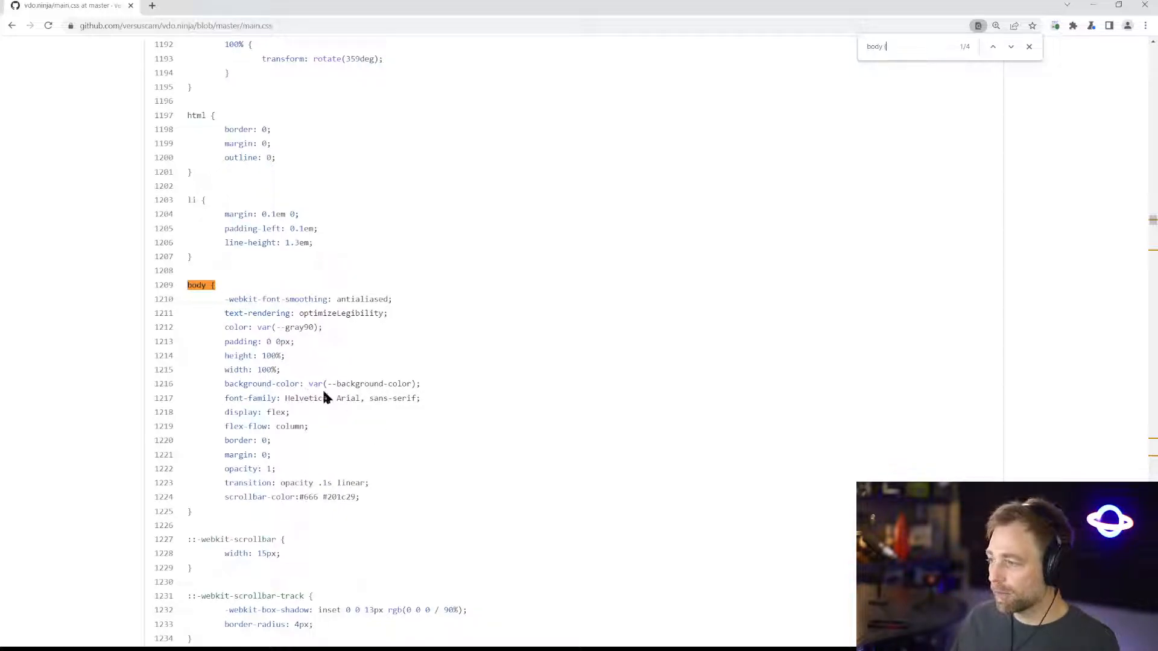
Search main.css for the background-color variable used by the body rule and examine the variables defined under :root.
drag(336, 386, 409, 389)
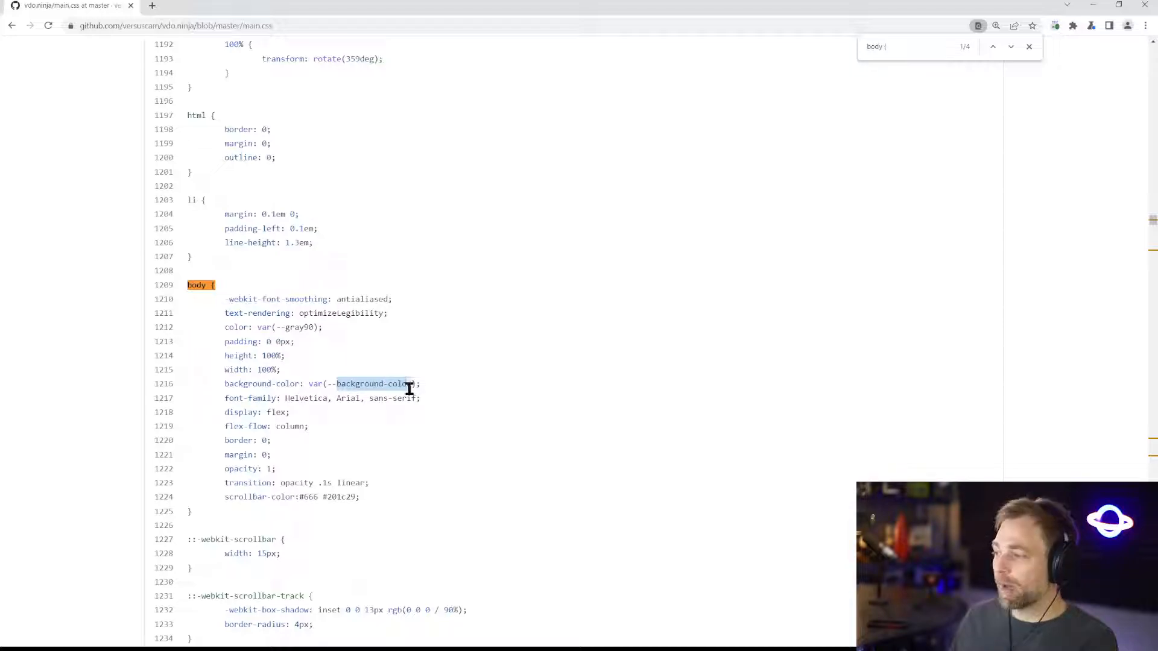
key(ctrl+f)
key(Return)
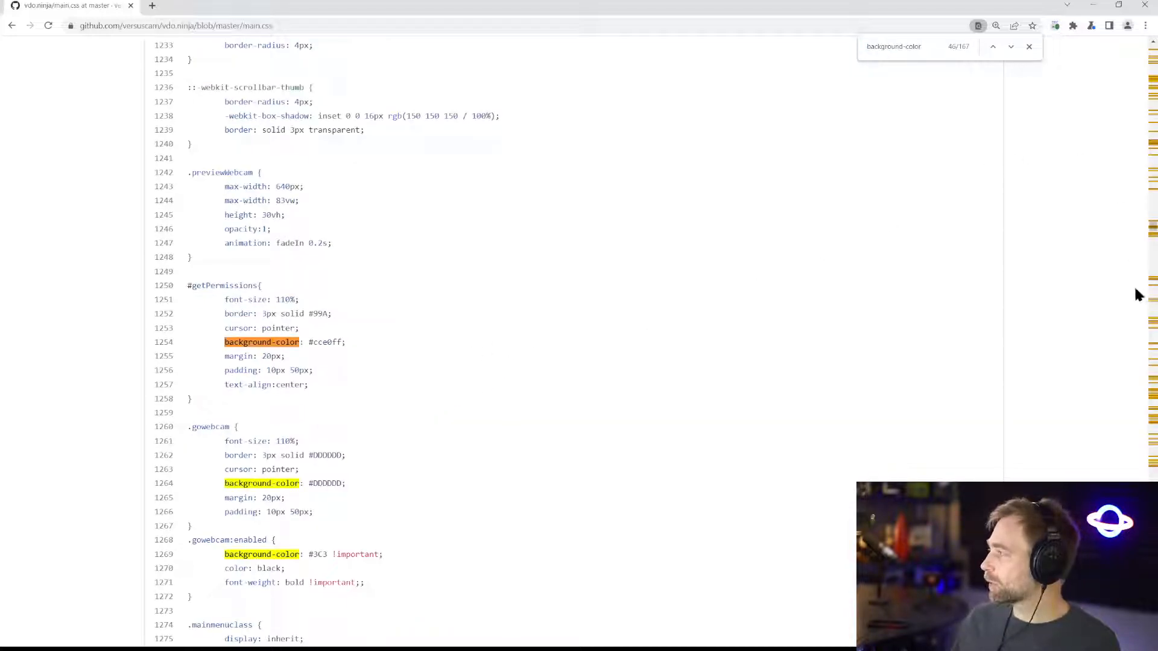
scroll(1086, 251, up, 10)
drag(1153, 222, 1151, 42)
scroll(192, 320, down, 2)
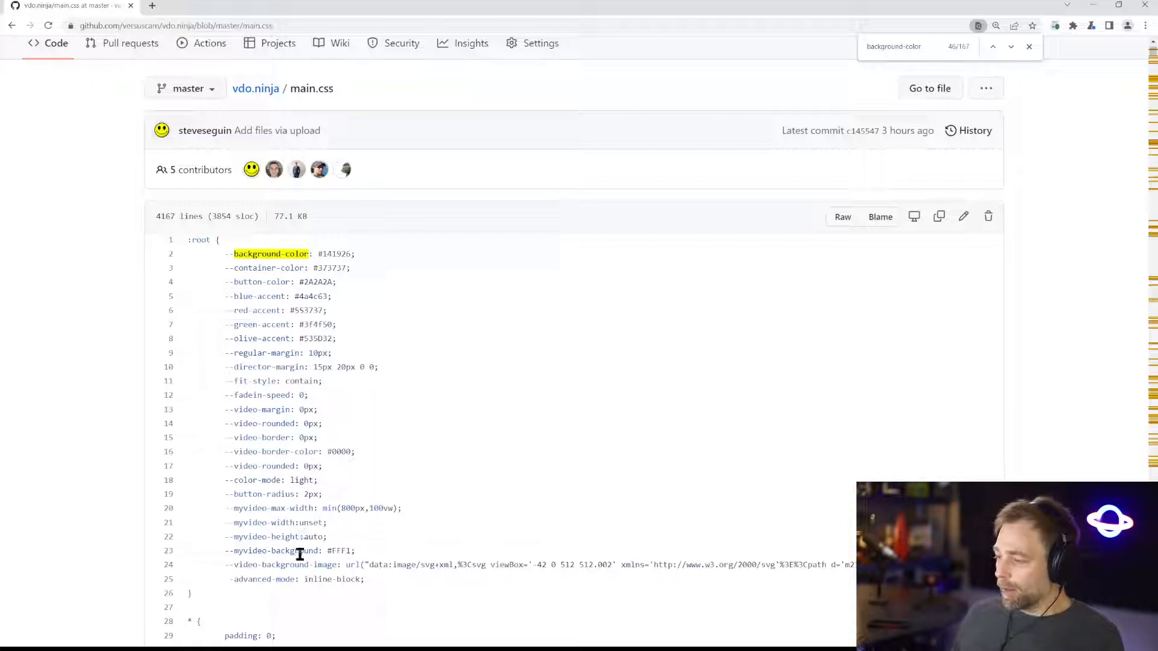
drag(234, 565, 322, 565)
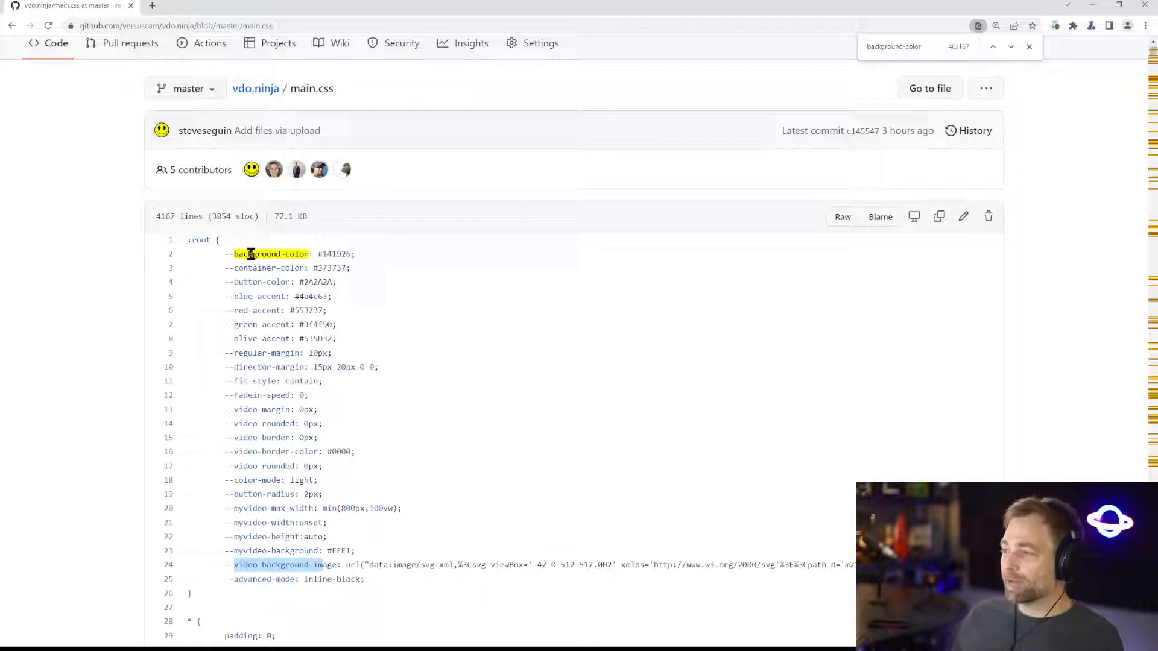
click(583, 189)
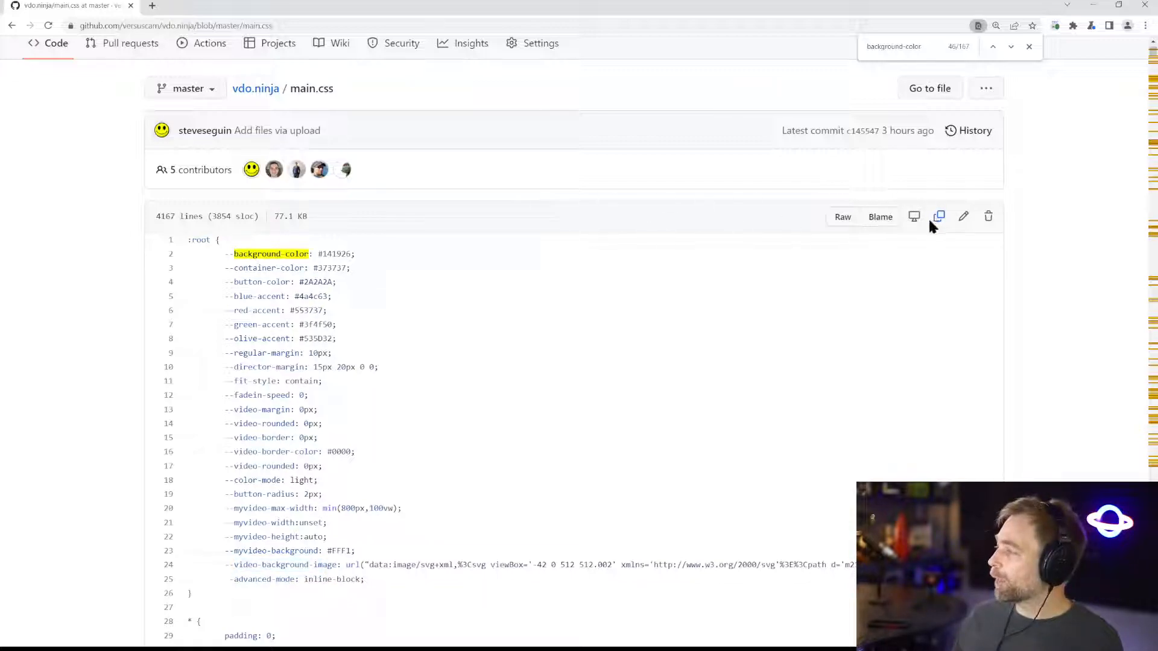
Open main.css for editing and set the --background-color variable to red.
click(963, 218)
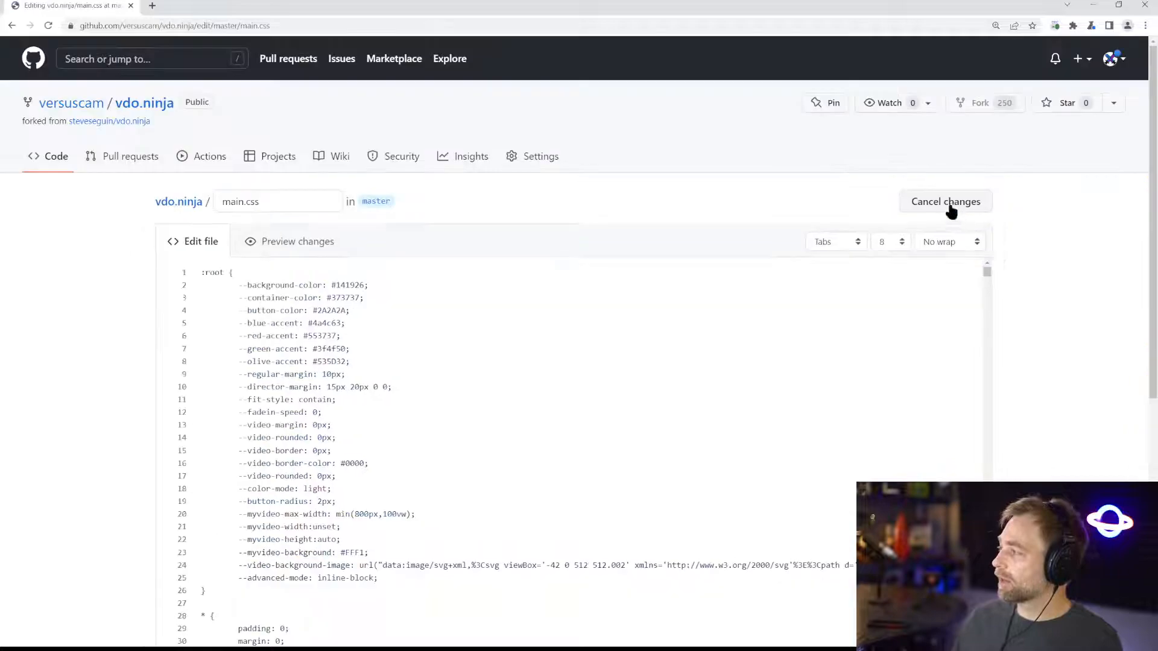
double_click(355, 286)
key(BackSpace)
key(BackSpace)
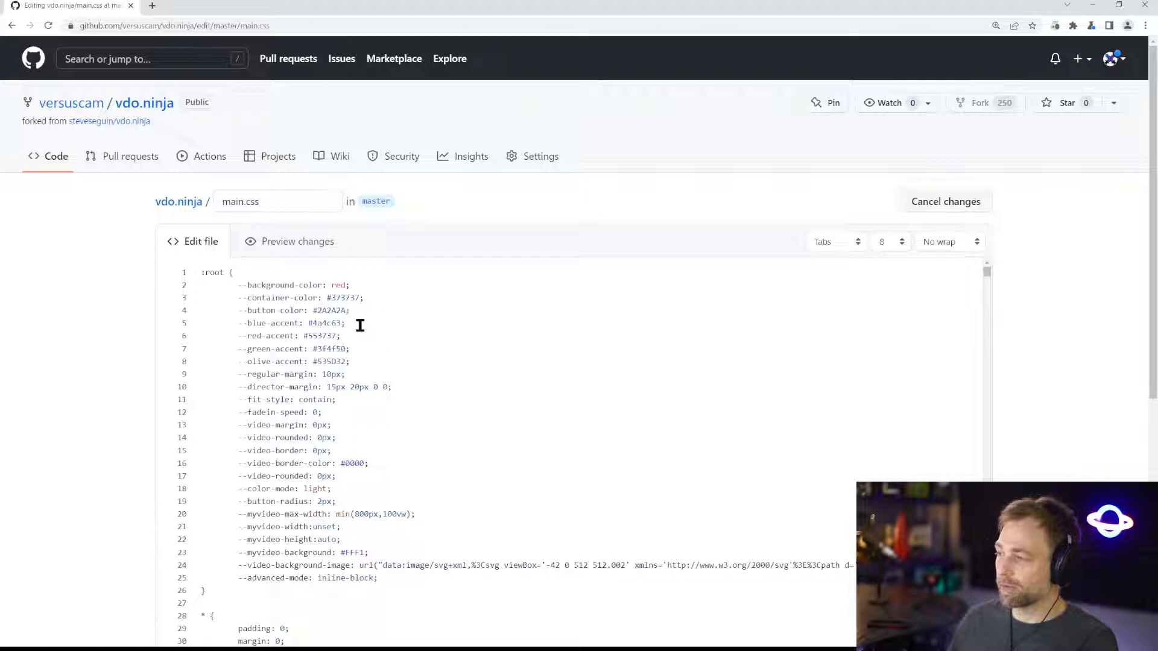
Set the --container-color variable in main.css to pink.
drag(331, 297, 356, 297)
key(BackSpace)
key(BackSpace)
text(red)
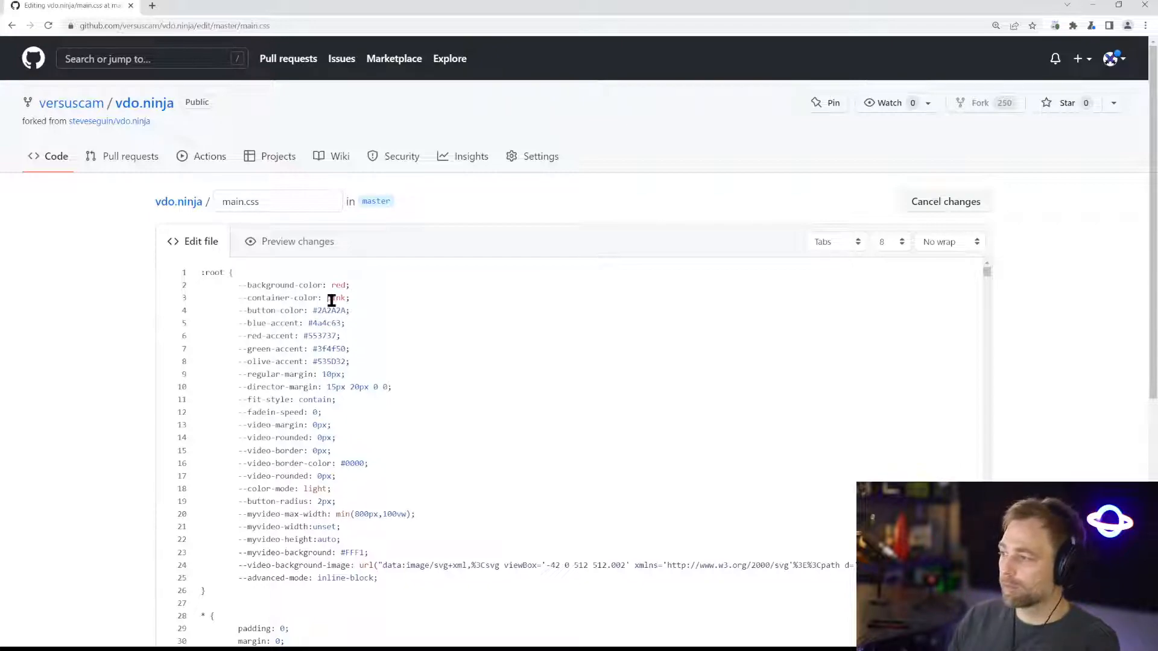
click(417, 309)
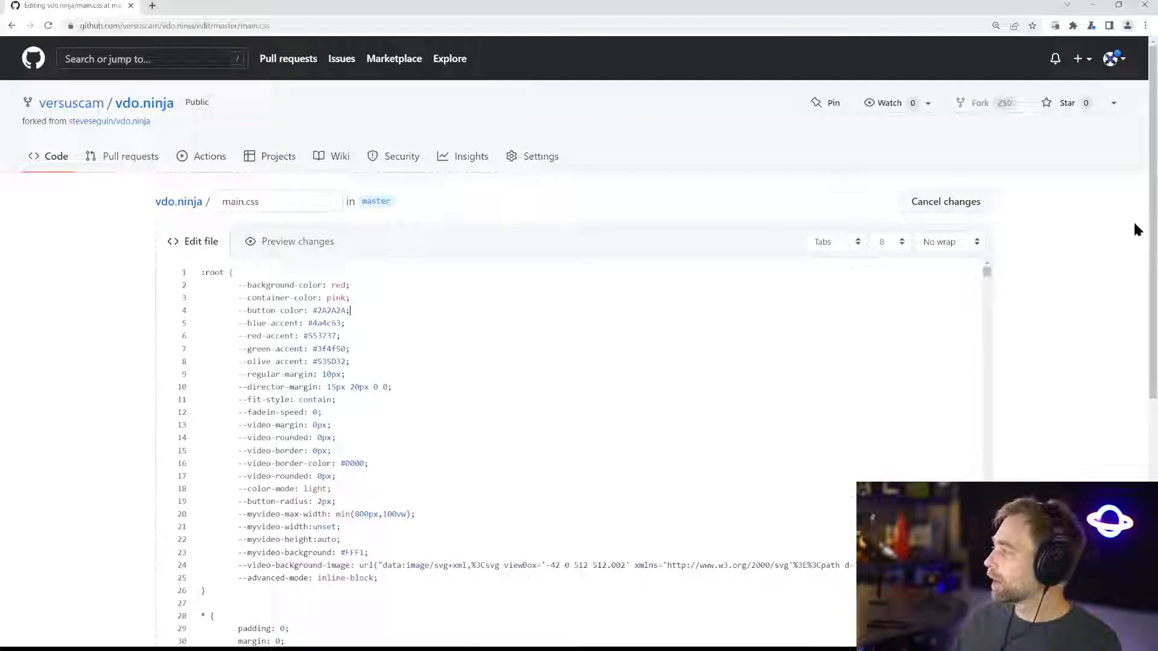
Commit the main.css colour changes directly to the master branch and return to the repository's root page.
scroll(1079, 302, down, 7)
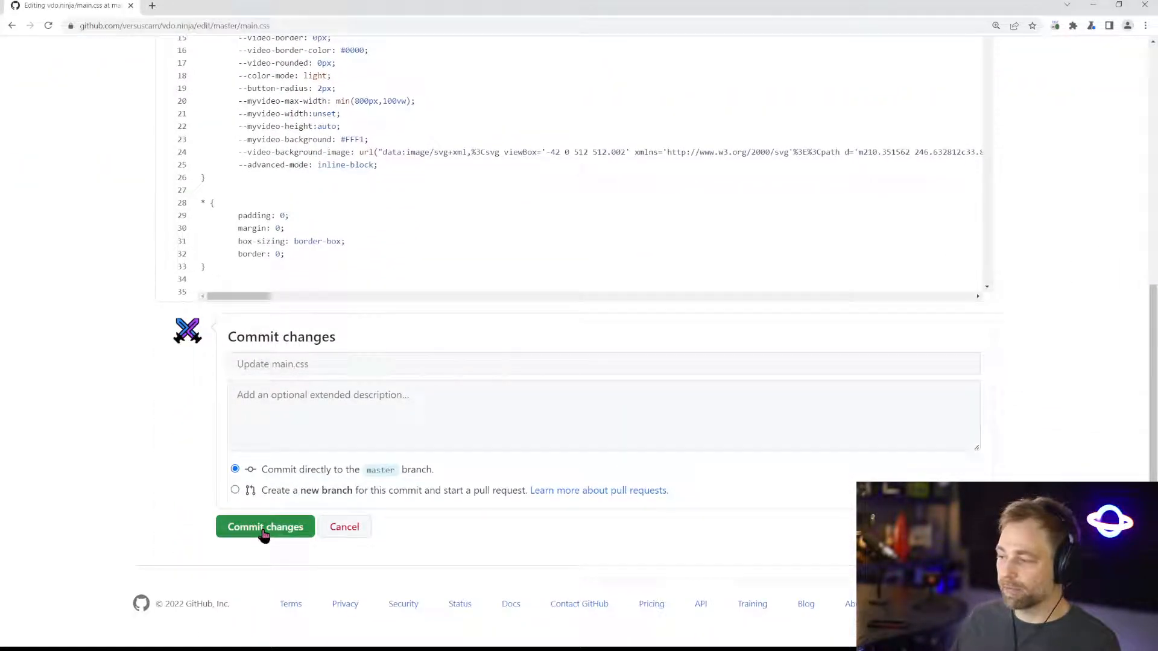
click(264, 528)
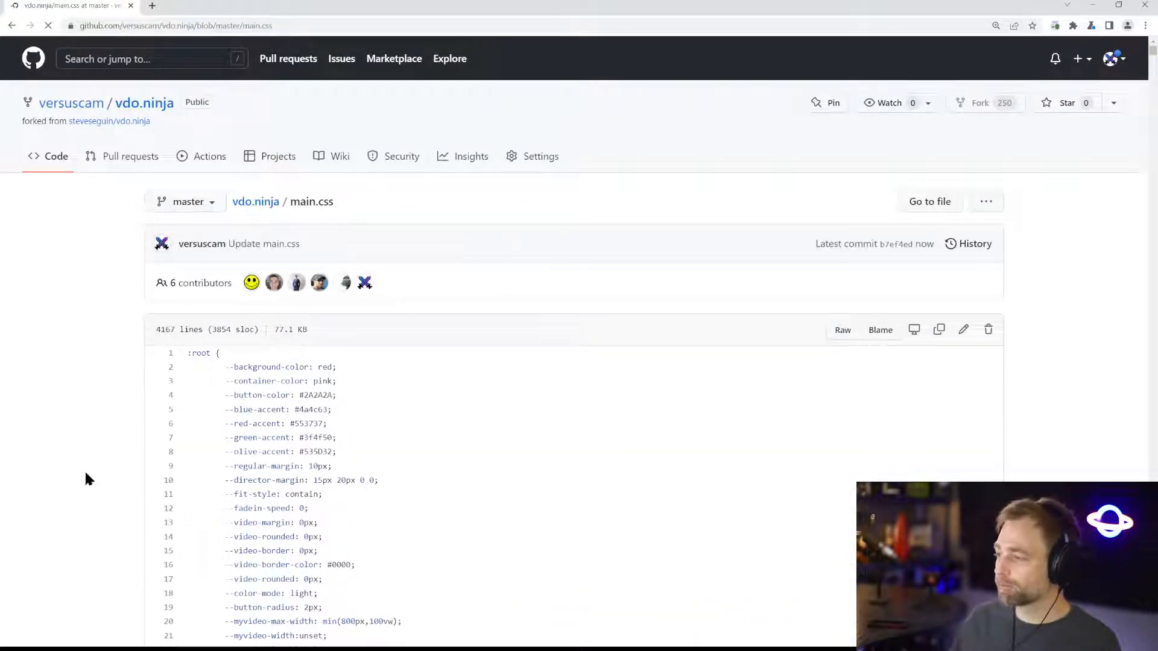
click(261, 202)
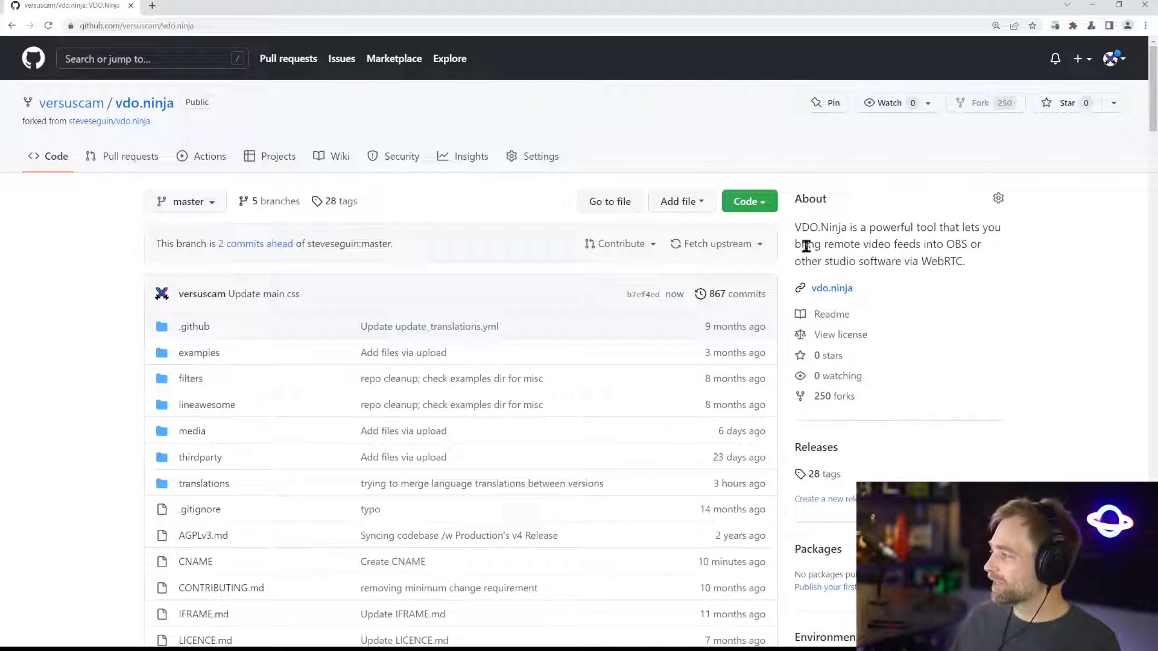
click(997, 201)
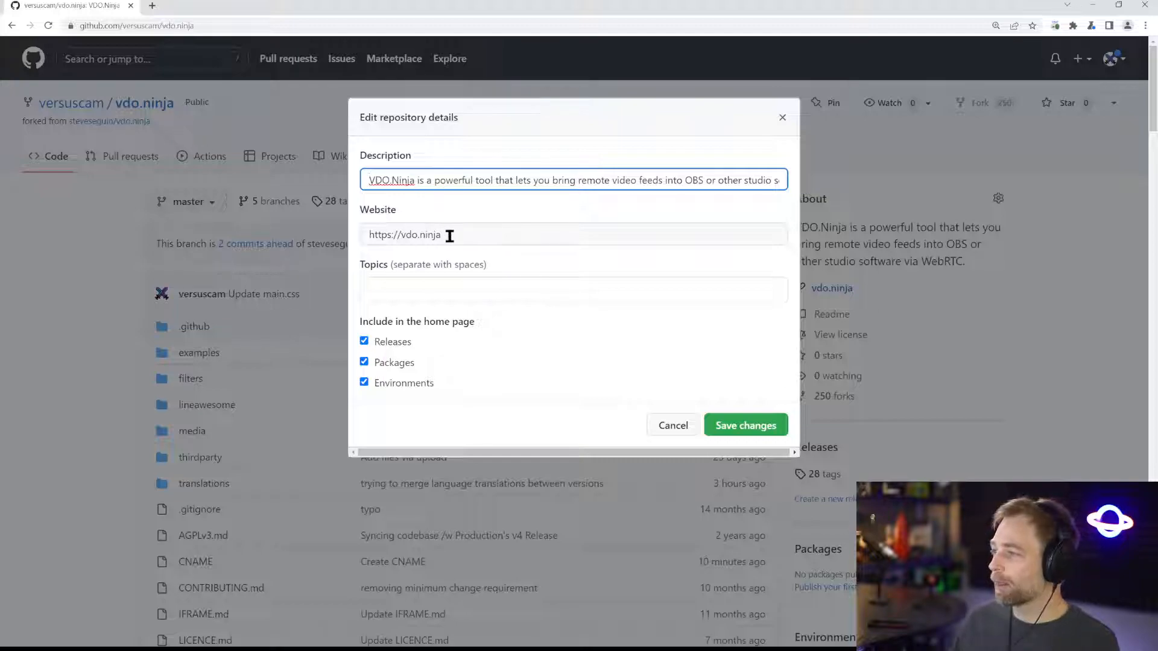
drag(401, 235, 460, 235)
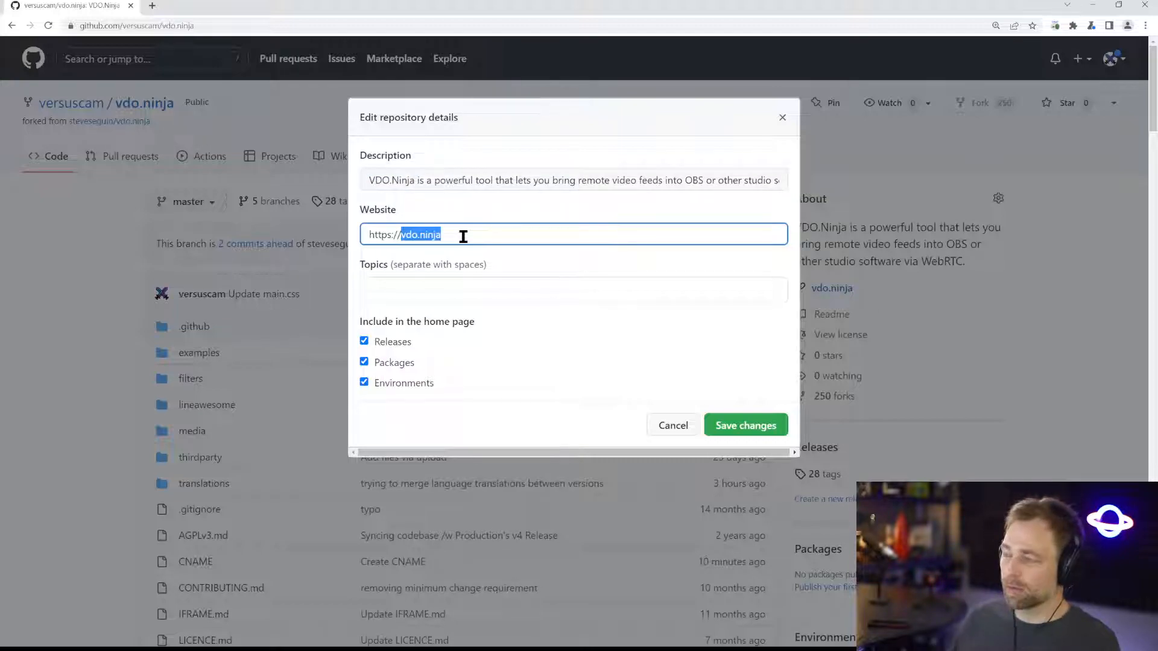
text(vd)
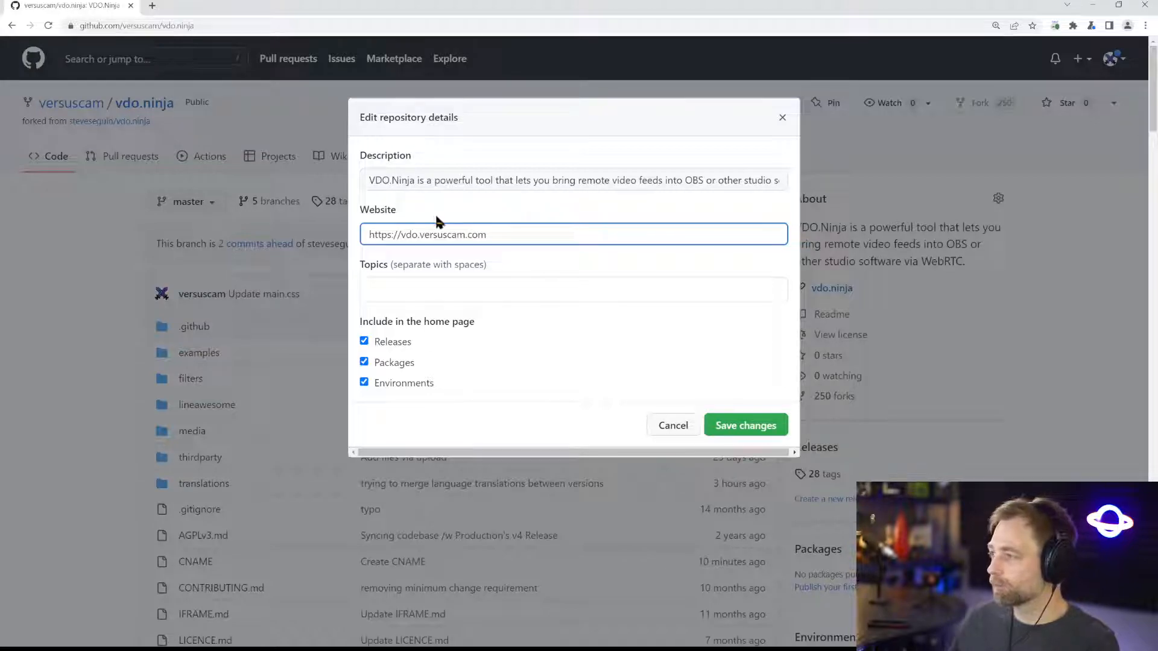
click(425, 181)
key(ctrl+a)
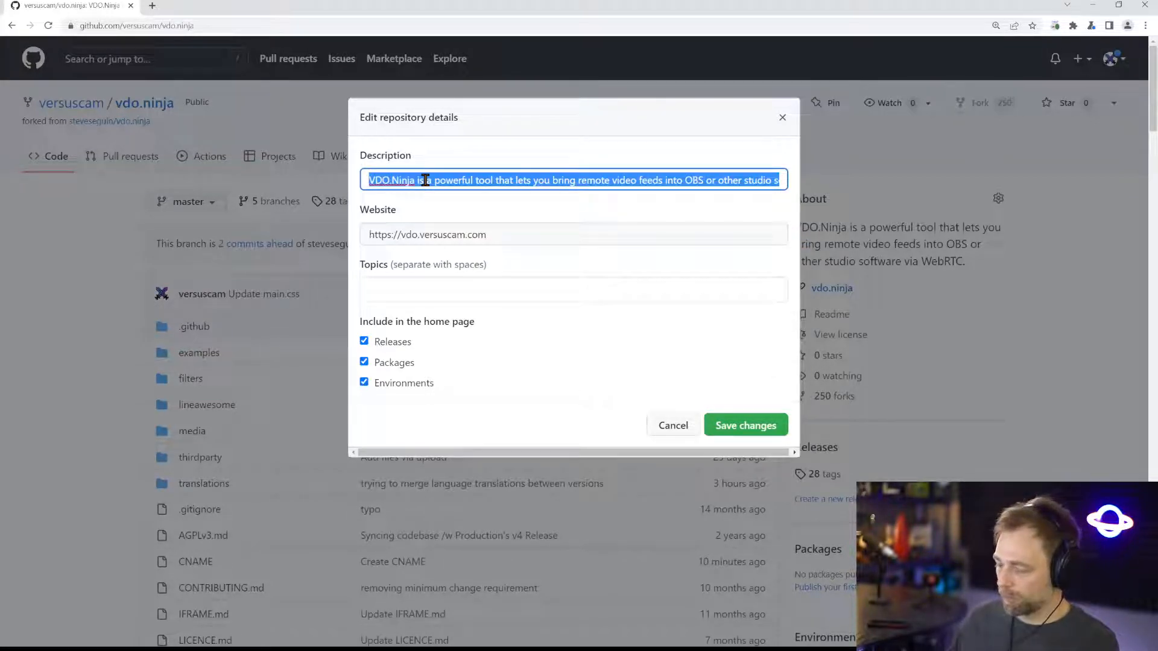
text(Fork of VDO.Ninja)
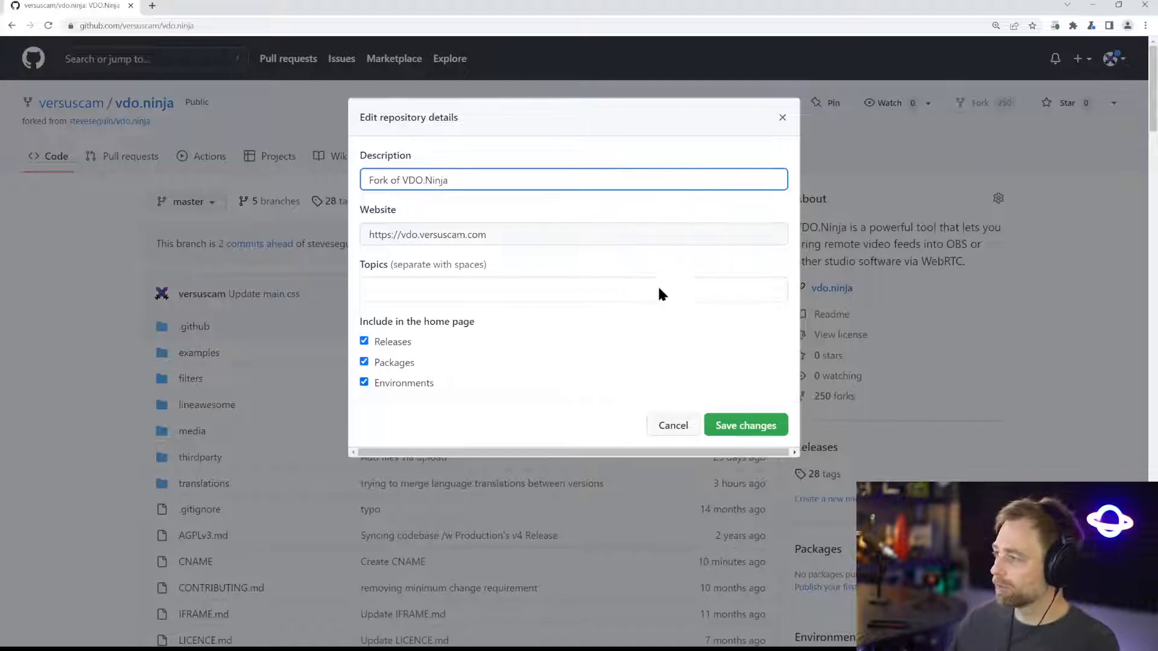
click(742, 424)
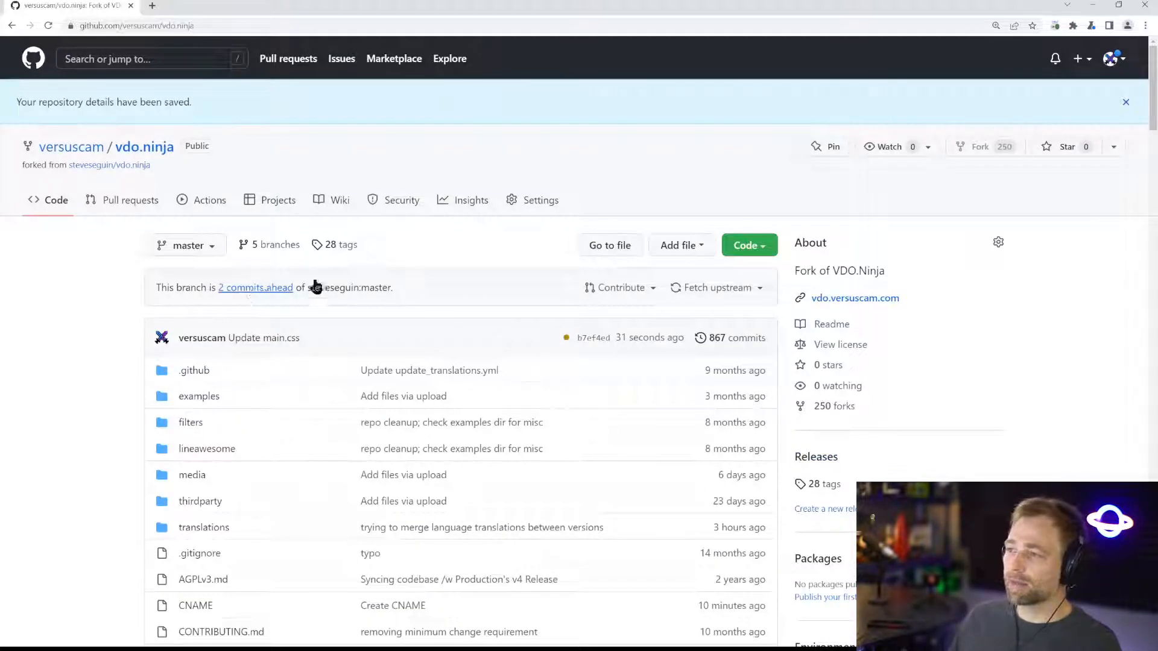
Open the vdo.versuscam.com site from the repository page and reload it to check for the new colours.
middle_click(835, 299)
click(238, 6)
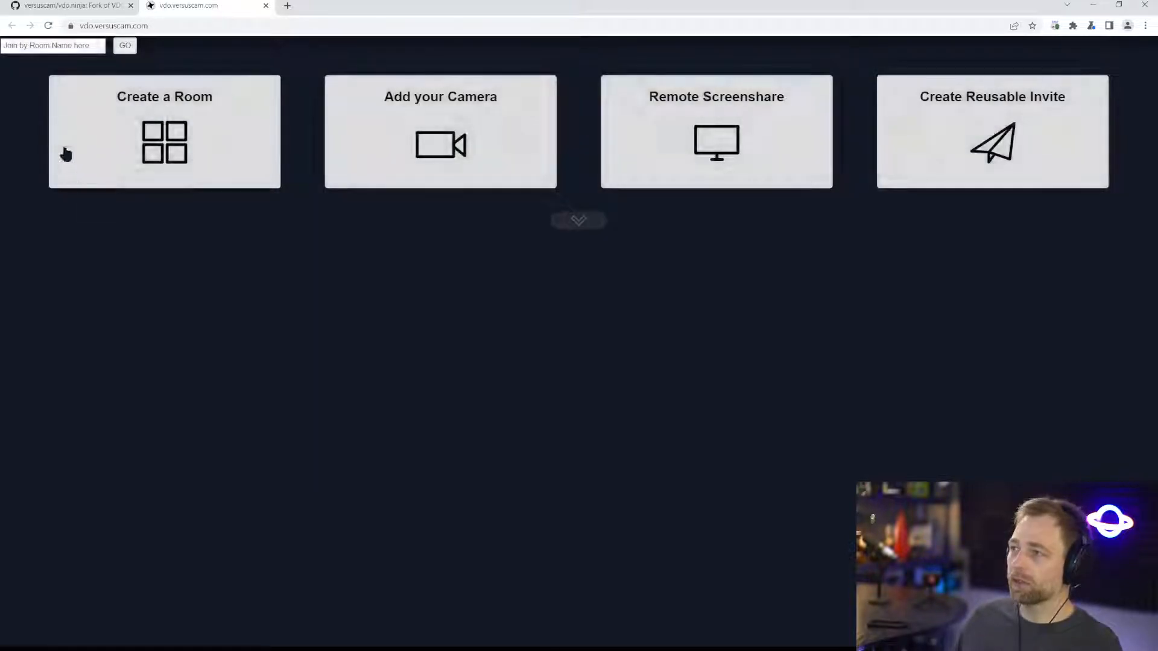
click(48, 29)
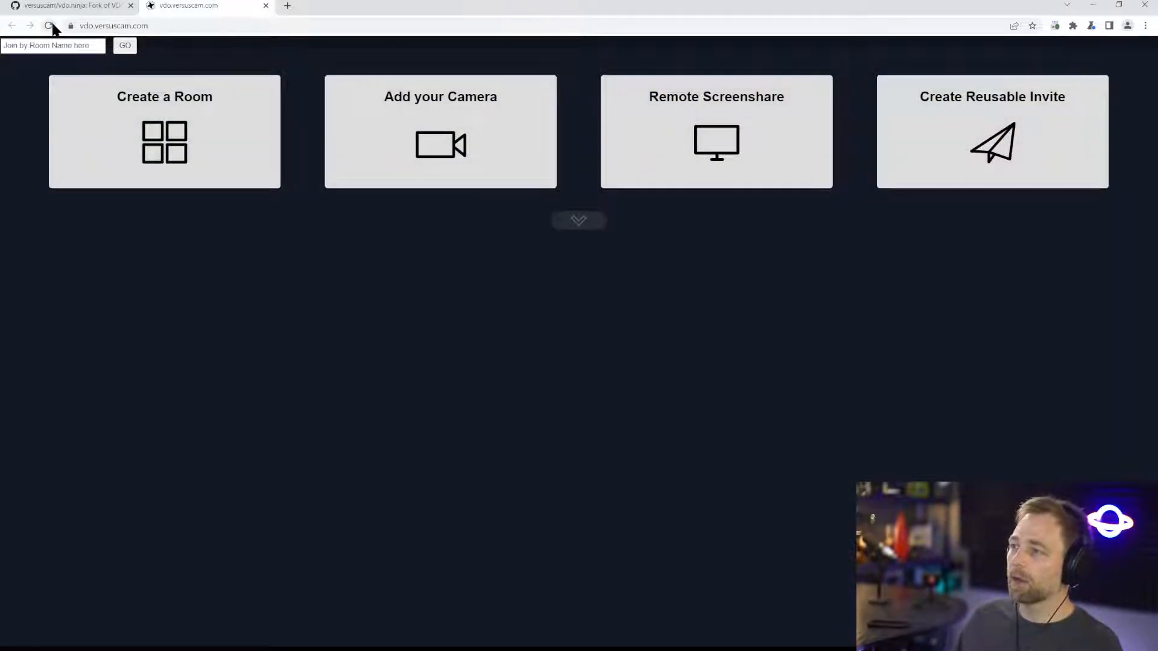
Back in the GitHub repository, open the media folder, view bg_sample.webp, and examine the folder's other replaceable image and sound files.
click(72, 6)
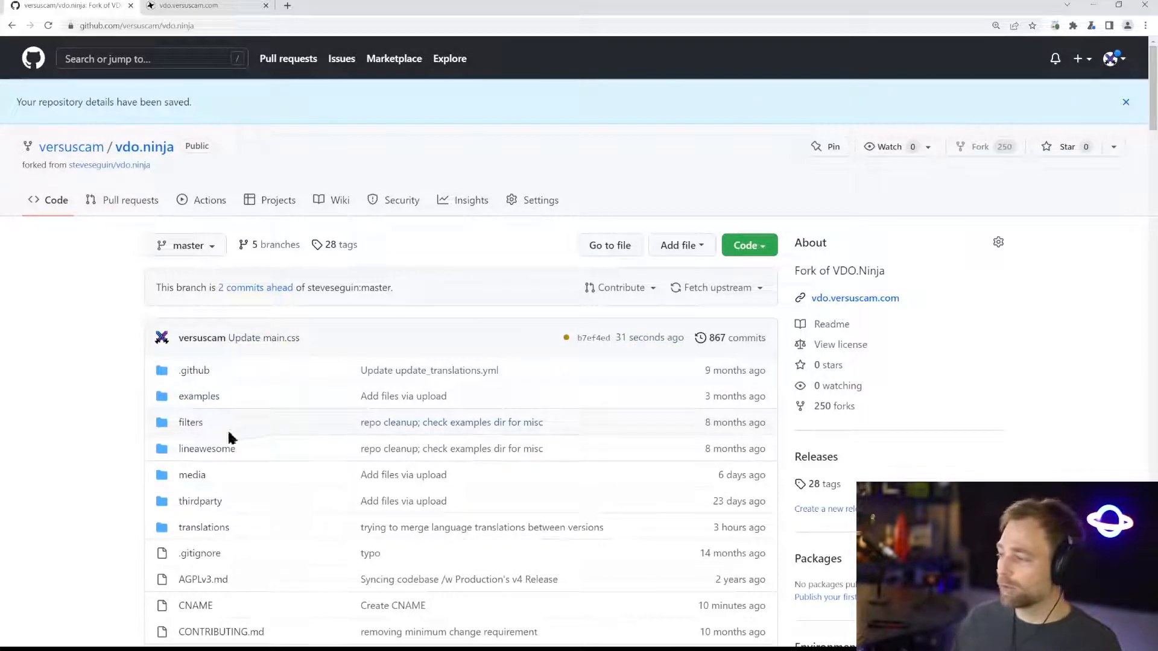
scroll(95, 476, down, 3)
scroll(94, 480, down, 3)
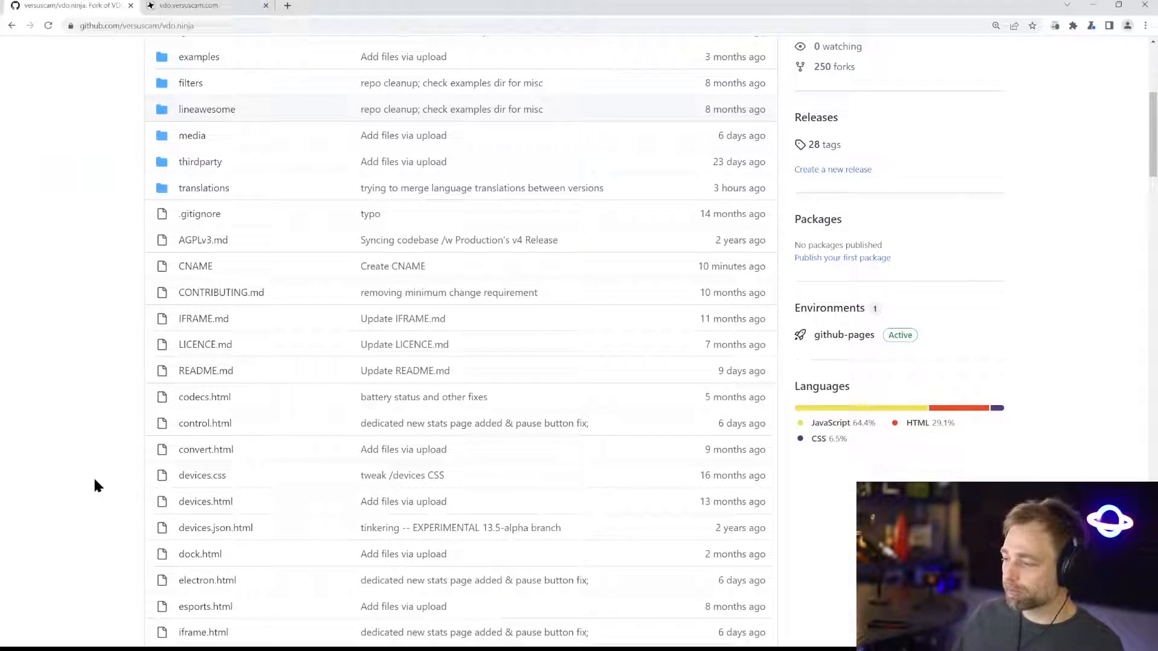
scroll(95, 481, up, 2)
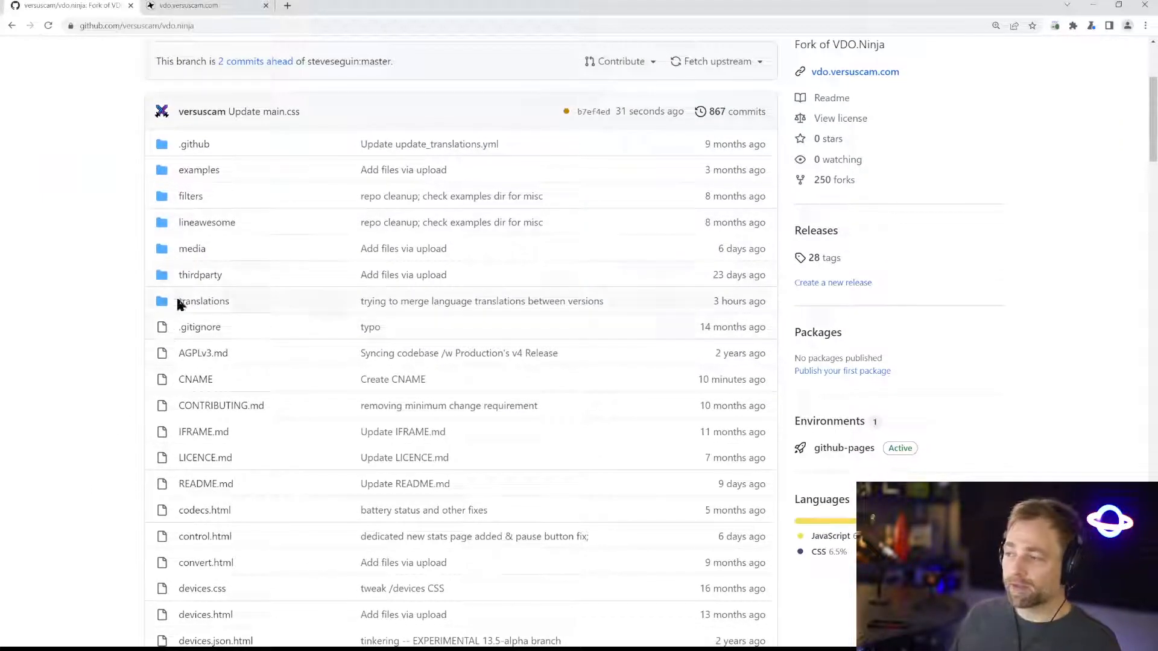
click(191, 250)
scroll(100, 403, down, 2)
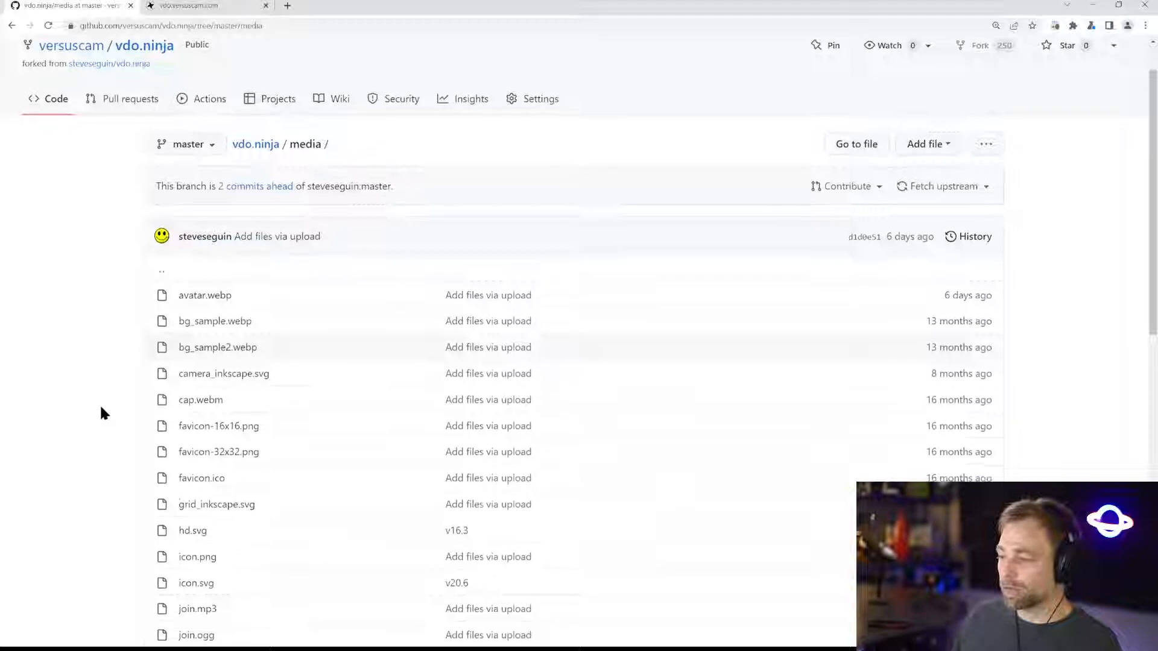
click(226, 268)
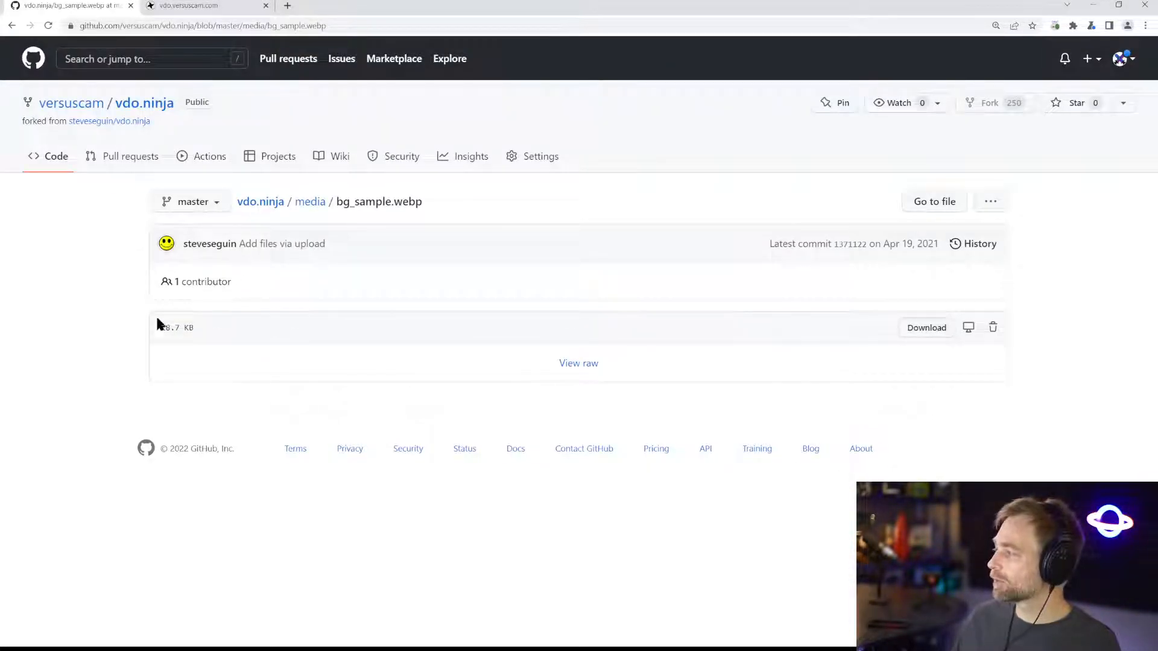
click(11, 25)
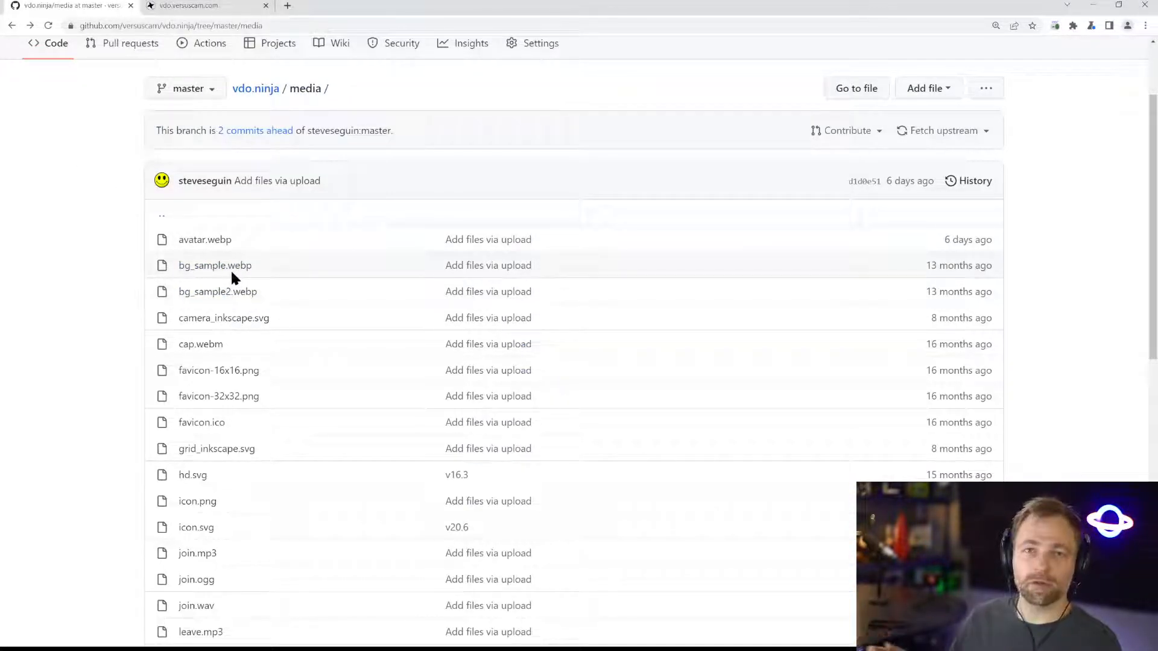
scroll(219, 356, down, 5)
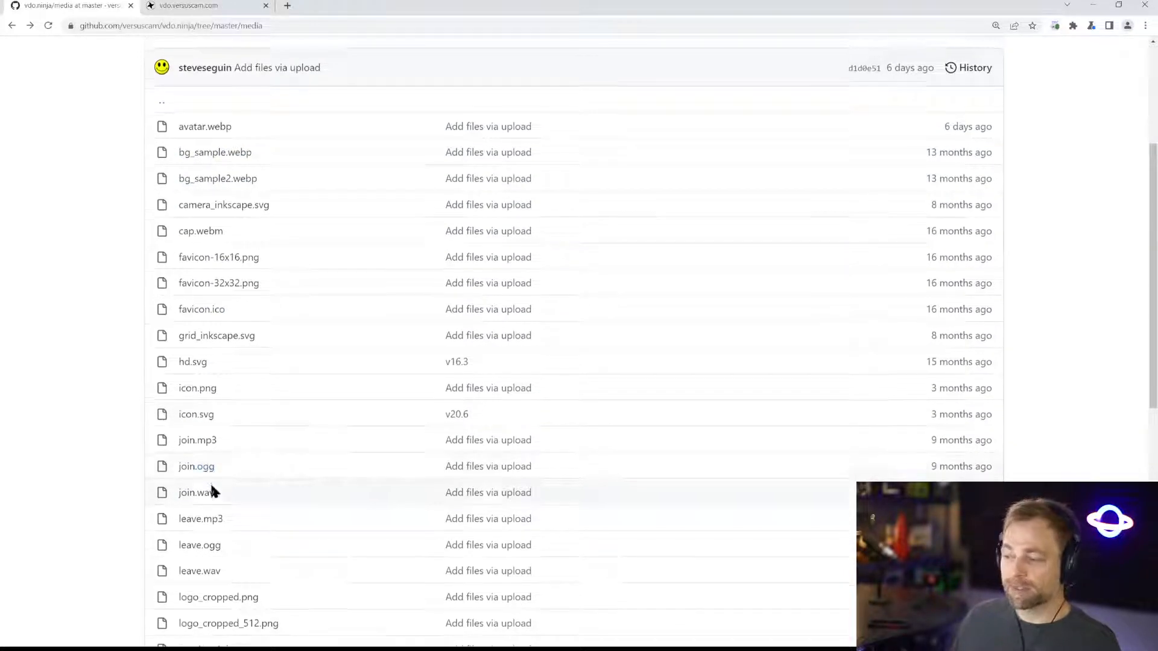
scroll(199, 473, up, 4)
scroll(199, 473, up, 1)
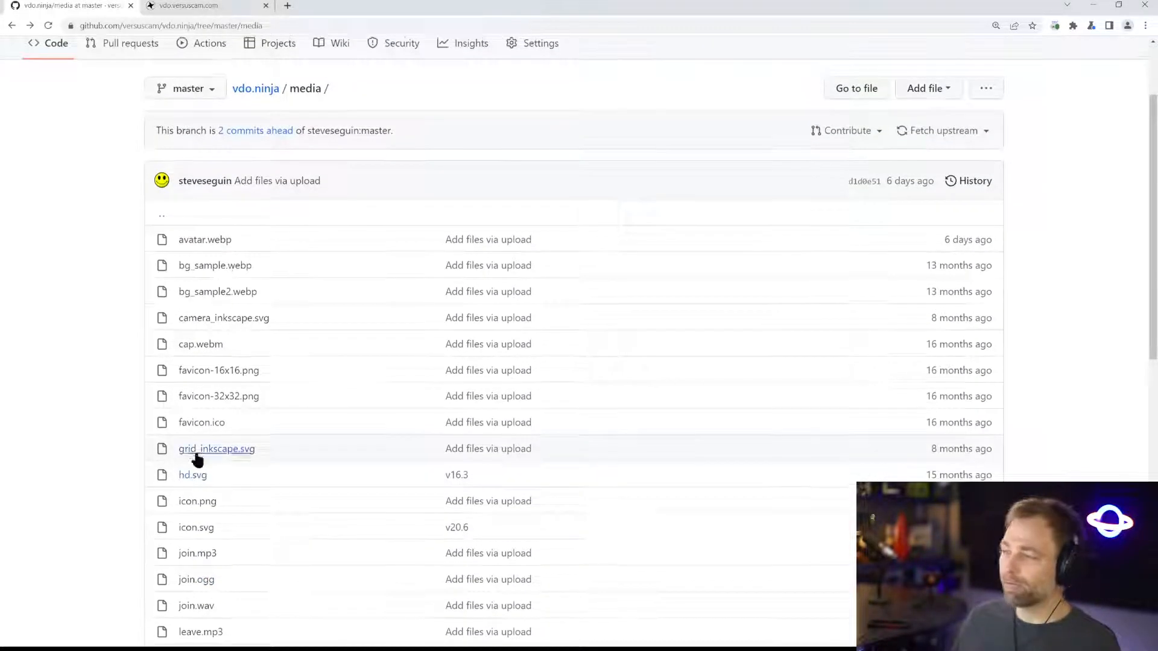
scroll(113, 271, up, 2)
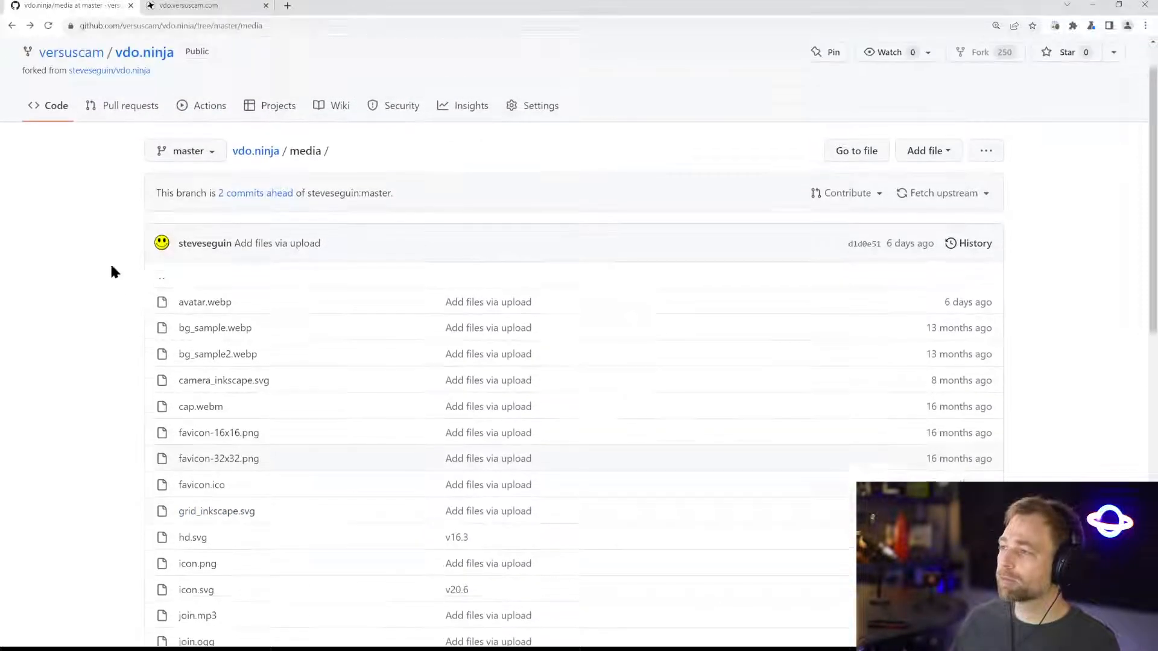
Open index.html from the repository root and find the session settings near the end of the file.
click(249, 206)
scroll(151, 393, down, 2)
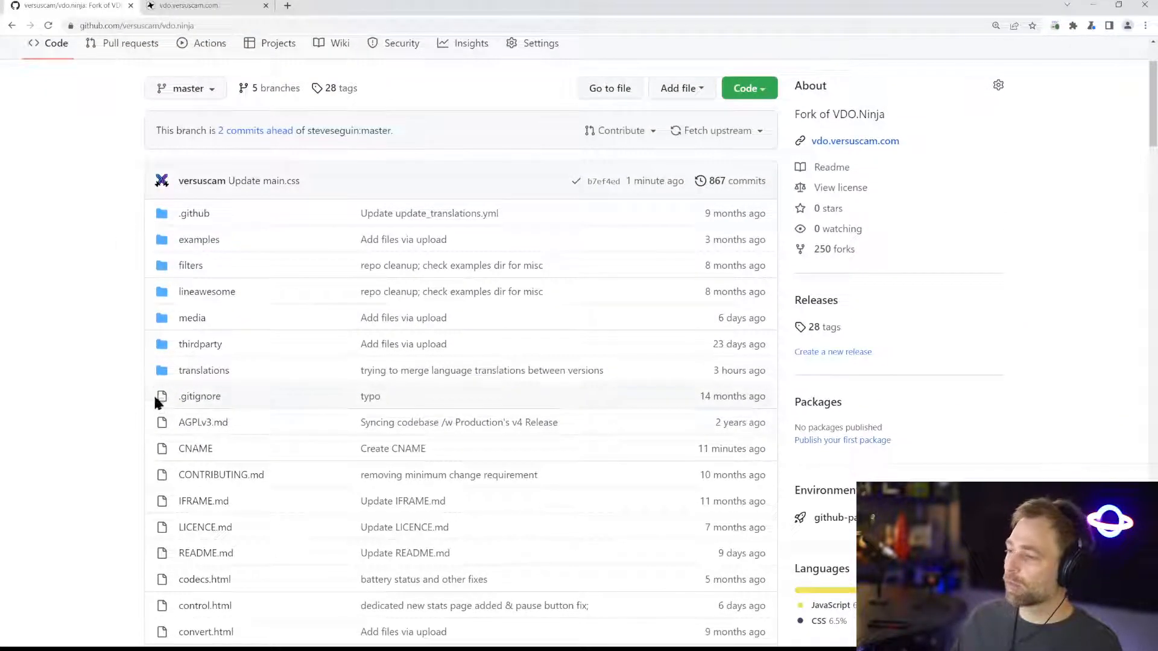
scroll(136, 407, down, 5)
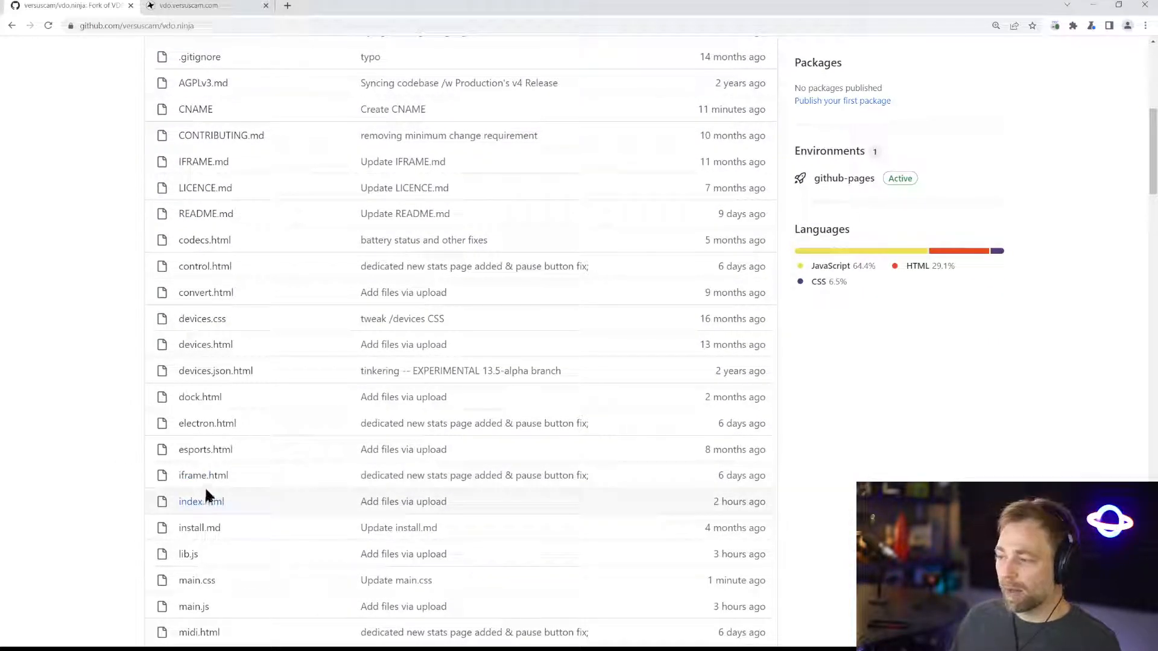
click(193, 504)
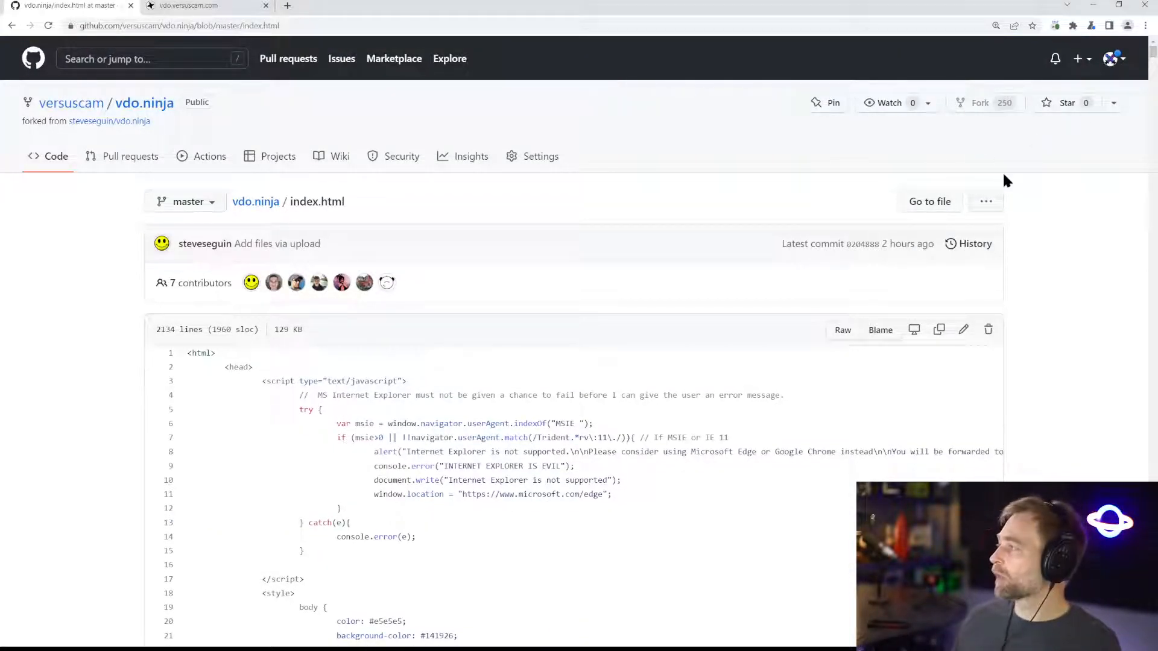
drag(1153, 51, 1153, 641)
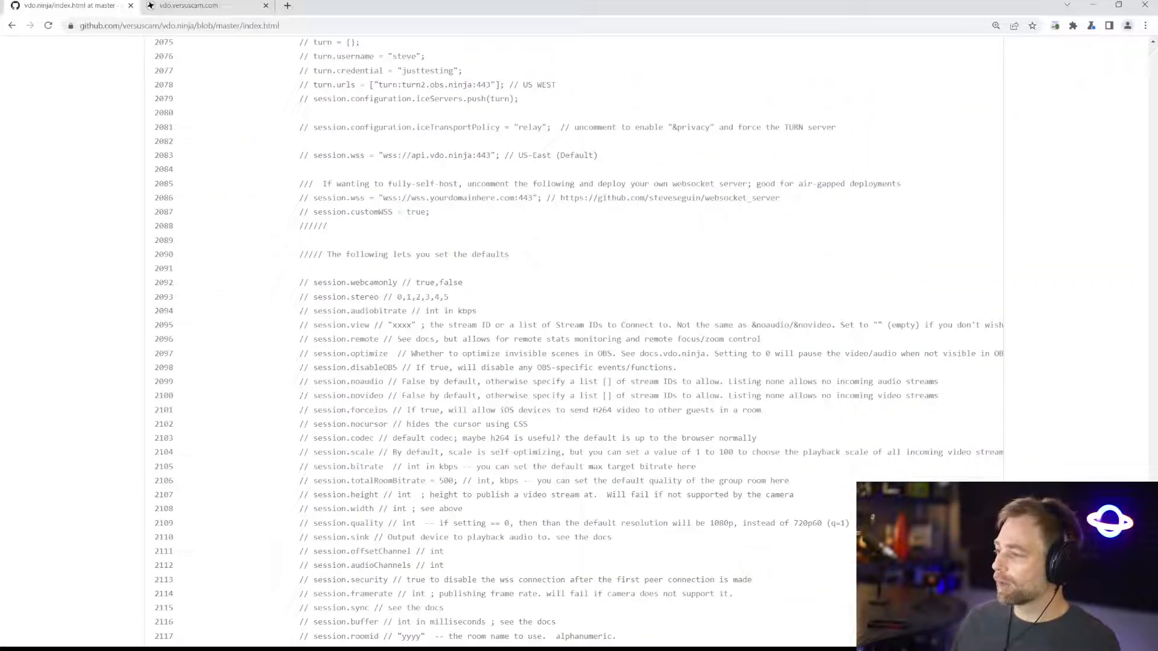
scroll(533, 349, up, 3)
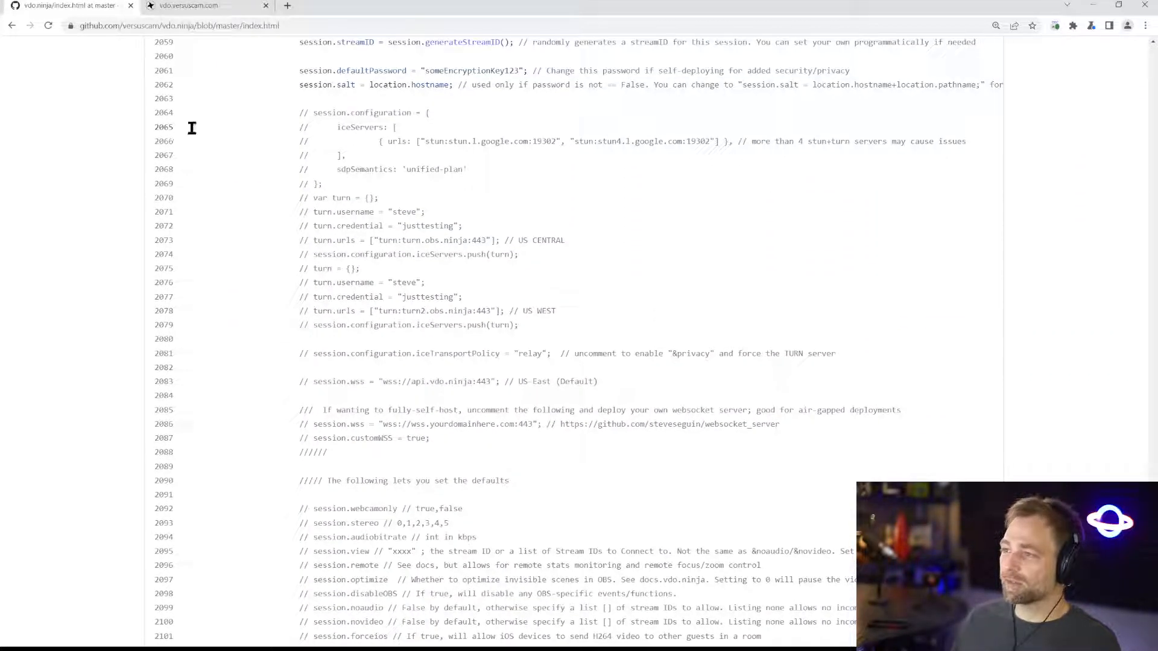
scroll(343, 152, up, 2)
scroll(367, 249, up, 2)
scroll(343, 234, down, 2)
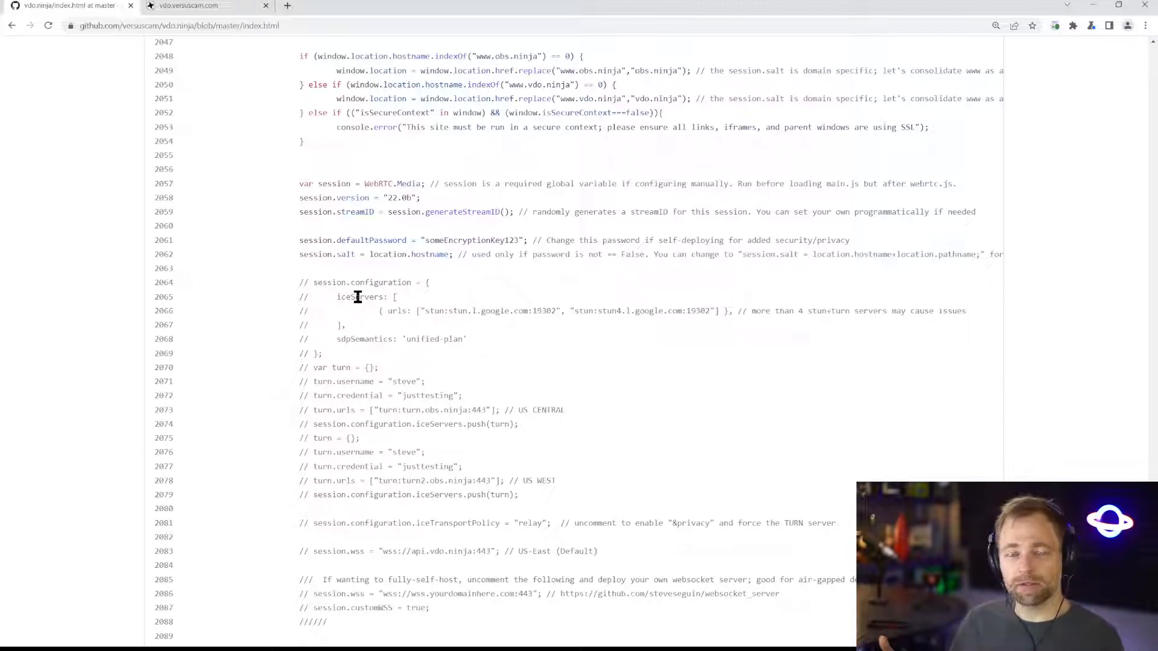
Examine the session.defaultPassword line in index.html, highlighting its default password value.
double_click(465, 241)
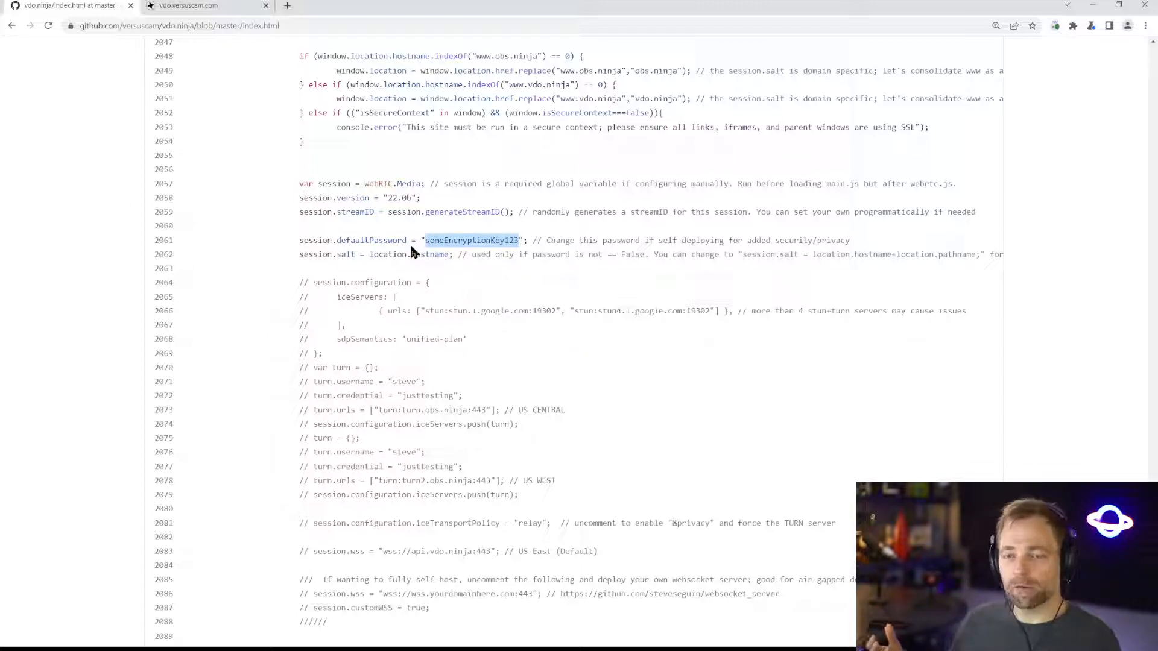
click(456, 250)
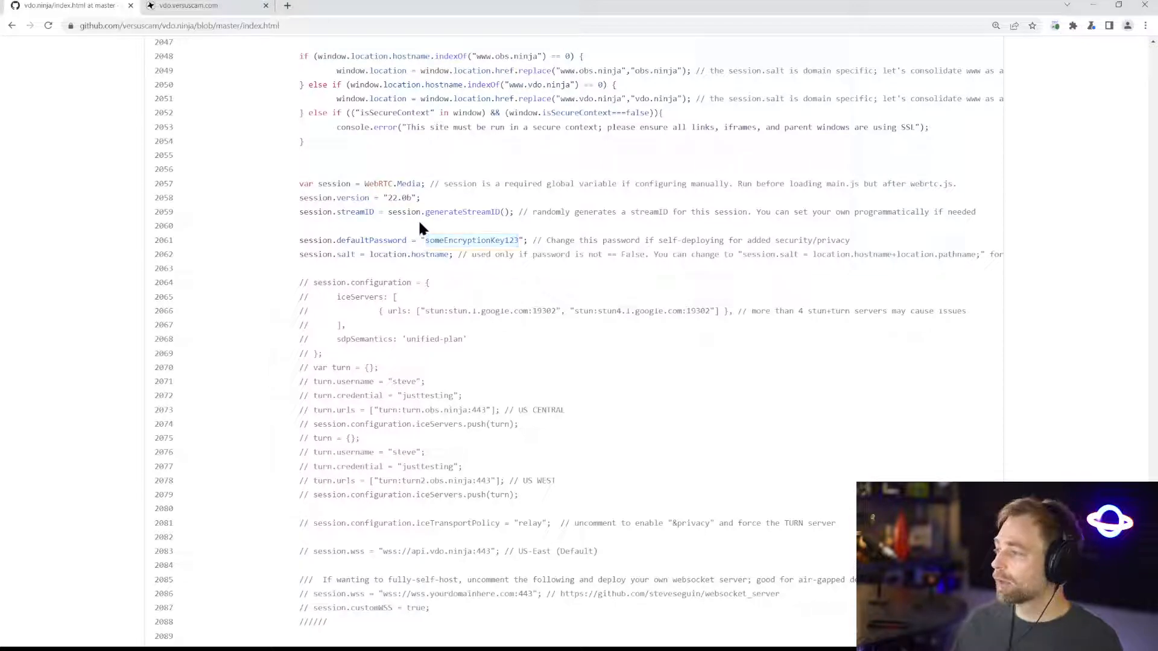
double_click(435, 242)
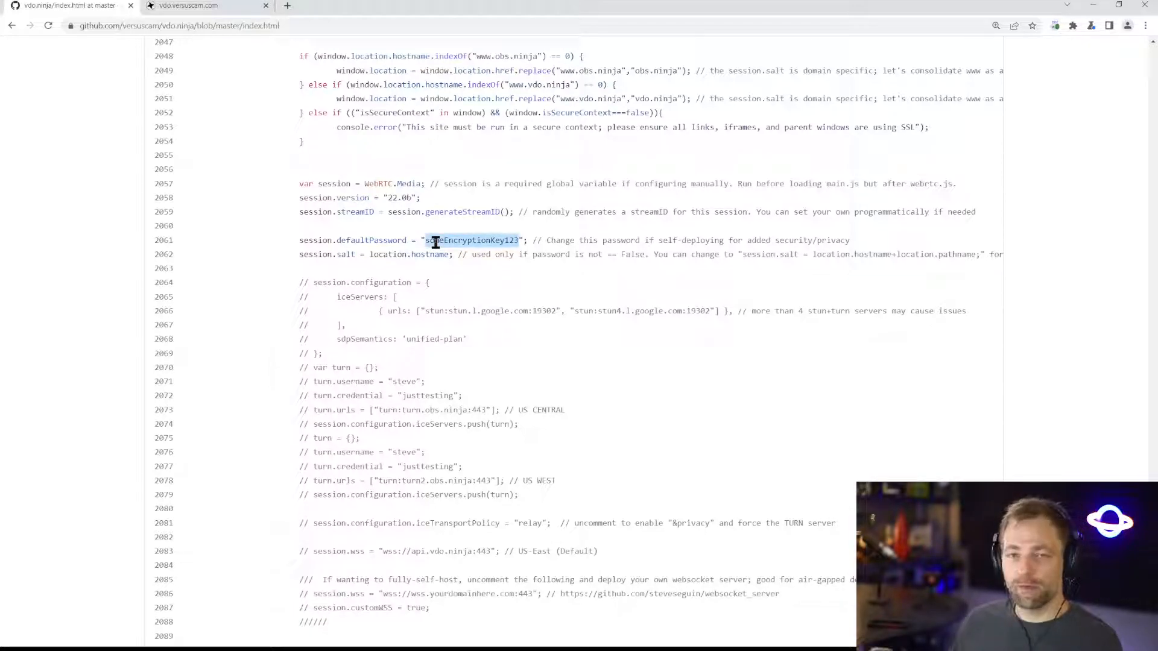
click(379, 217)
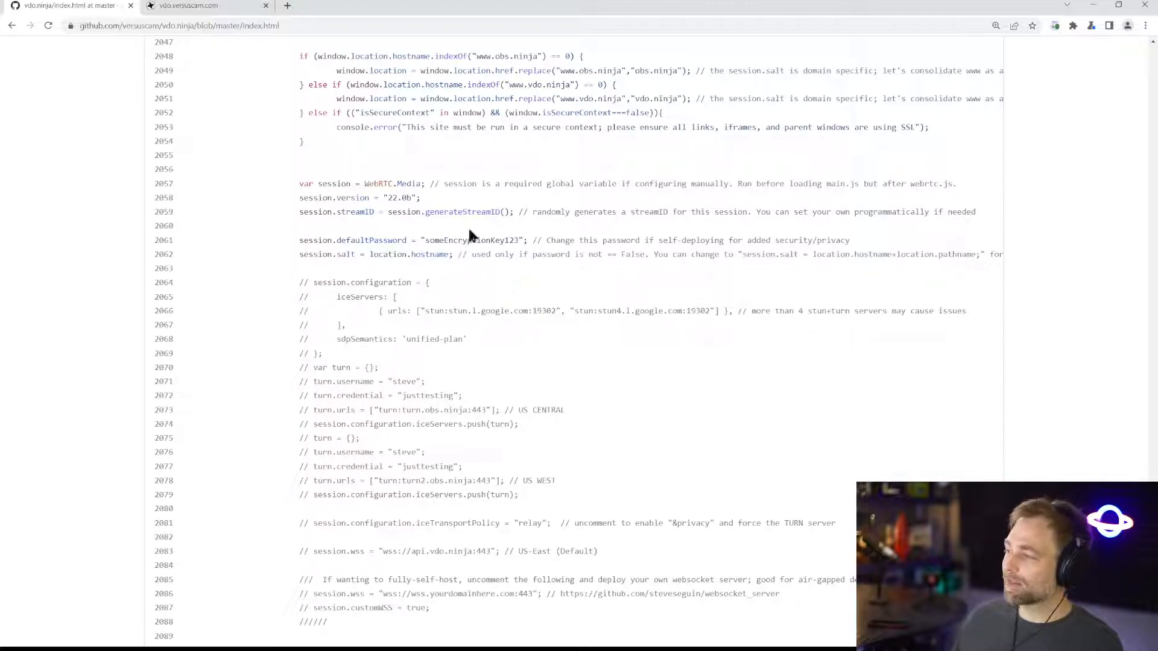
double_click(449, 241)
scroll(447, 231, down, 1)
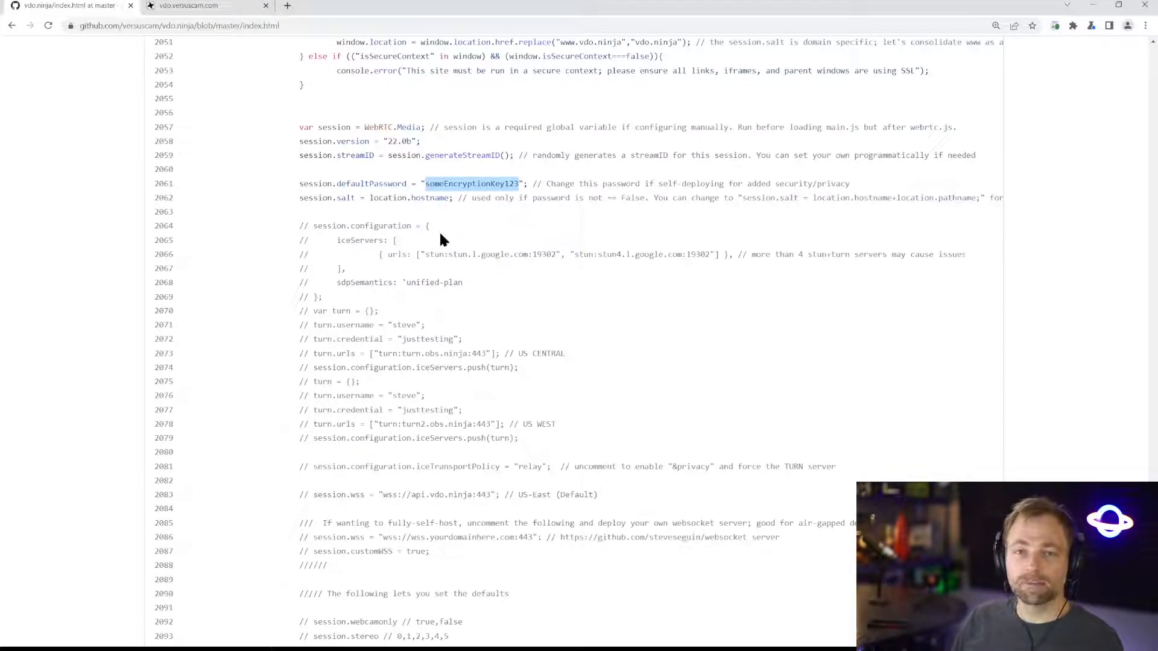
click(482, 231)
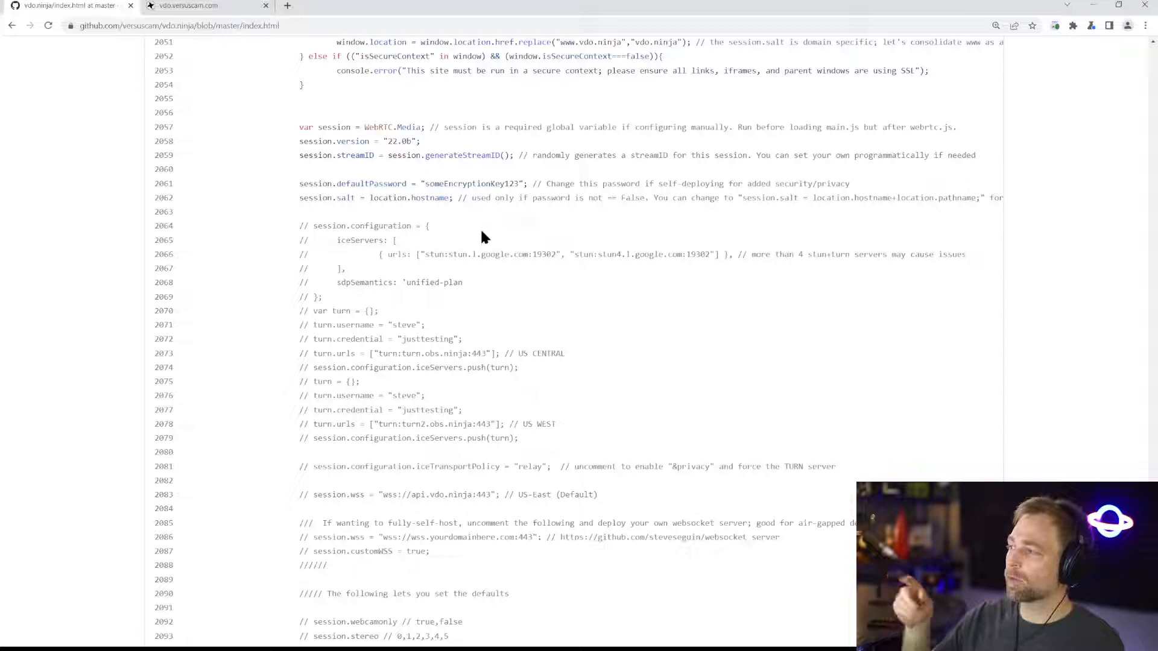
double_click(452, 184)
click(463, 215)
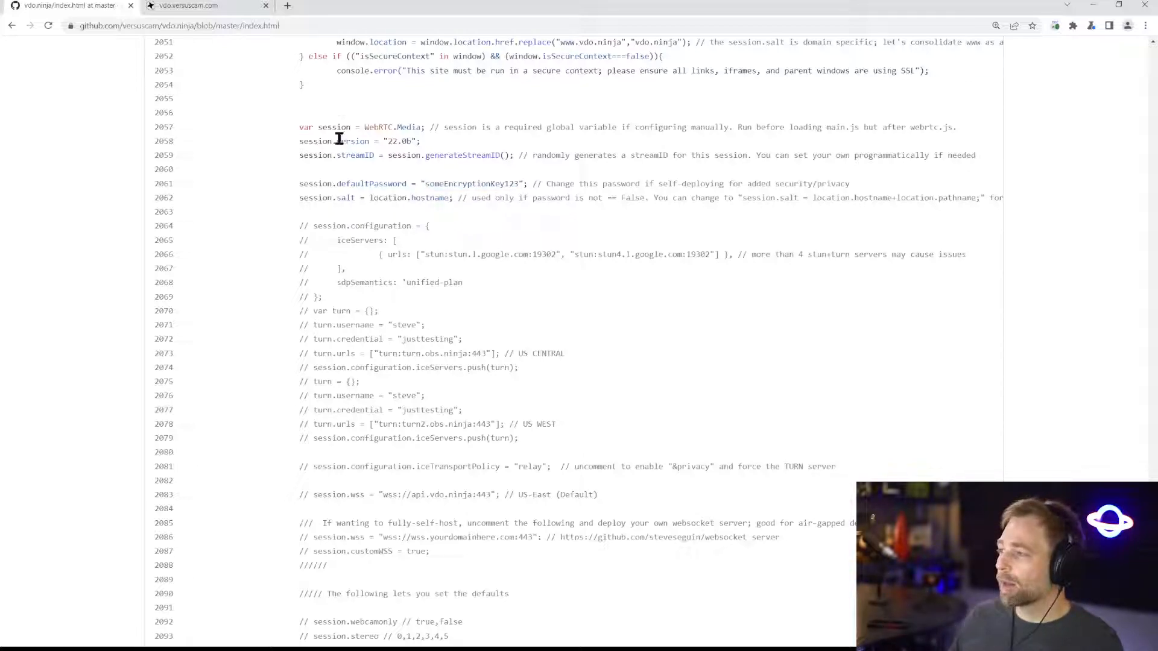
Highlight the commented-out session.configuration and TURN server block on lines 2064 to 2079 of index.html.
scroll(471, 155, down, 1)
scroll(384, 92, down, 1)
scroll(319, 139, up, 1)
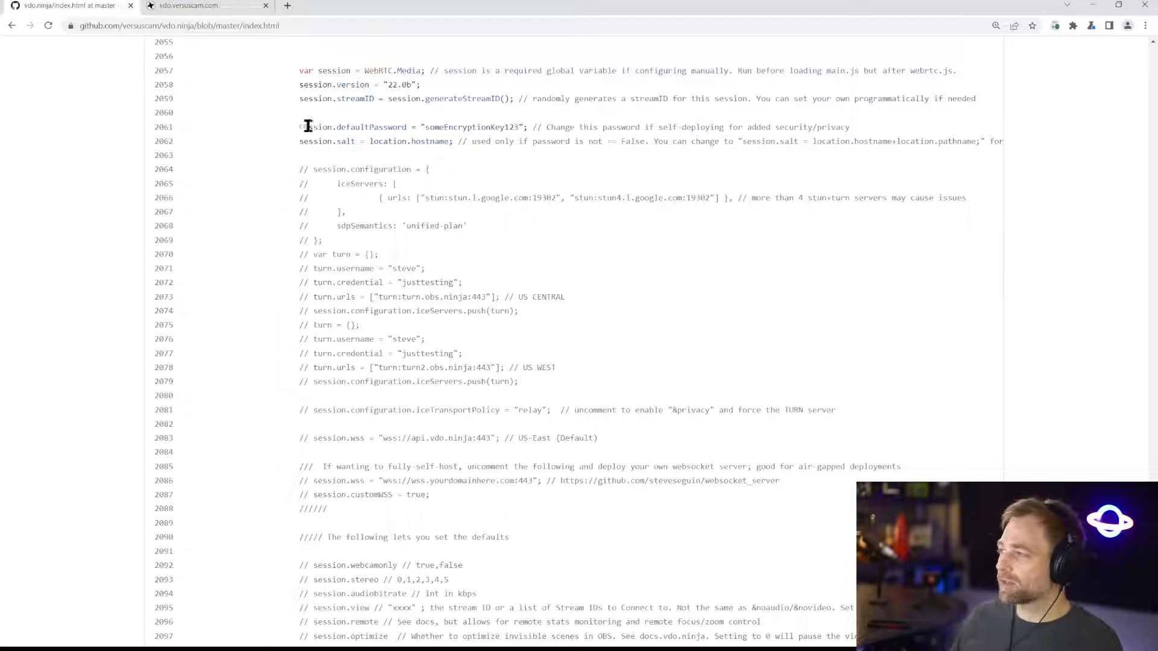
drag(285, 168, 532, 386)
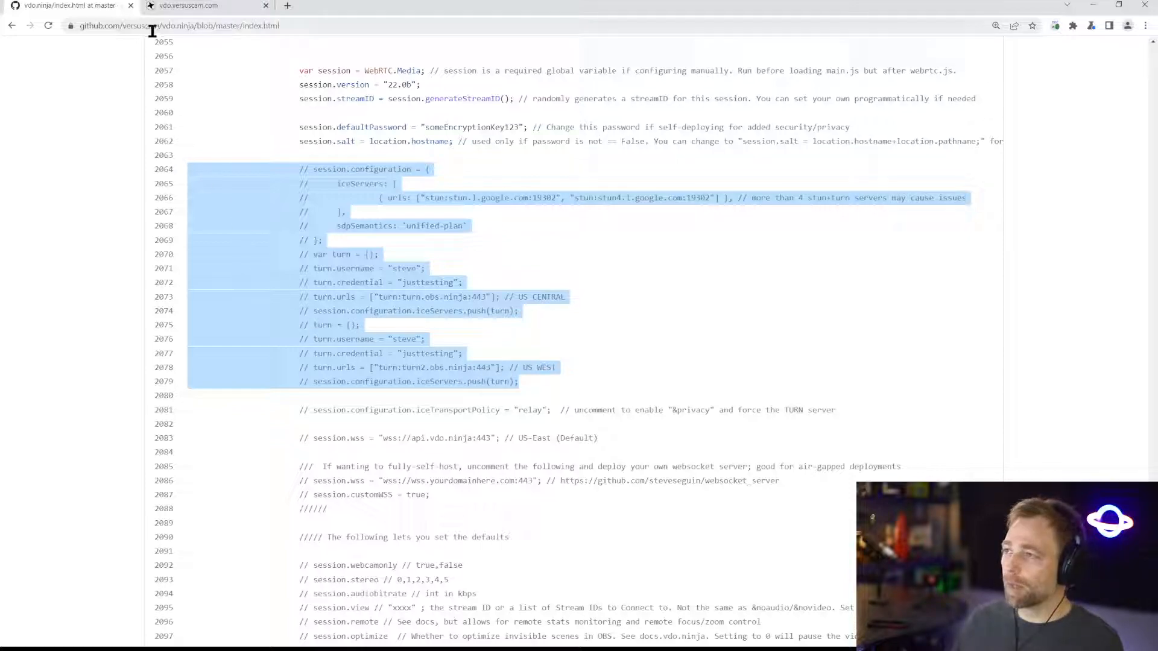
Review the complete commented-out session.configuration and TURN block on lines 2064 to 2079 of index.html, reselecting it as a whole.
click(590, 347)
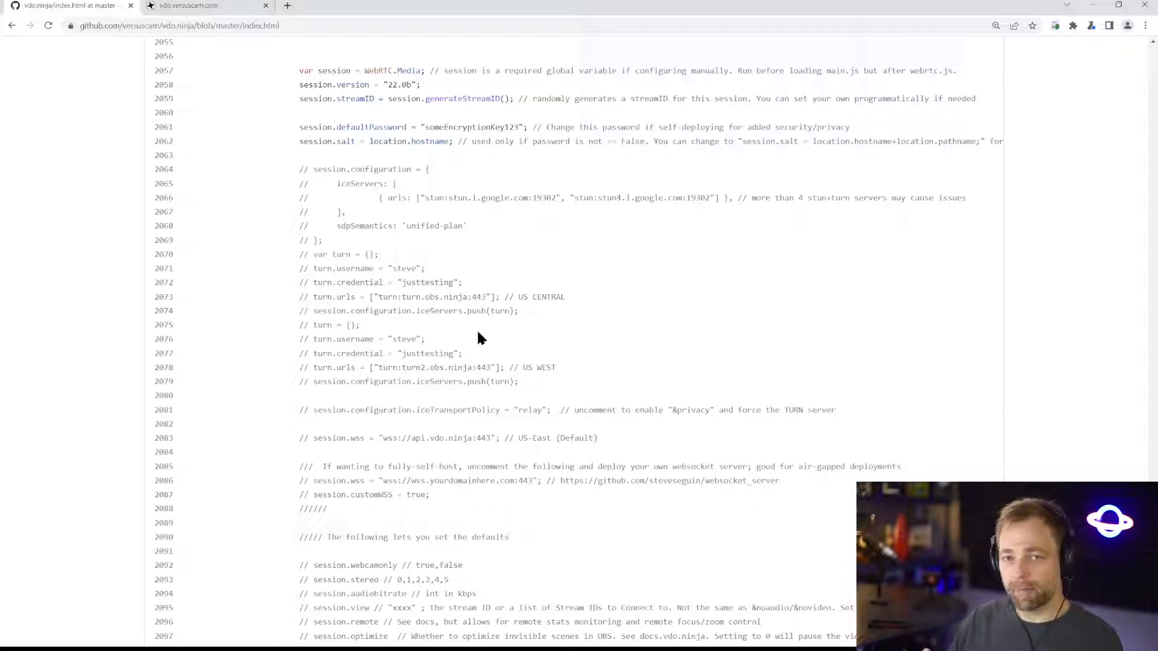
drag(305, 171, 590, 384)
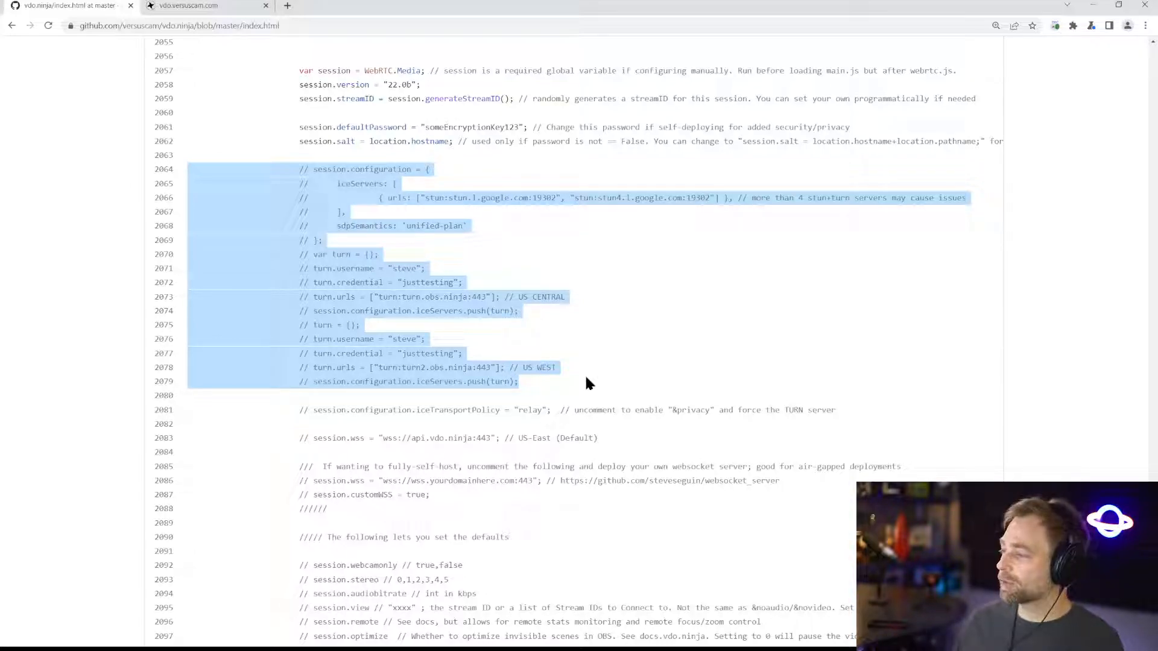
click(586, 379)
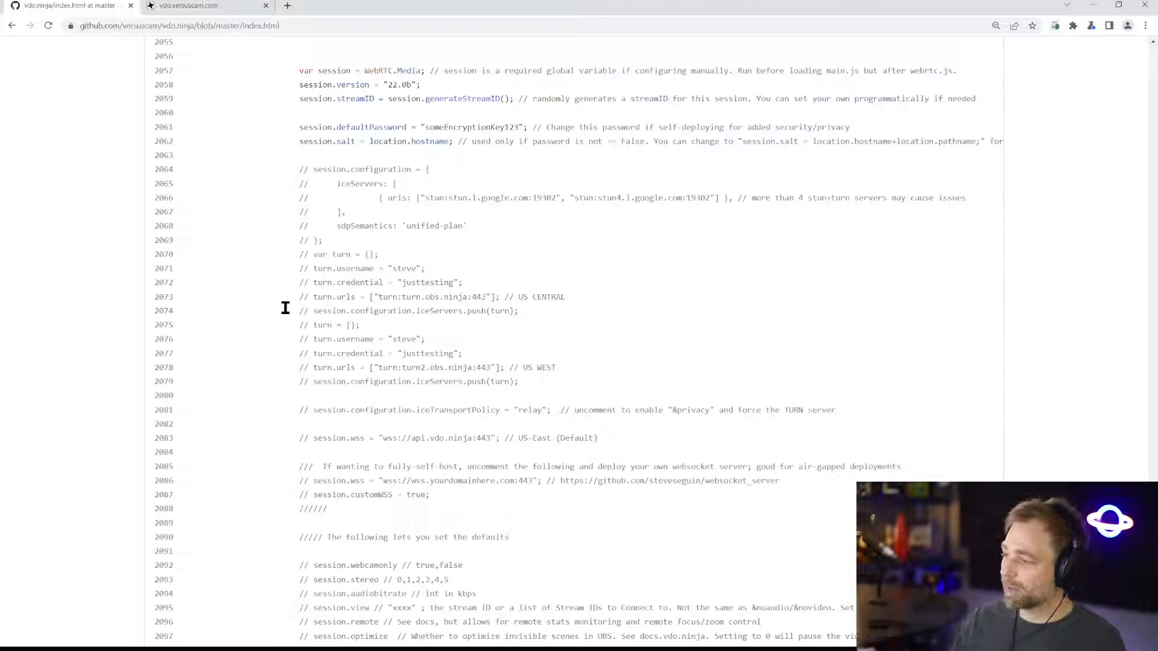
scroll(253, 283, down, 1)
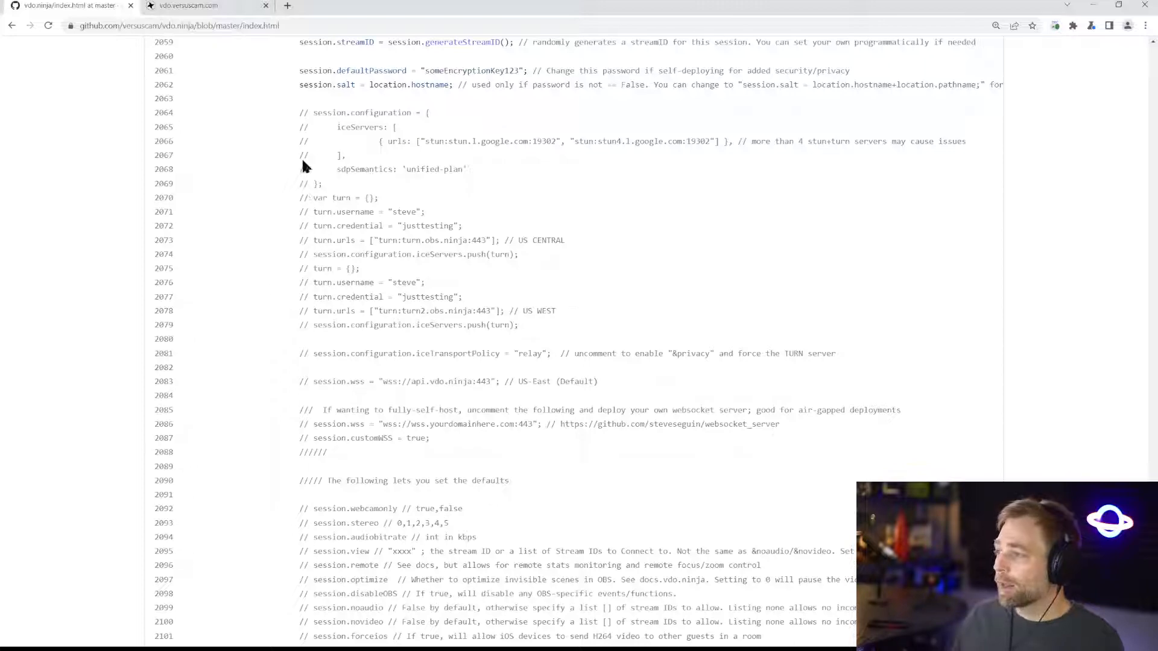
drag(302, 114, 588, 329)
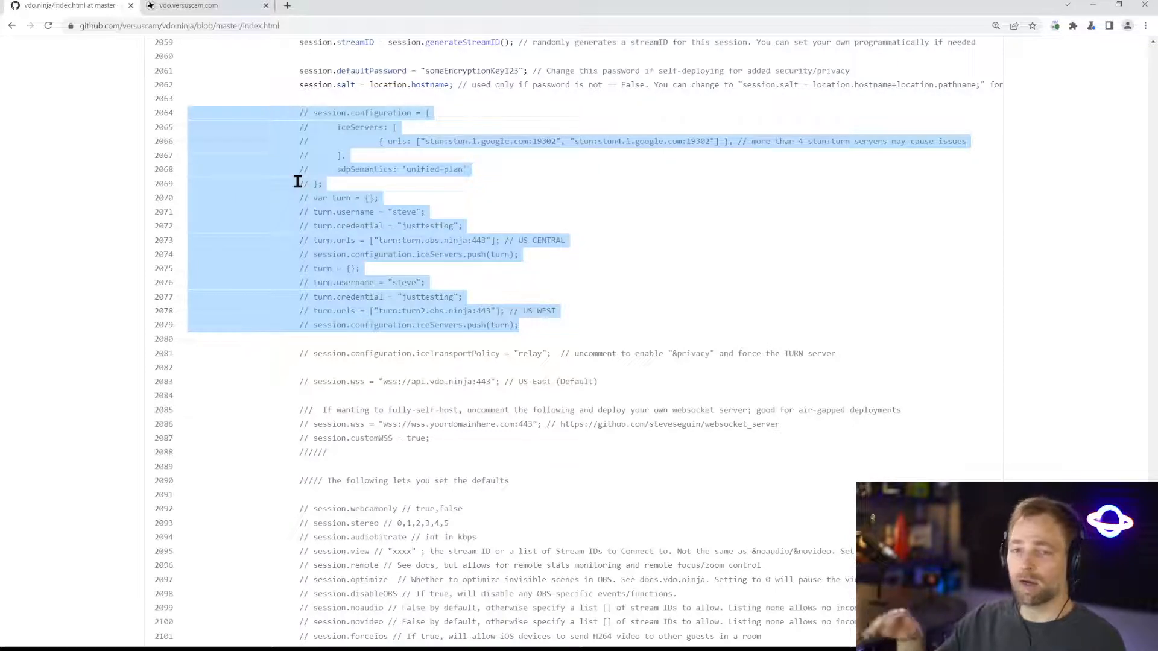
click(310, 209)
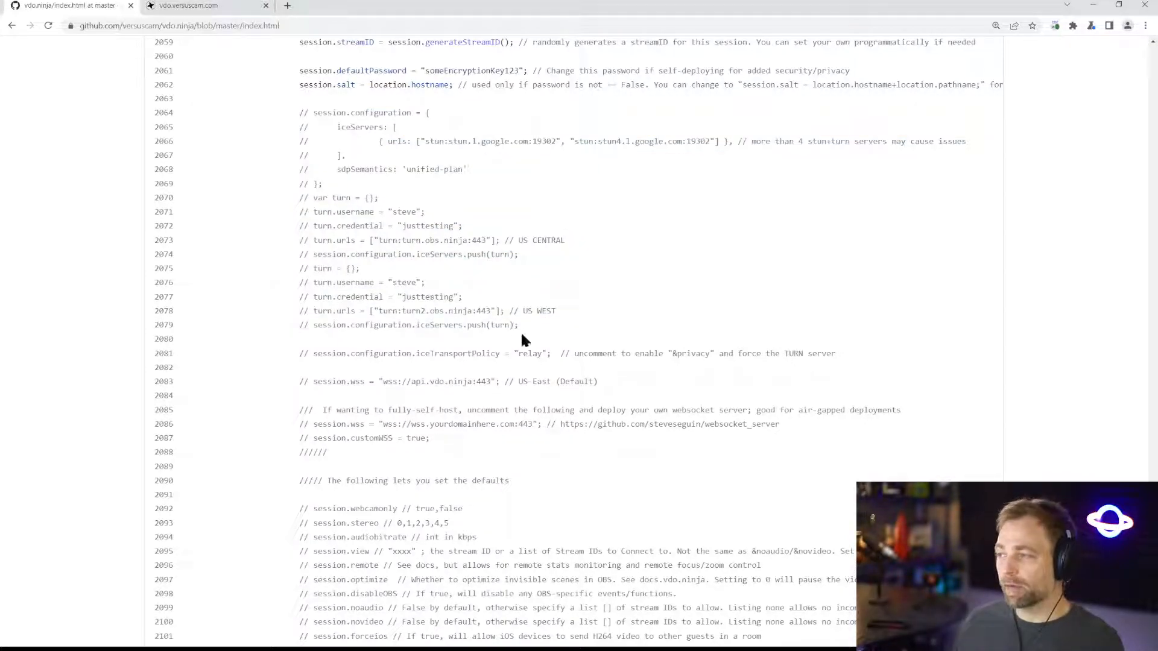
Examine the TURN entries and the iceServers configuration separately, highlighting the first Google STUN server address on line 2066.
drag(313, 198, 561, 329)
drag(308, 107, 354, 188)
click(356, 181)
drag(444, 143, 558, 141)
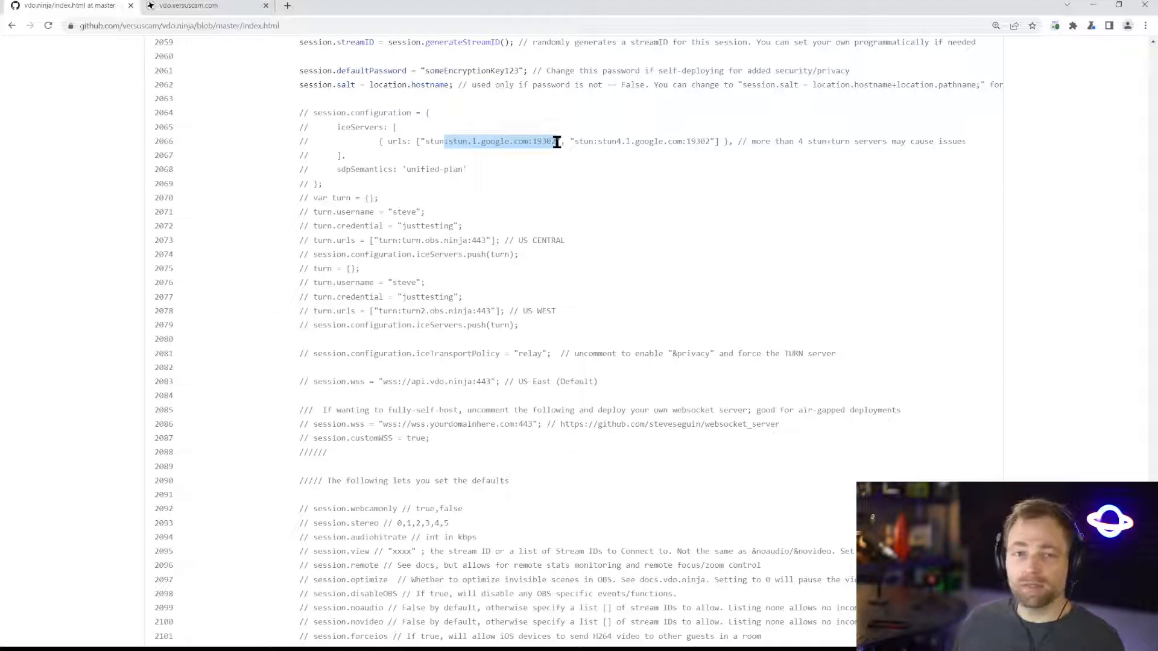
click(516, 138)
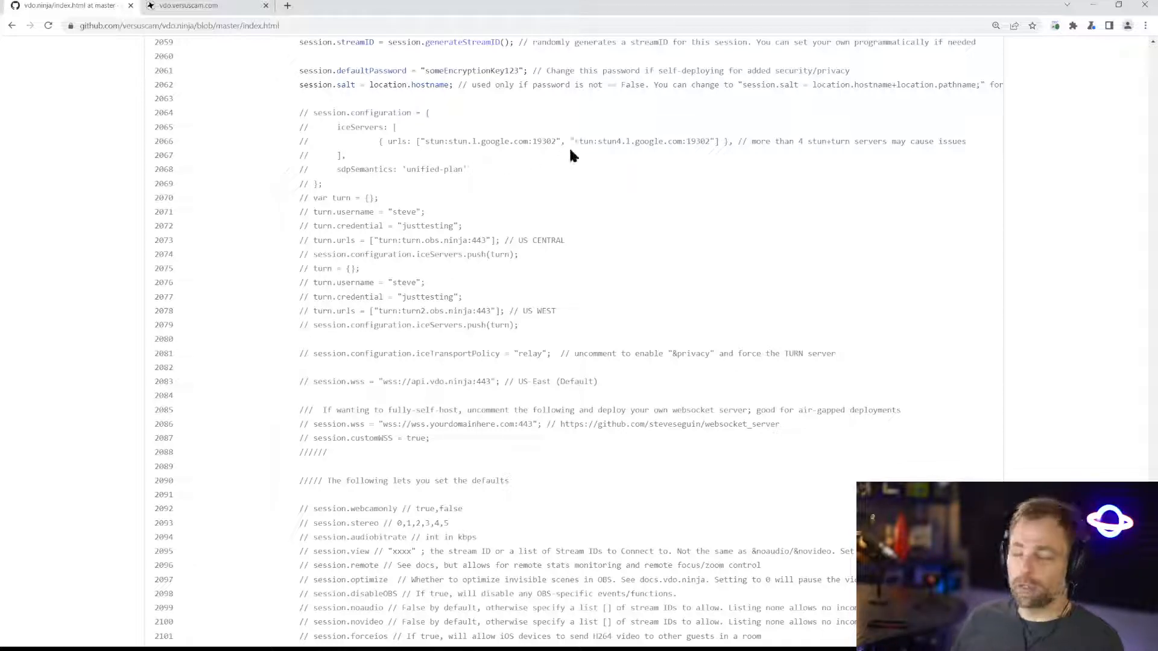
Highlight the commented-out session.configuration.iceTransportPolicy = "relay" setting on line 2081.
scroll(489, 362, down, 2)
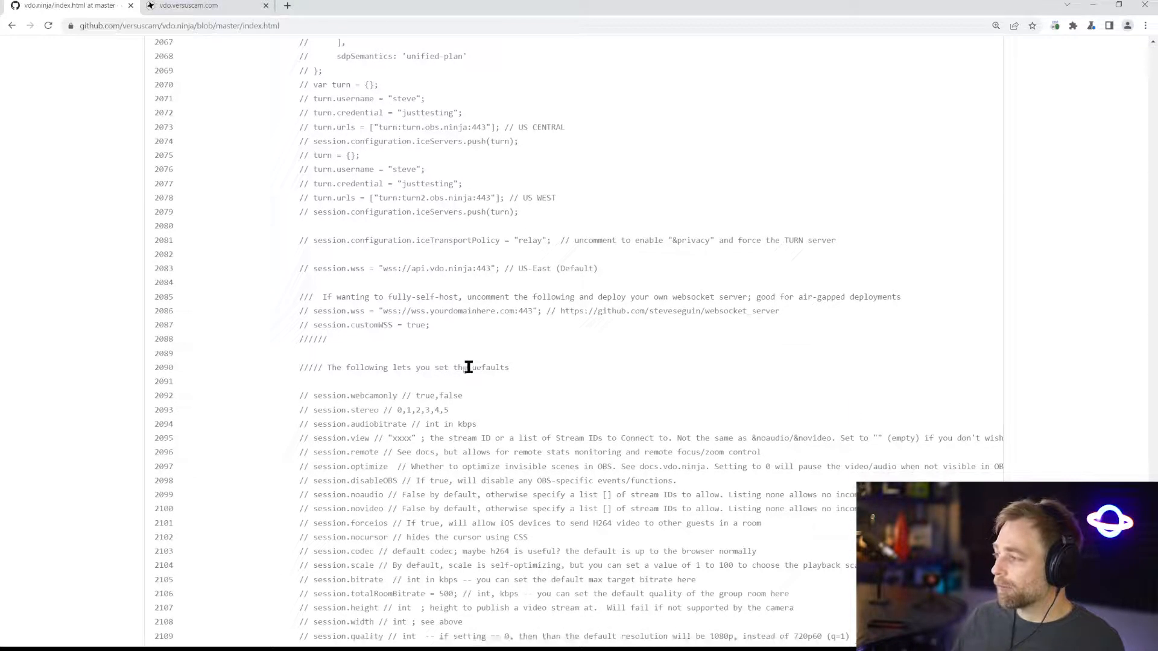
scroll(501, 348, down, 1)
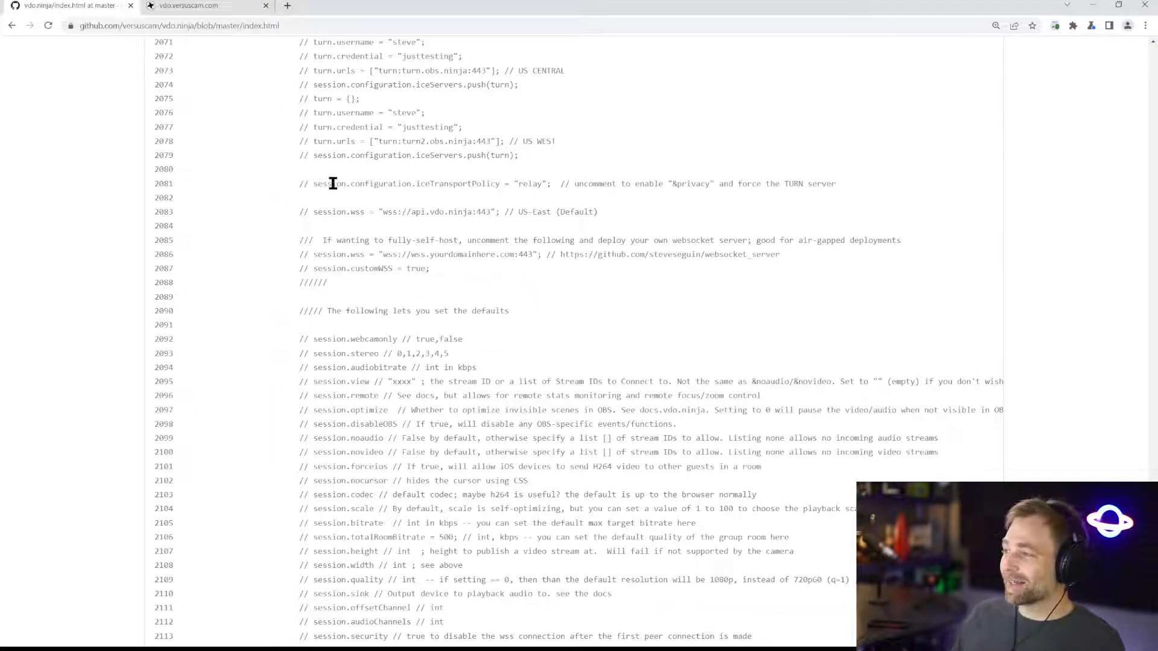
drag(314, 183, 551, 183)
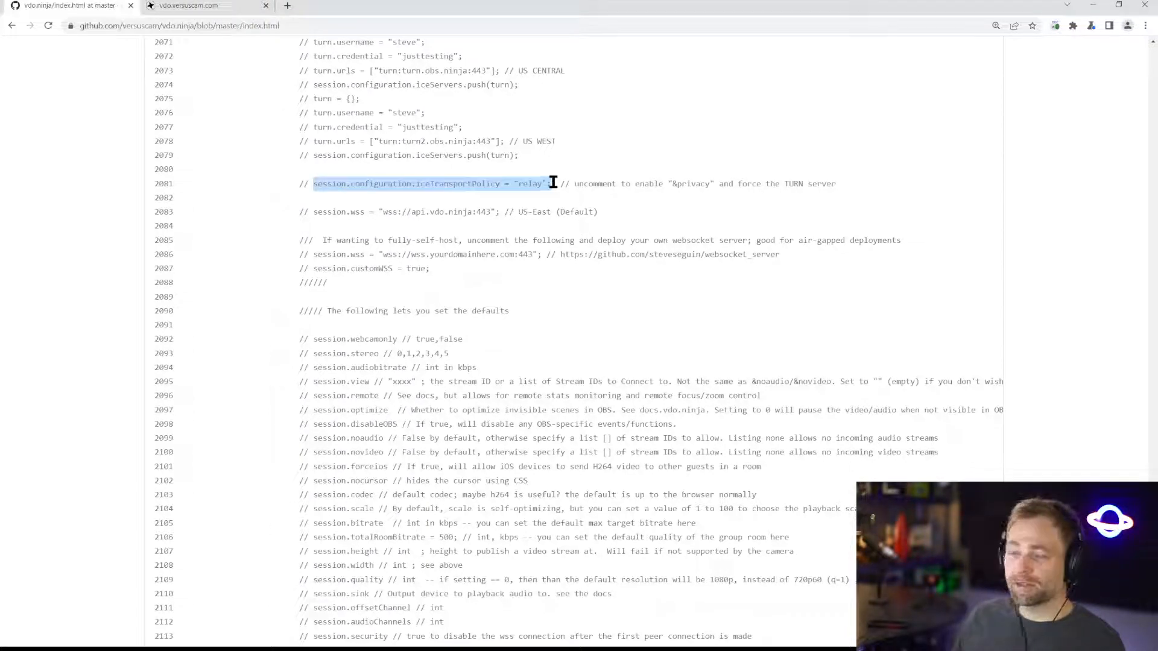
click(601, 188)
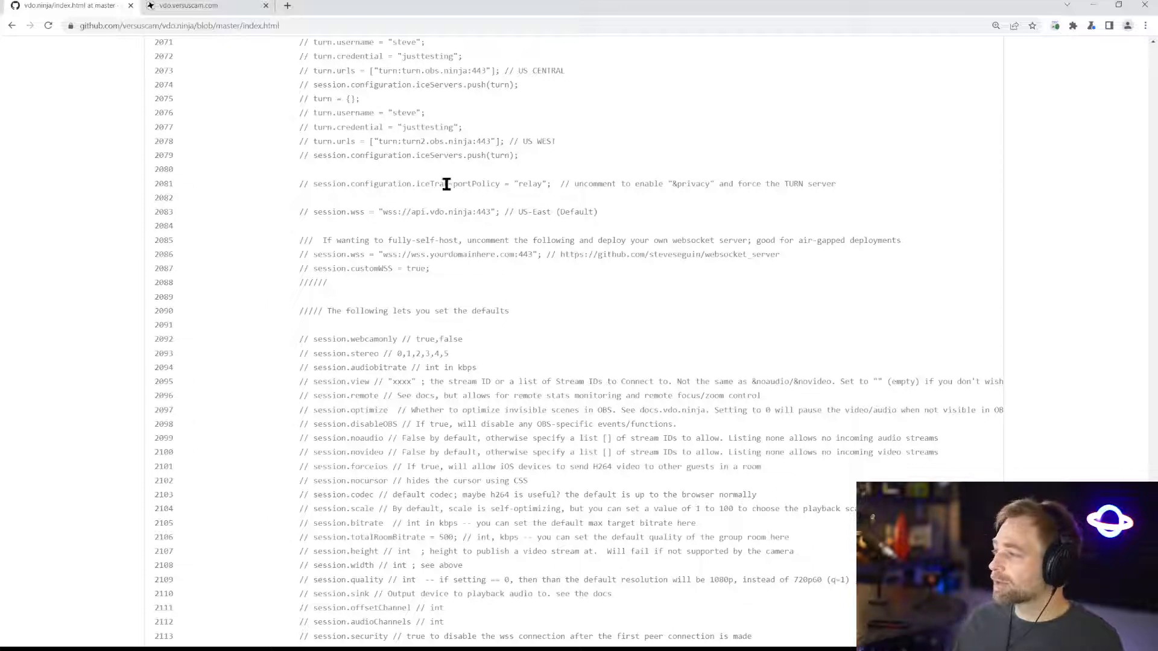
Compare the TURN server entries starting on line 2070 with the iceTransportPolicy setting by highlighting each in turn.
scroll(354, 150, up, 2)
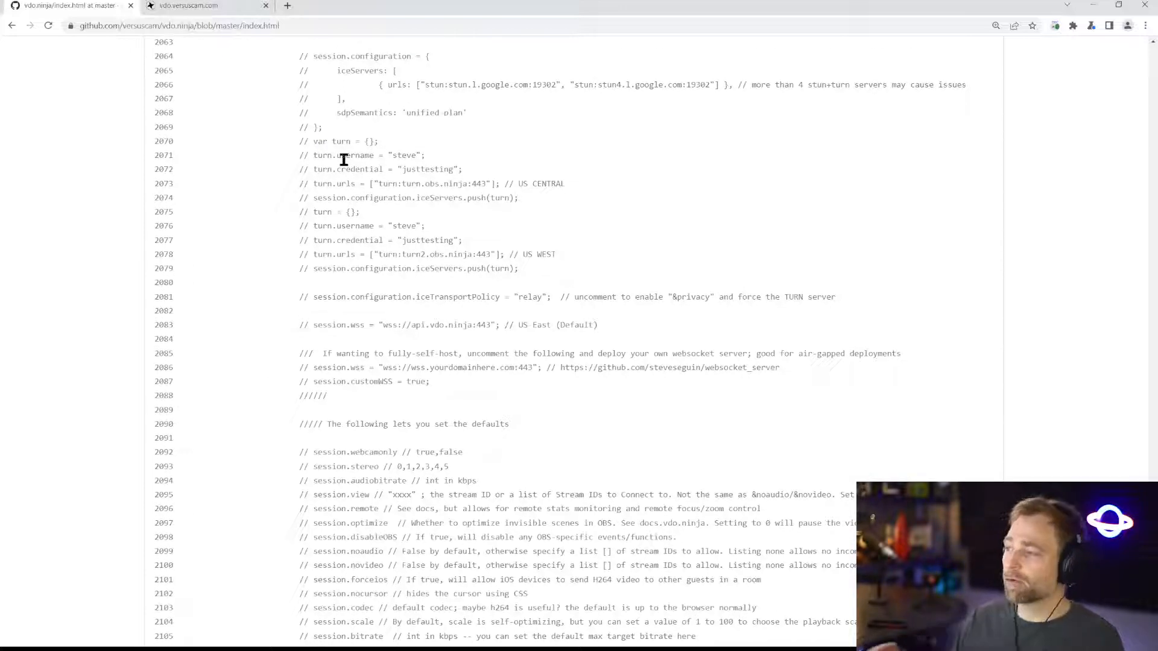
drag(303, 141, 363, 265)
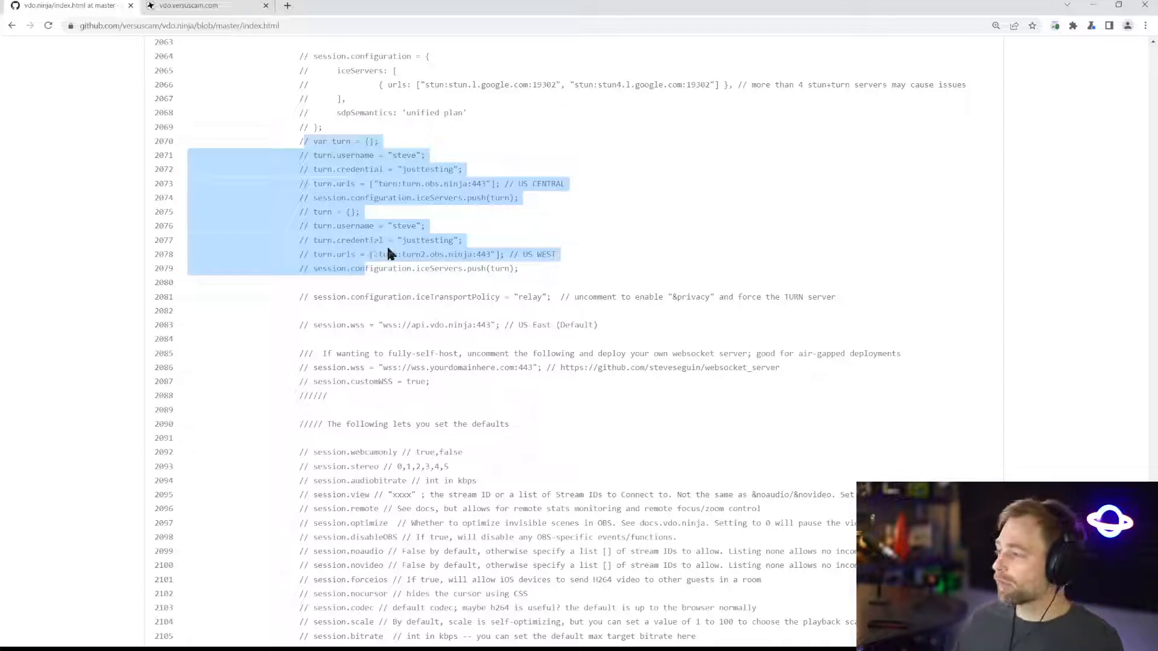
click(377, 289)
drag(327, 297, 519, 296)
click(550, 300)
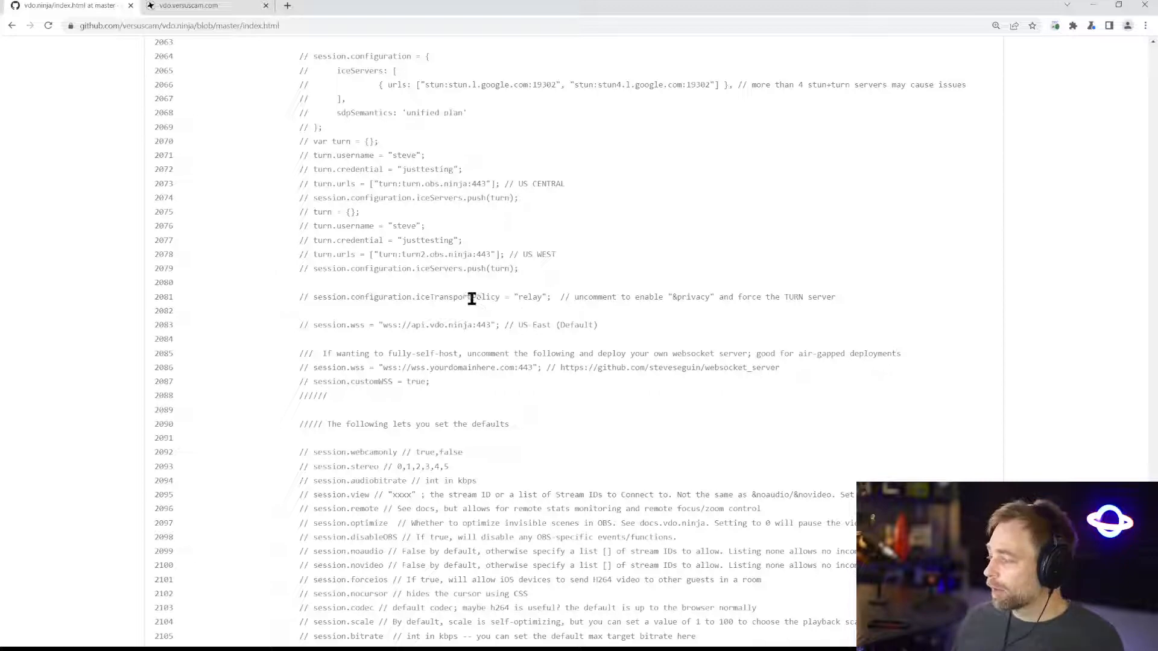
Highlight the commented-out session.wss line that points to the US-East websocket server on line 2083.
scroll(464, 298, down, 1)
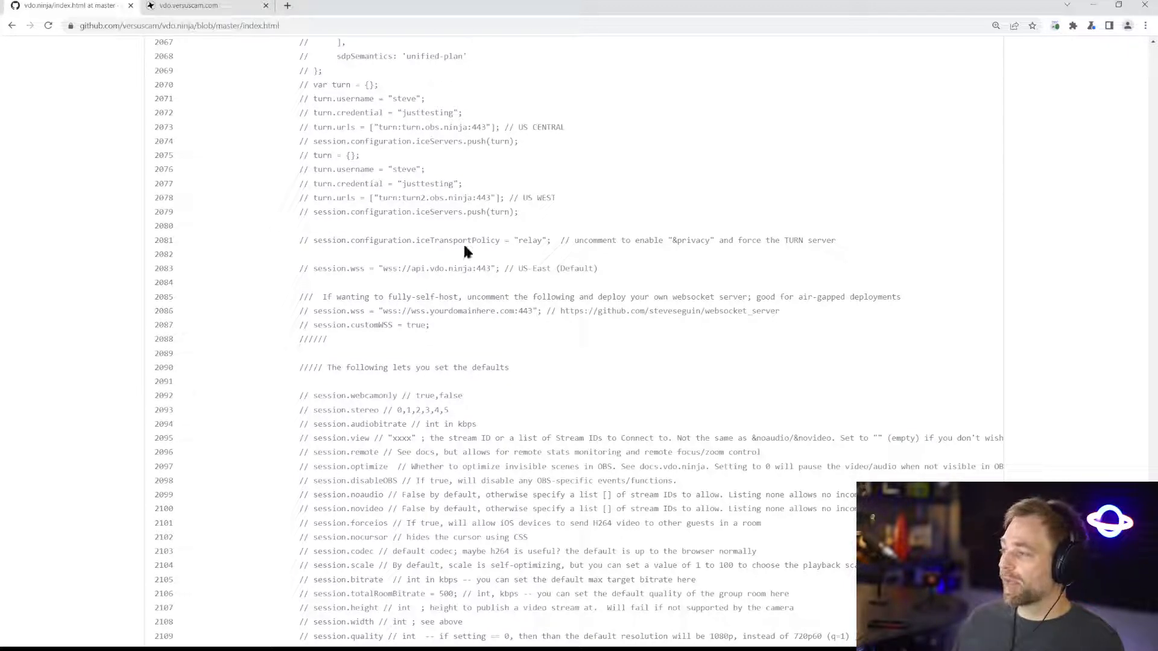
scroll(386, 309, down, 1)
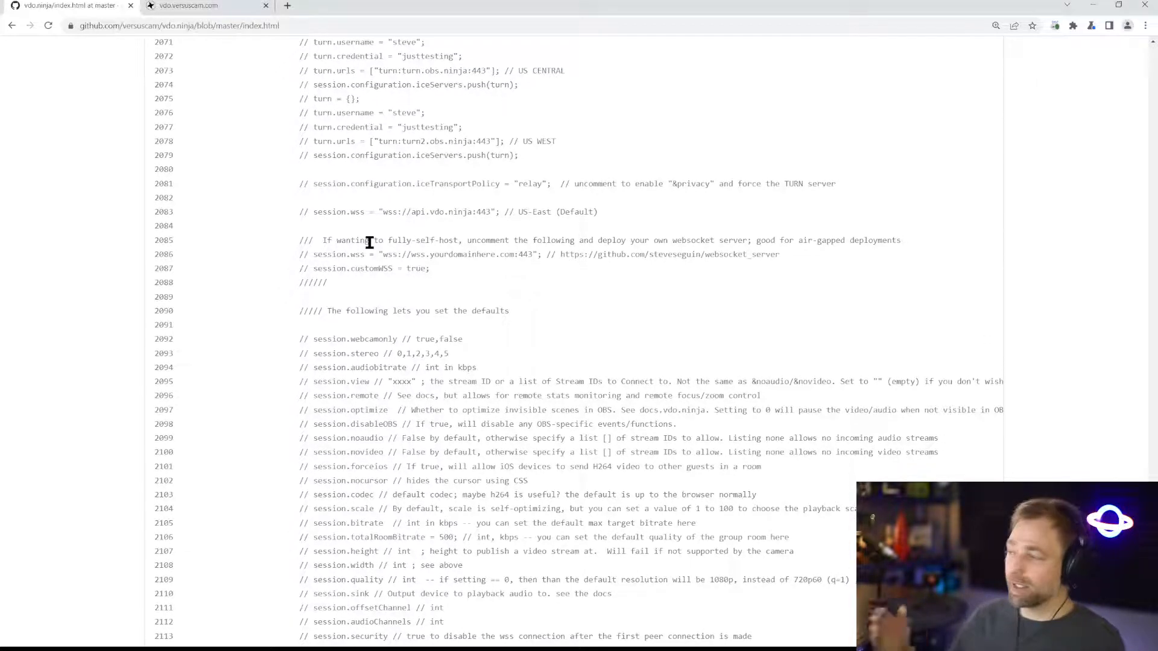
drag(309, 212, 623, 217)
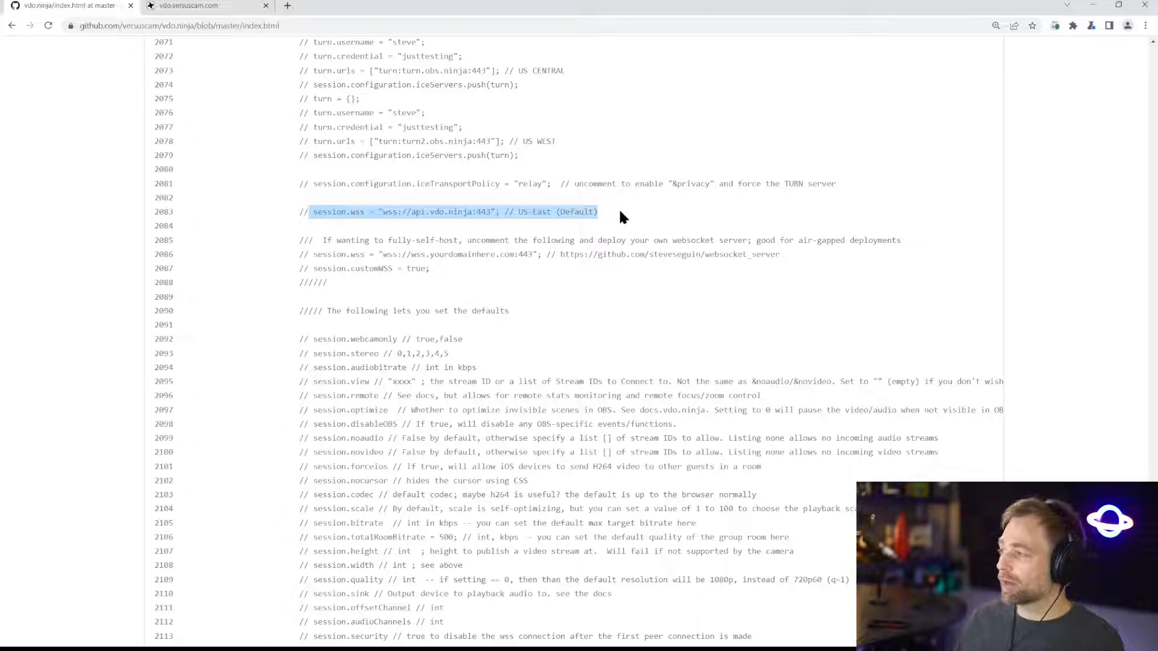
click(615, 218)
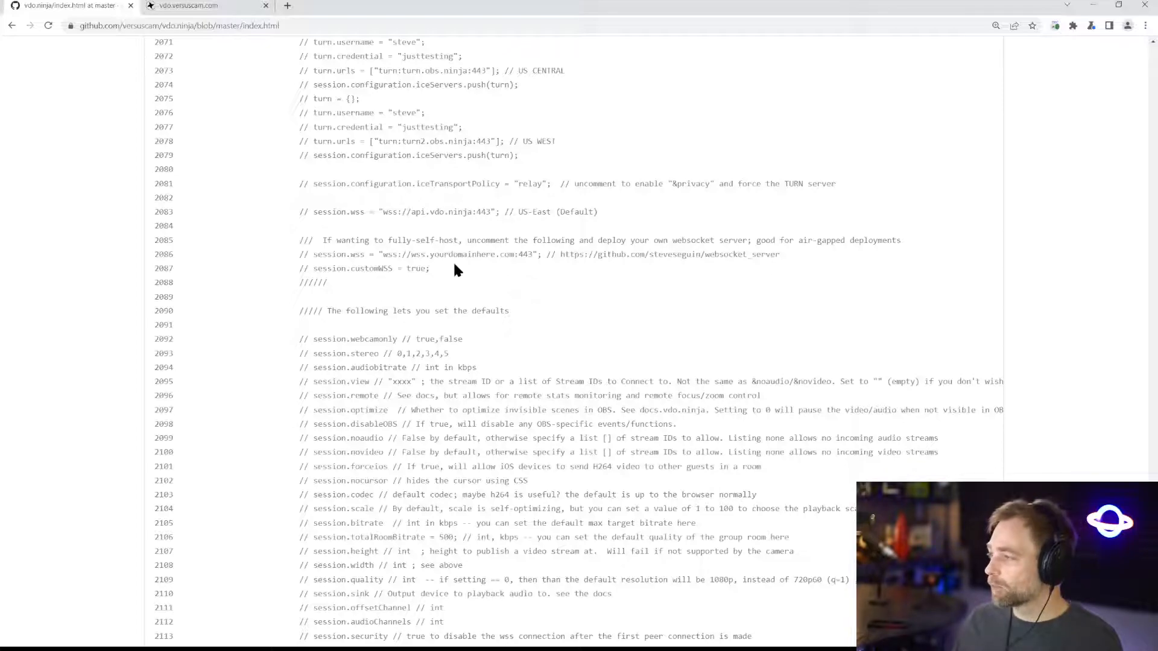
Examine the list of commented-out session defaults on lines 2092 to 2124, highlighting it from session.webcamonly to session.defaultBackgroundImages.
scroll(506, 271, down, 3)
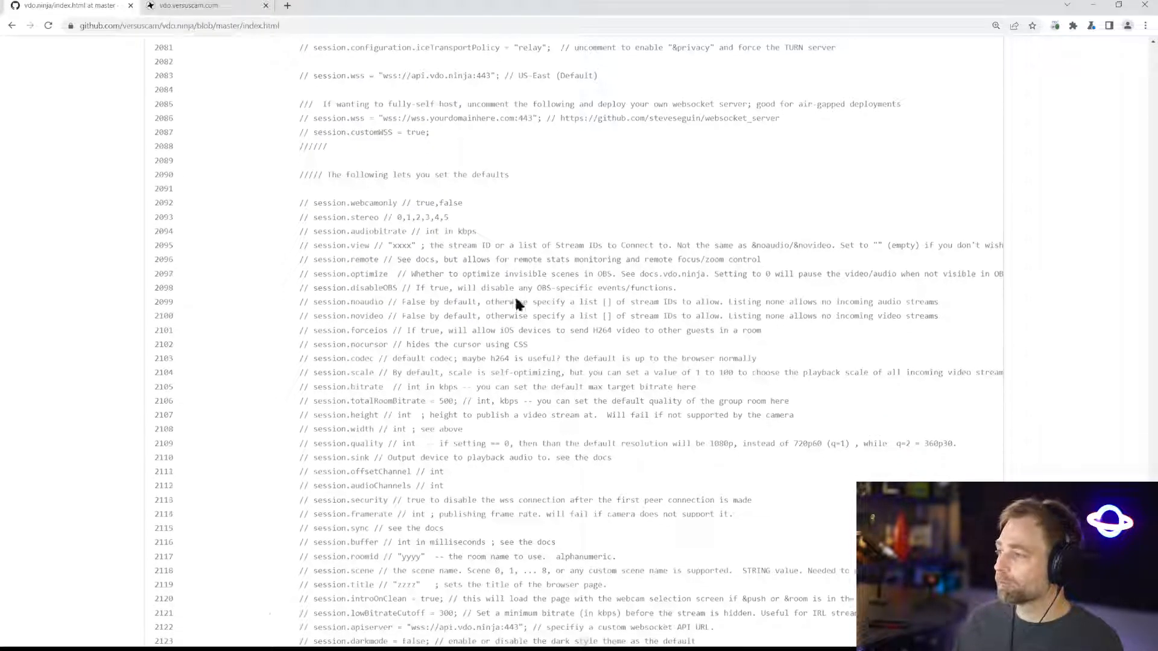
scroll(558, 314, down, 2)
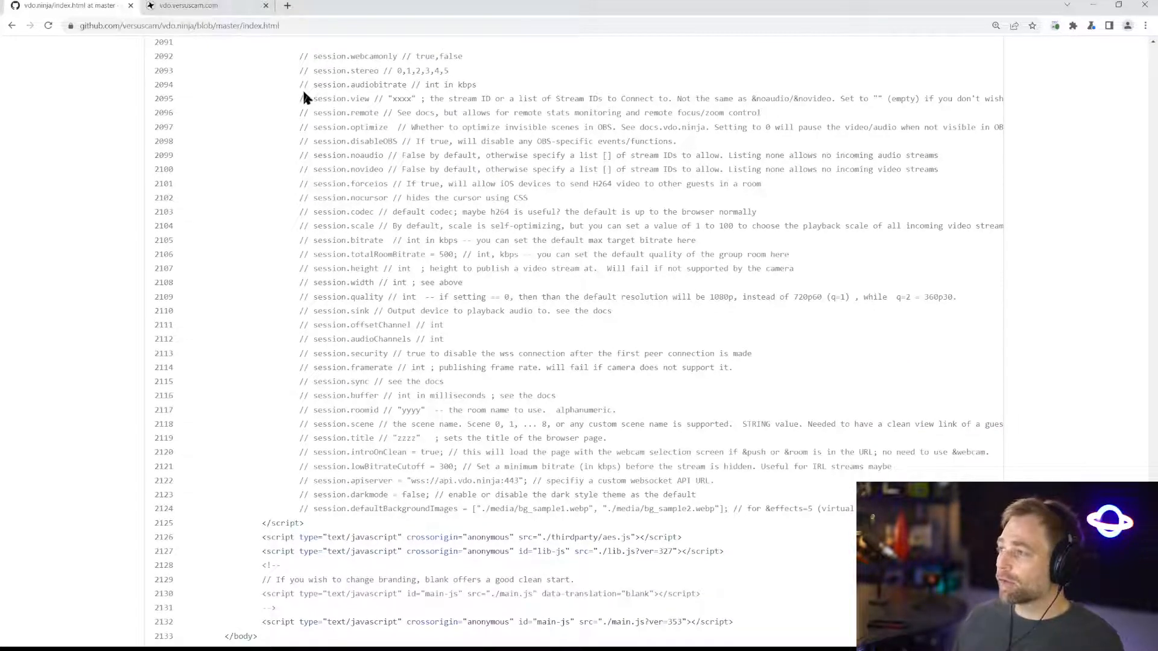
scroll(313, 133, up, 1)
drag(302, 113, 532, 561)
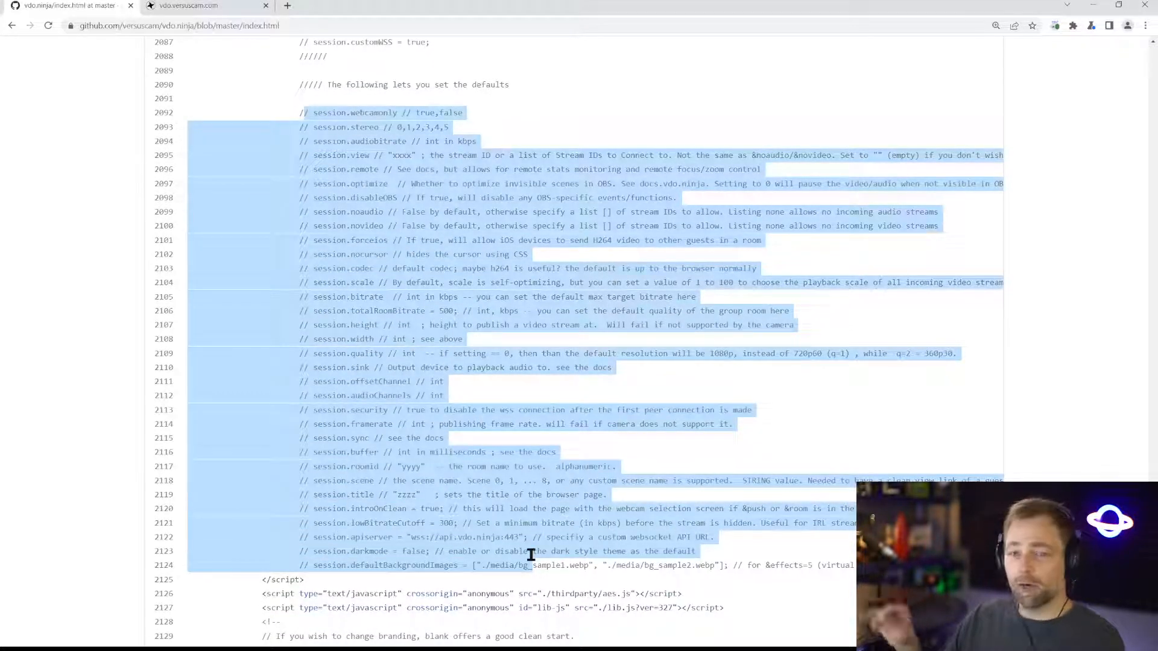
click(499, 522)
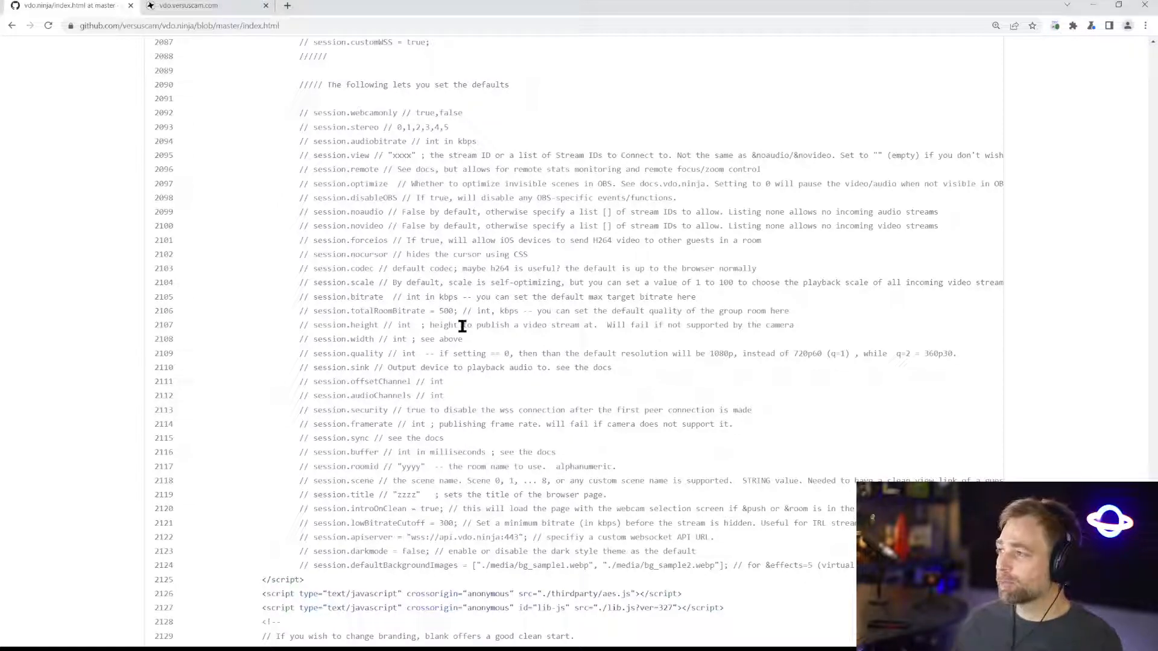
Examine the session.stereo default on line 2093, highlighting its name, the option value 1 and the full setting.
drag(314, 128, 378, 129)
double_click(365, 129)
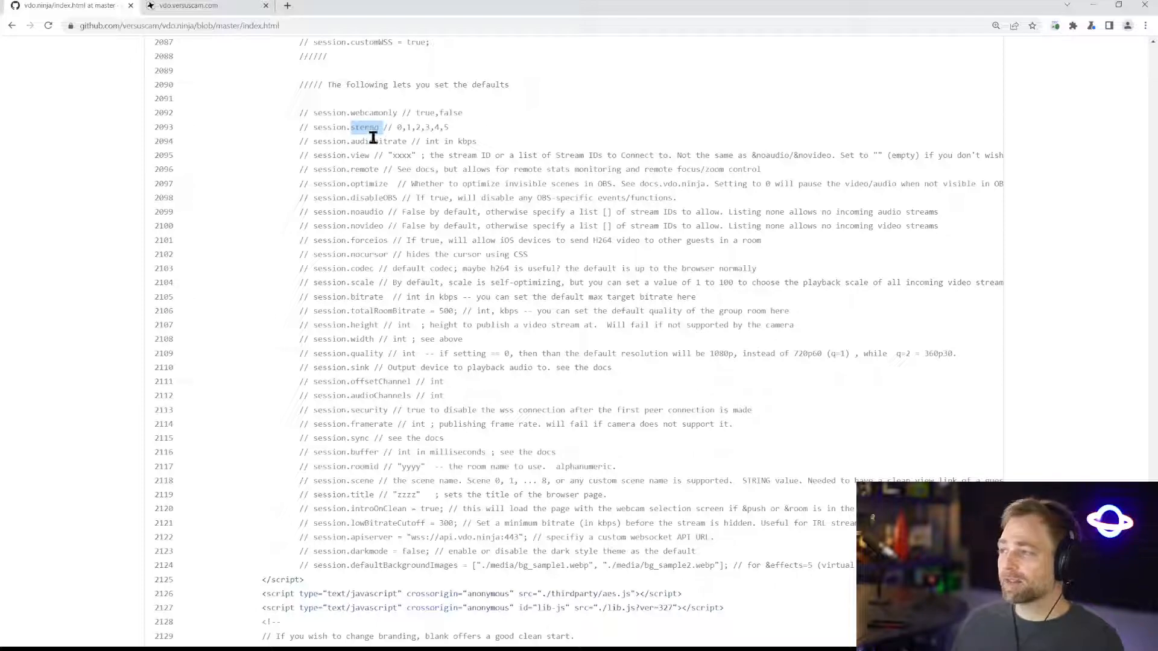
drag(407, 127, 412, 128)
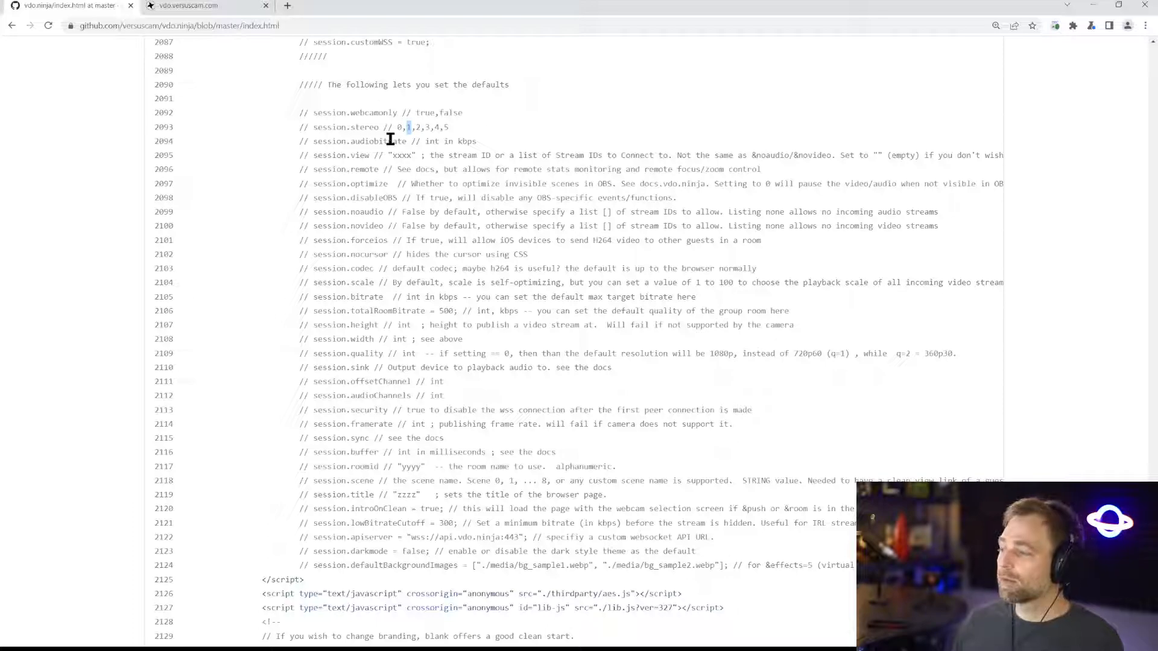
double_click(362, 128)
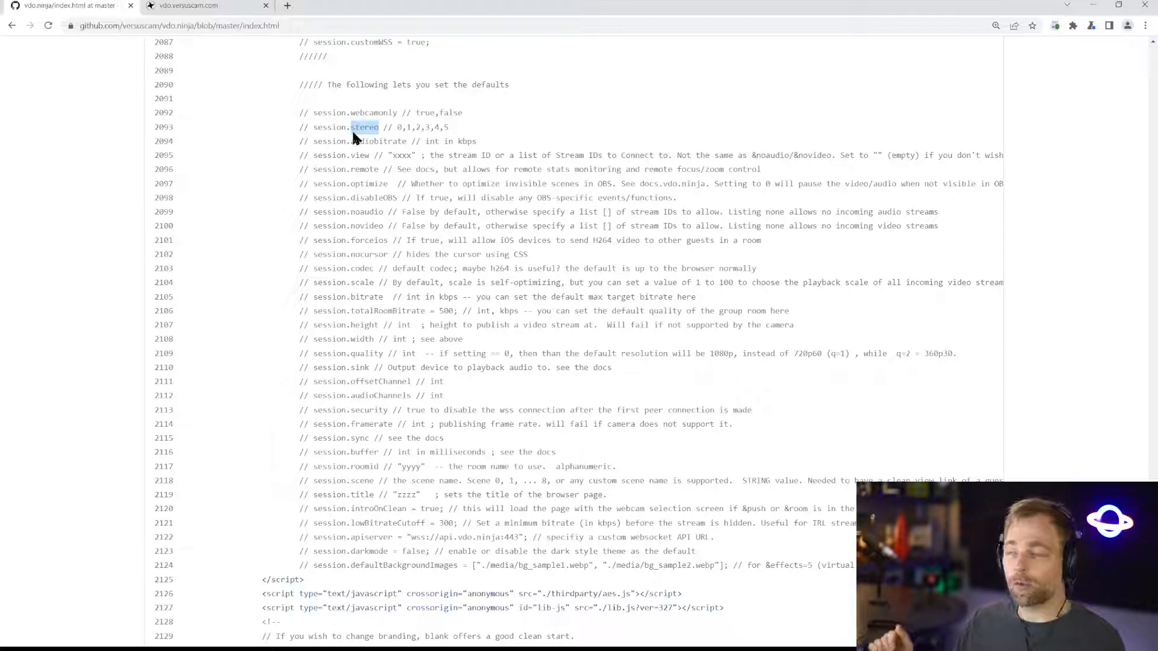
drag(309, 129, 437, 128)
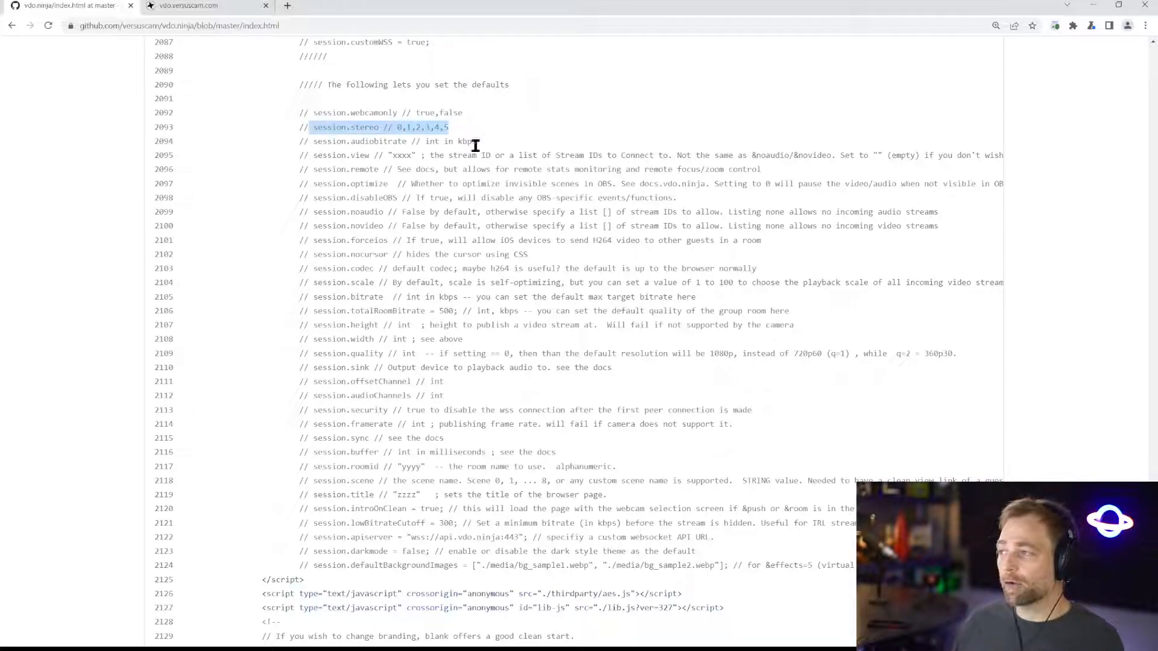
Review the session.audiobitrate and session.quality defaults in the settings list.
double_click(370, 142)
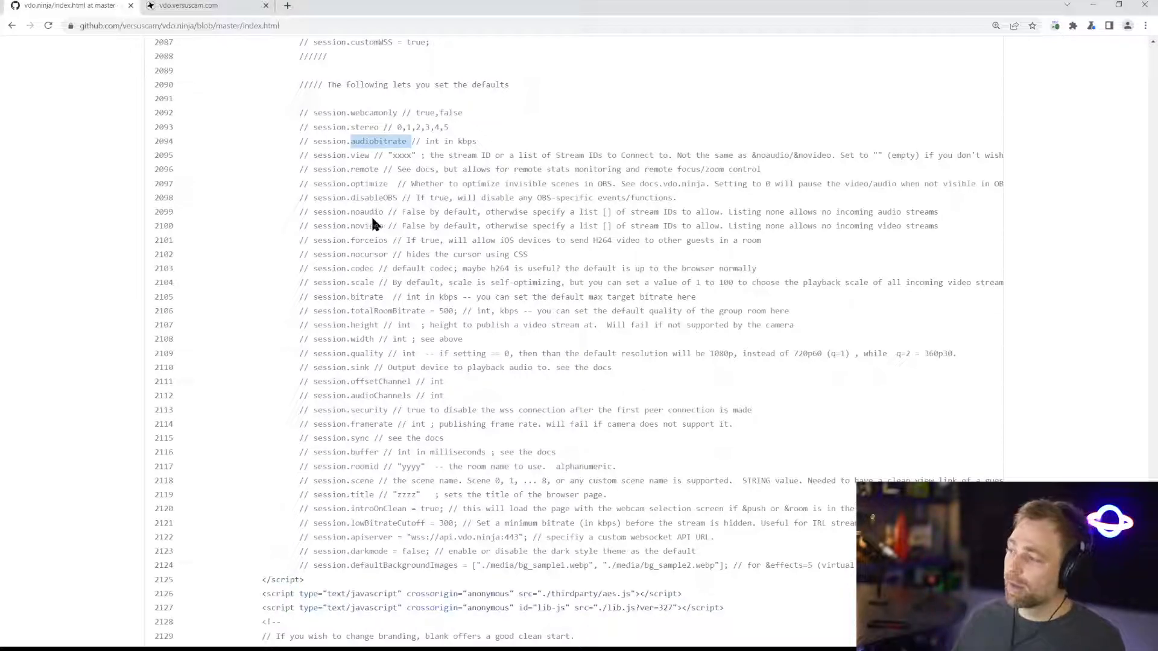
scroll(413, 220, down, 1)
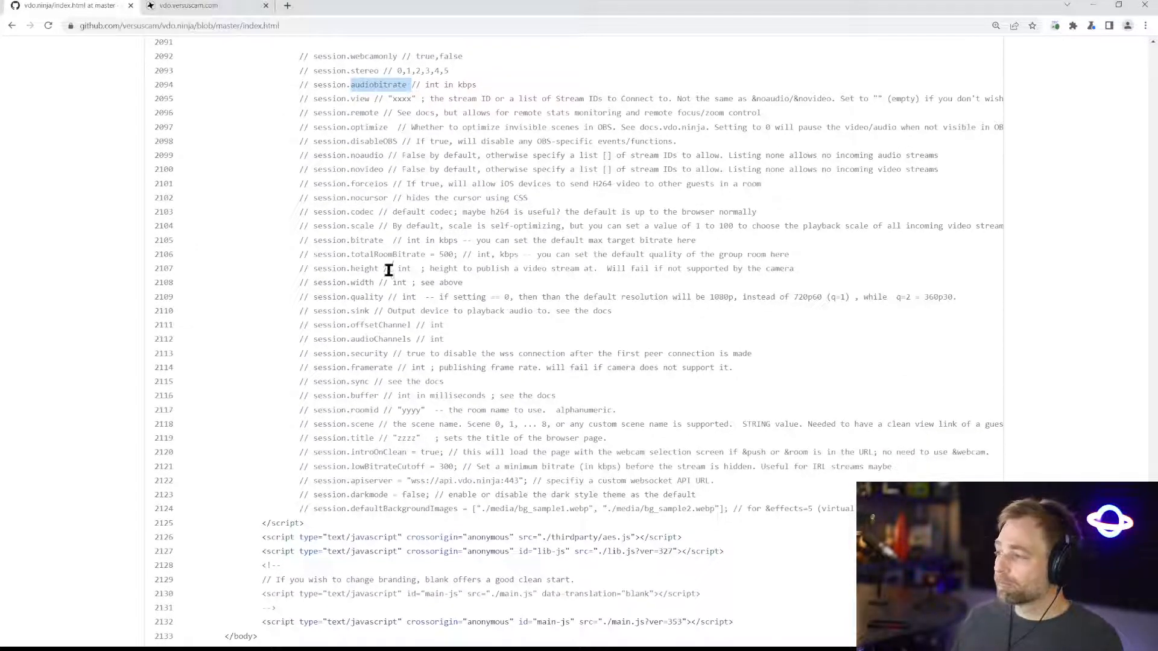
double_click(362, 297)
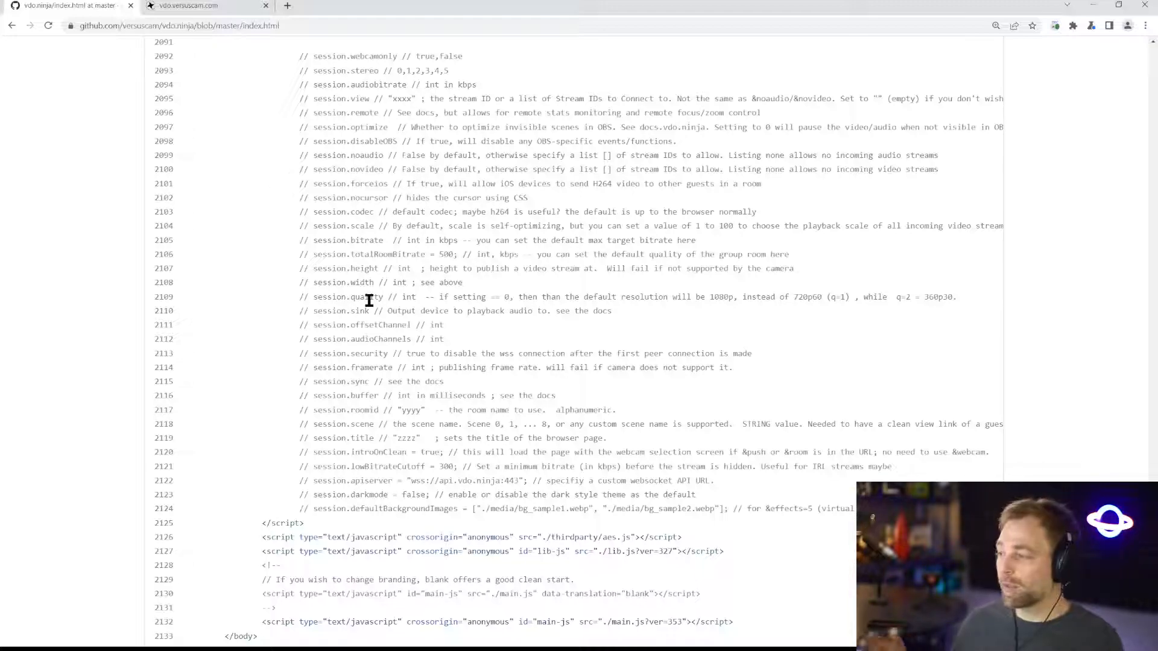
Highlight the session.roomid default on line 2117 and the session.defaultBackgroundImages name on line 2124.
scroll(377, 357, down, 2)
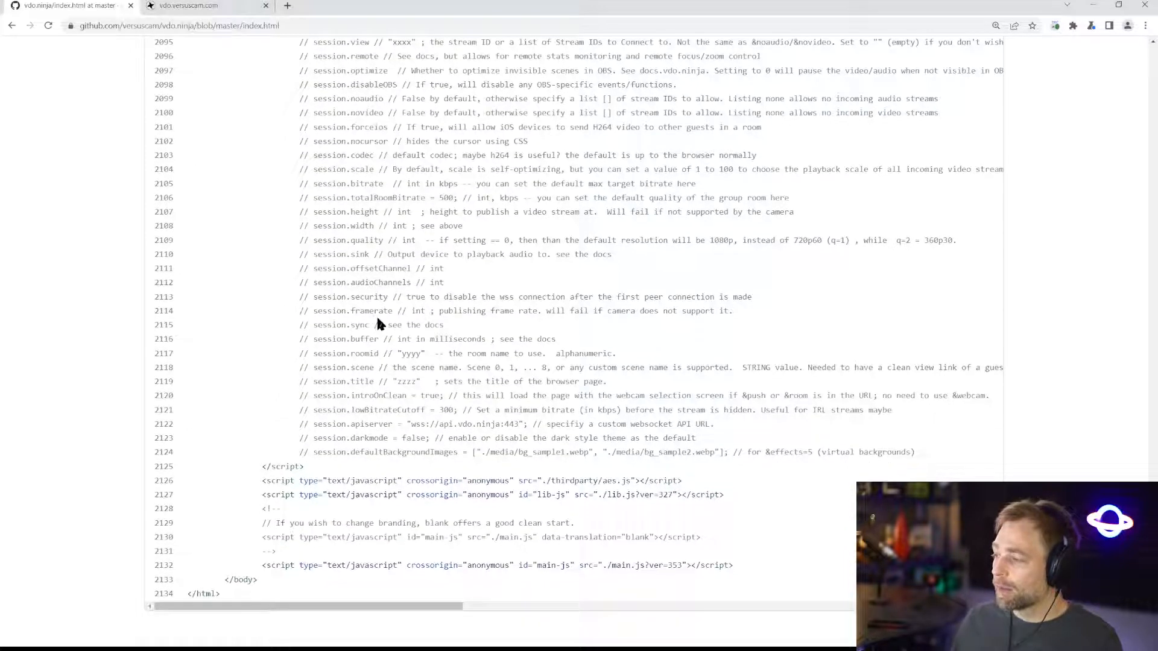
double_click(370, 354)
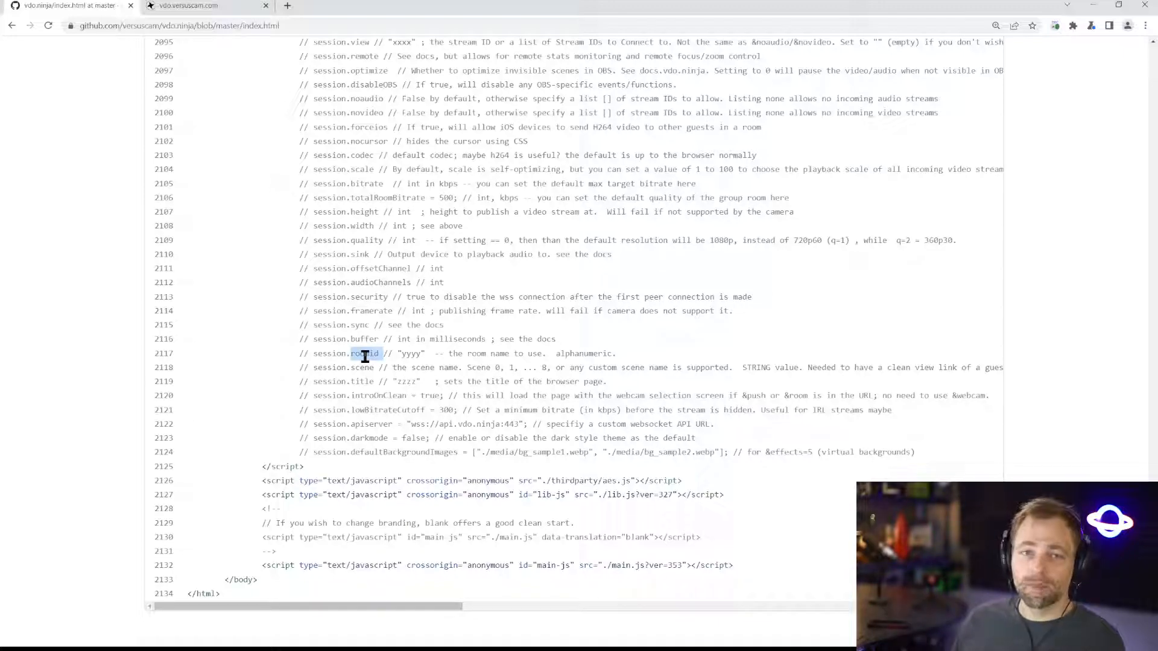
drag(313, 353, 380, 354)
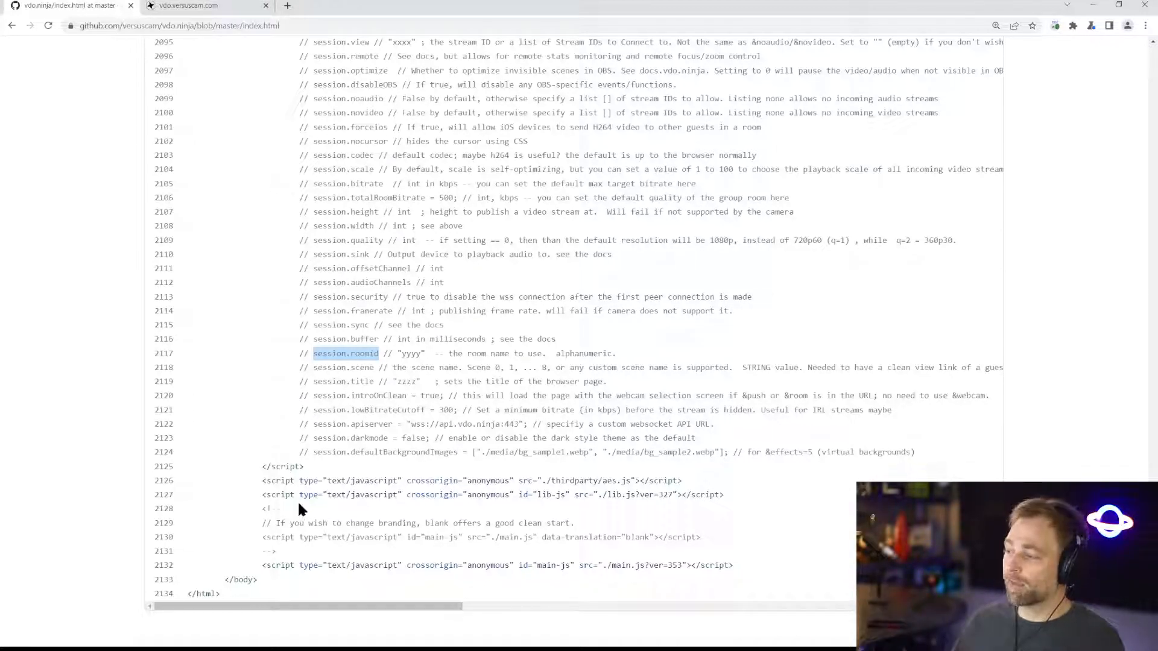
click(327, 351)
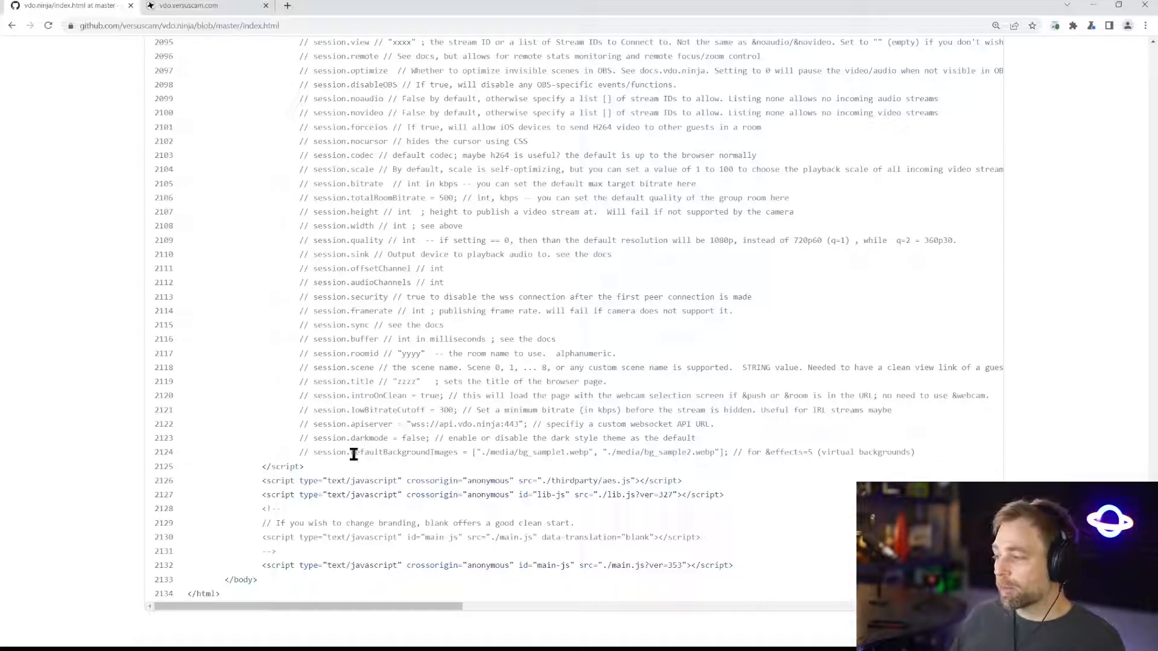
drag(314, 452, 458, 453)
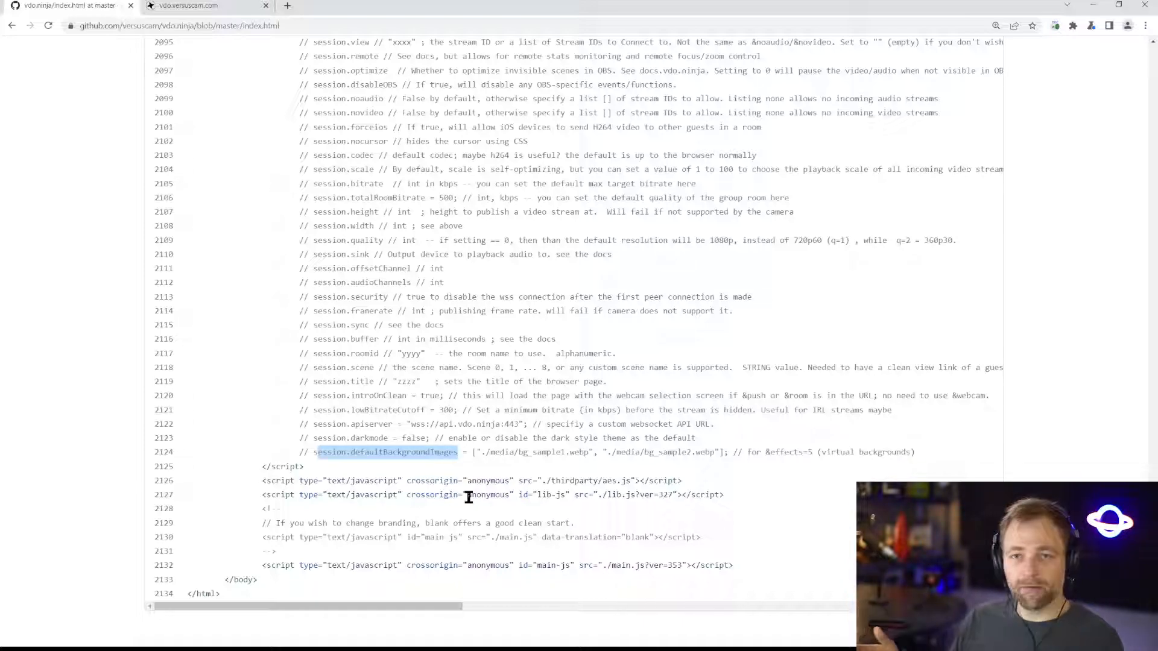
Examine the session.defaultBackgroundImages default on line 2124, highlighting its two sample image paths and the &effects=5 reference in its comment.
drag(472, 453, 726, 452)
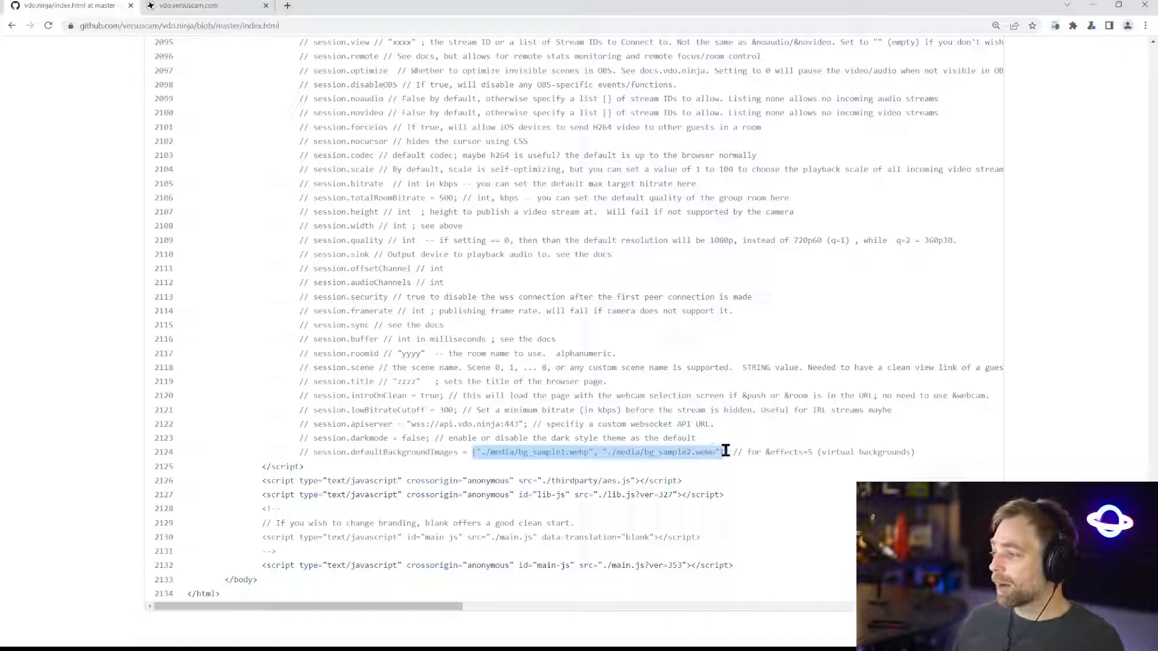
click(504, 450)
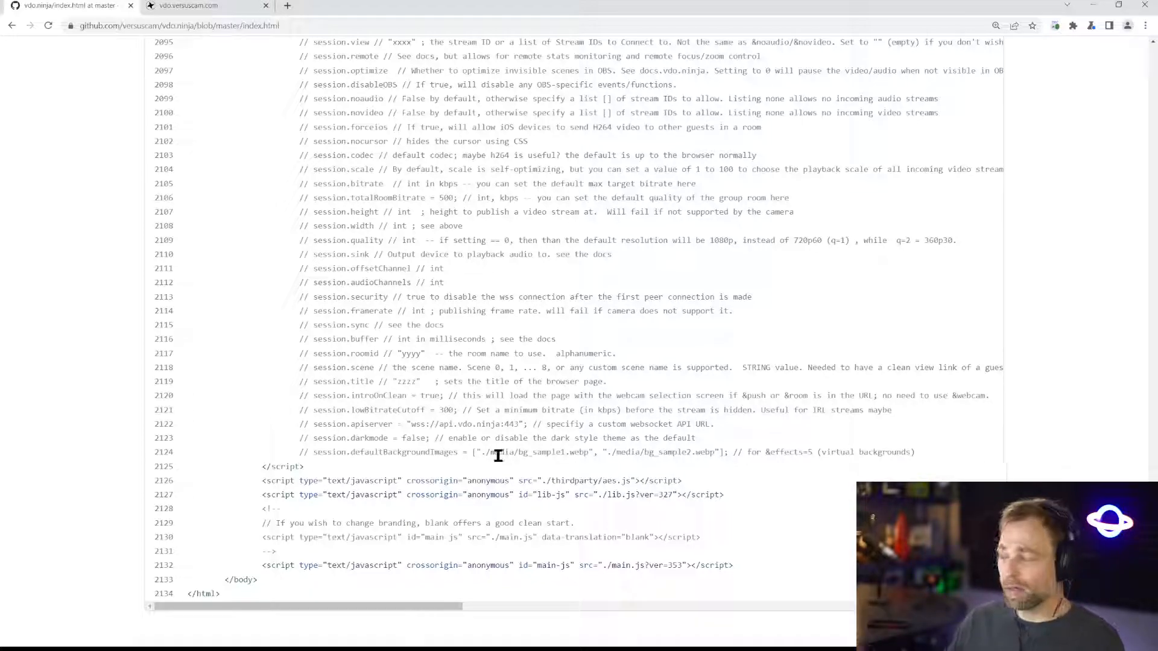
drag(518, 452, 715, 452)
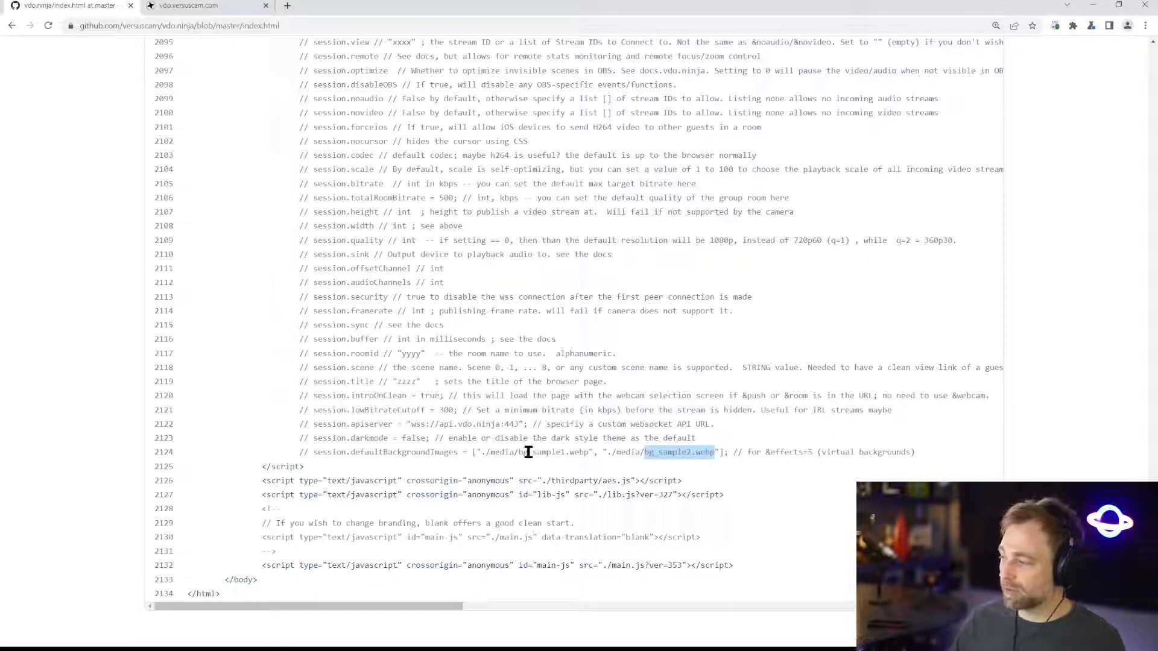
click(299, 452)
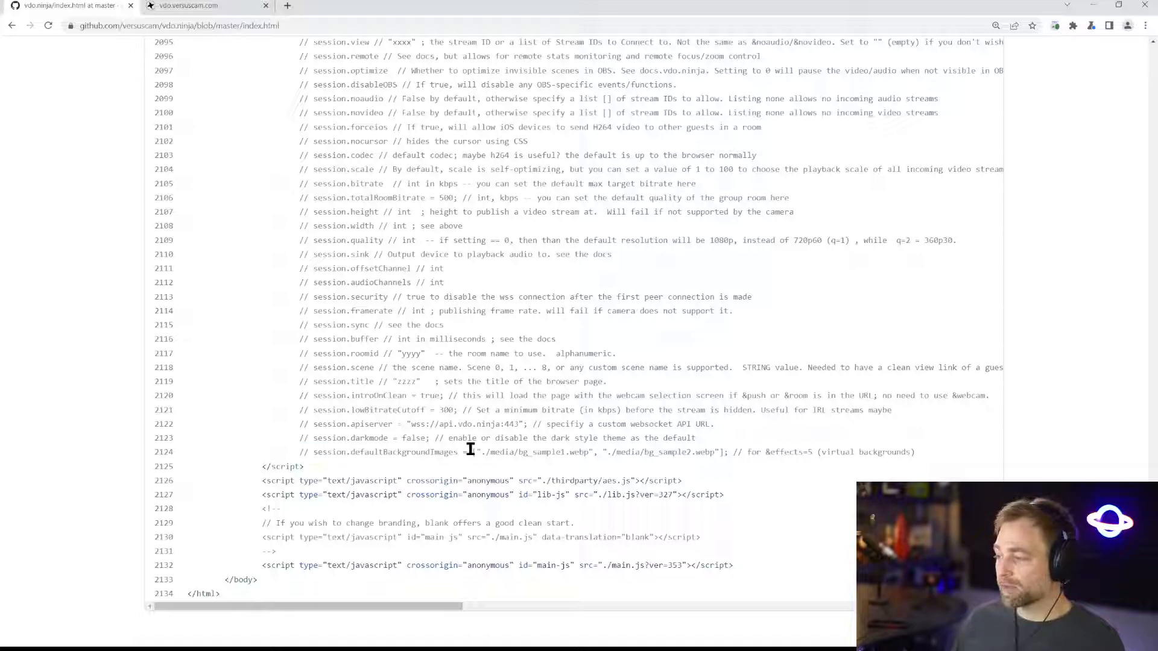
drag(468, 452, 701, 449)
click(500, 452)
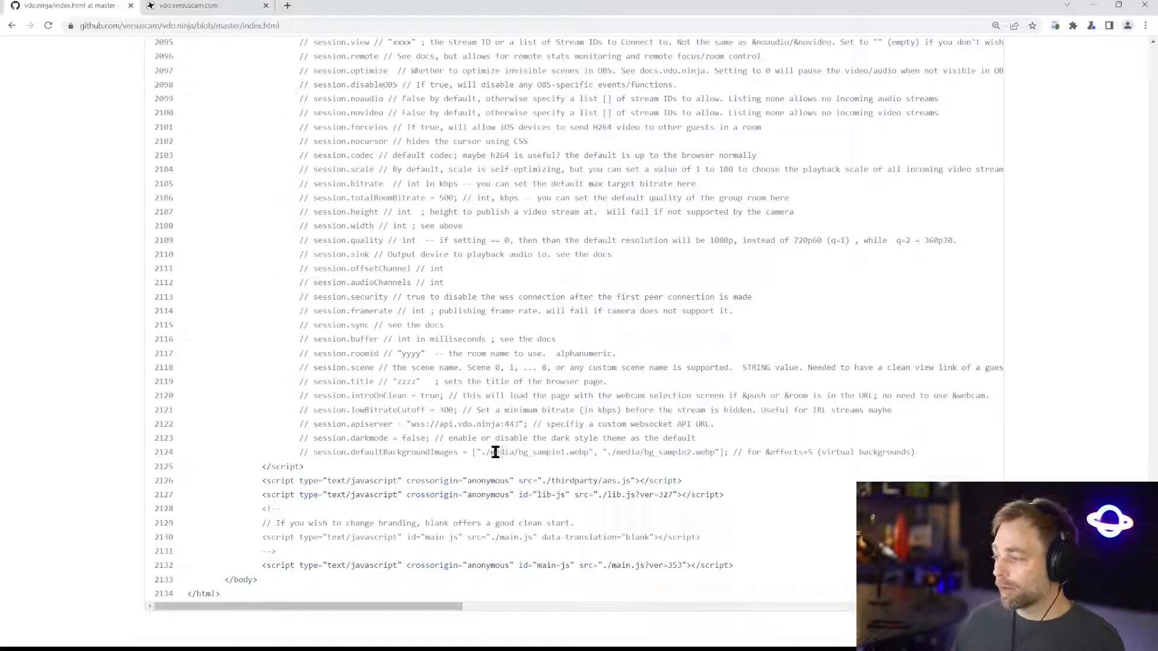
drag(480, 452, 588, 454)
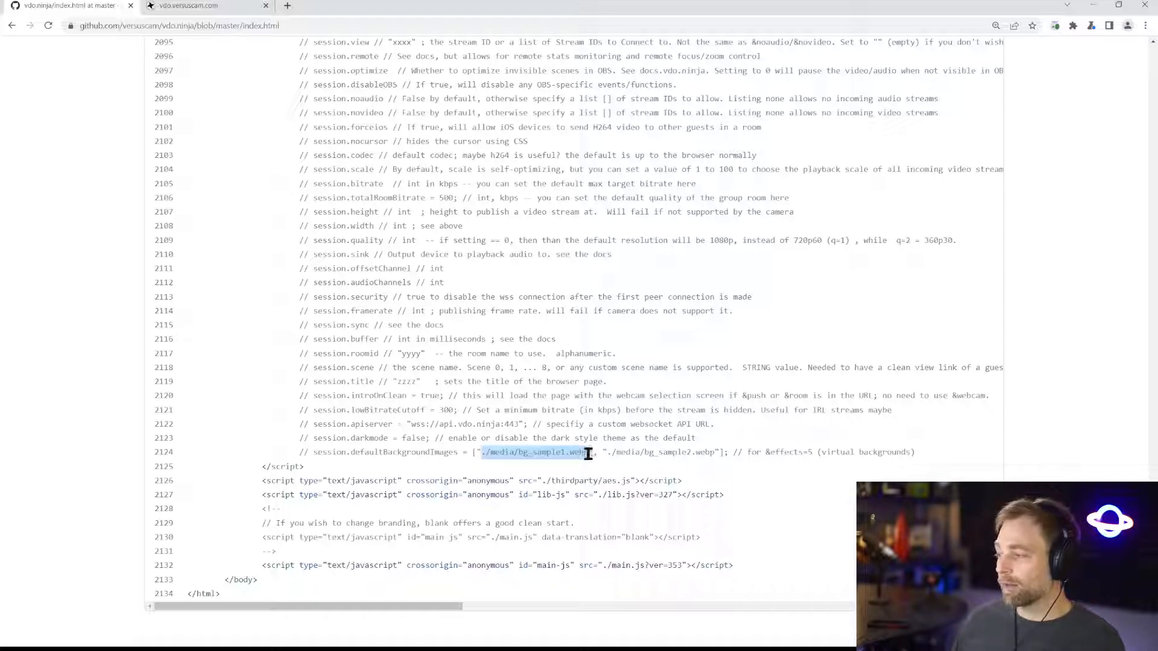
click(605, 451)
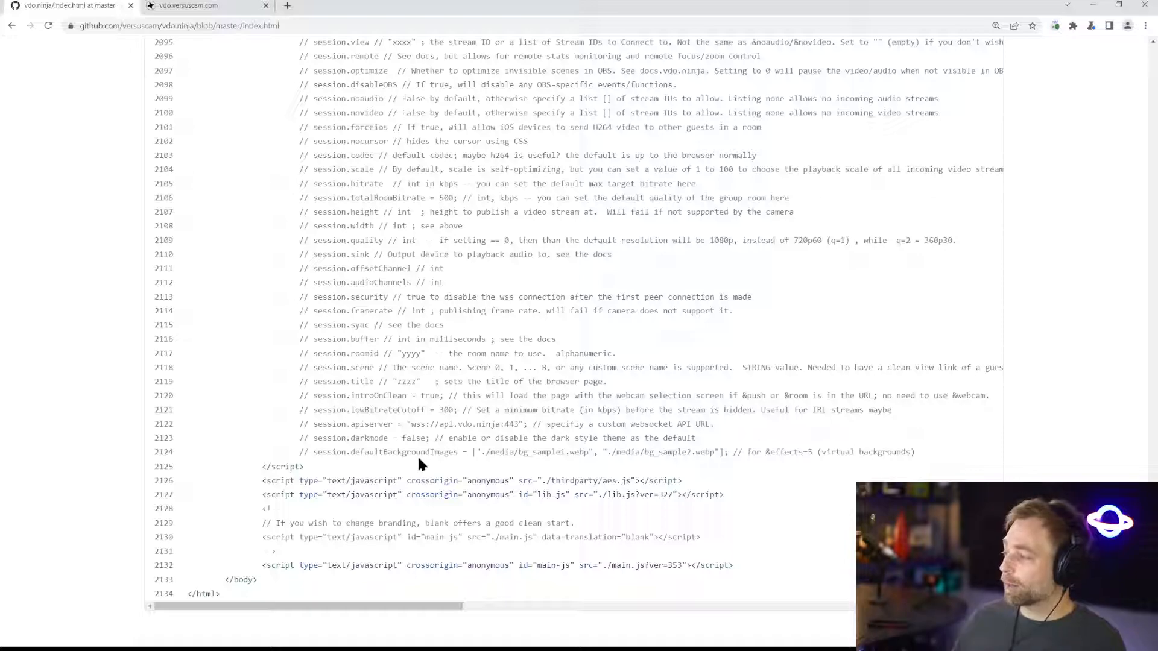
drag(765, 453, 813, 452)
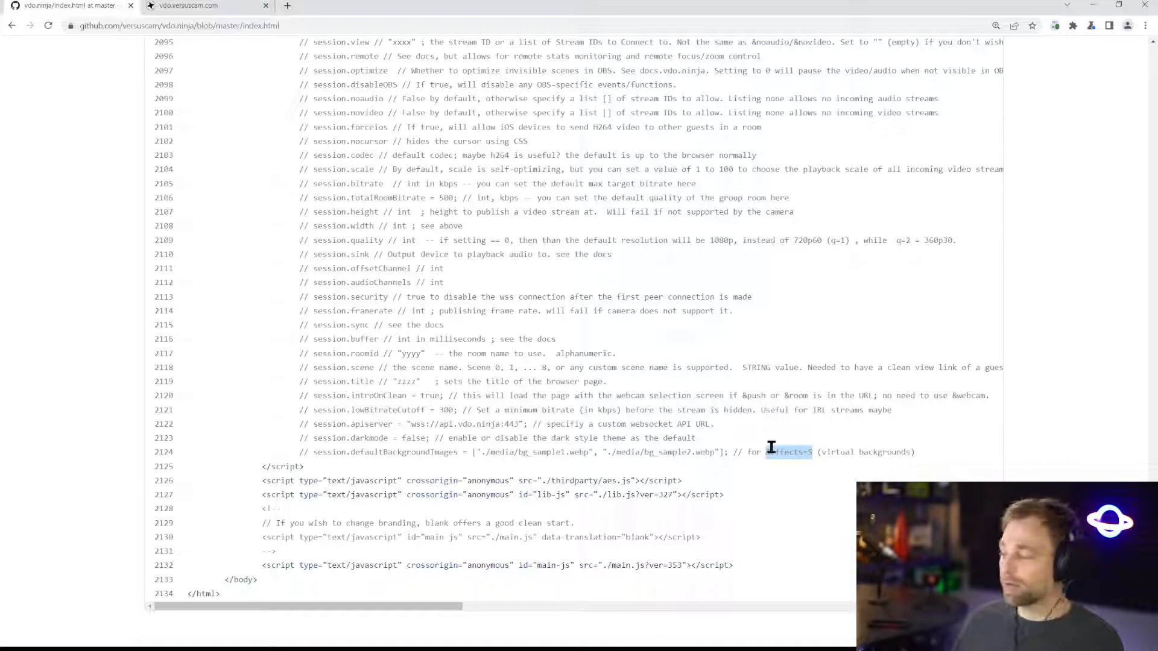
click(794, 438)
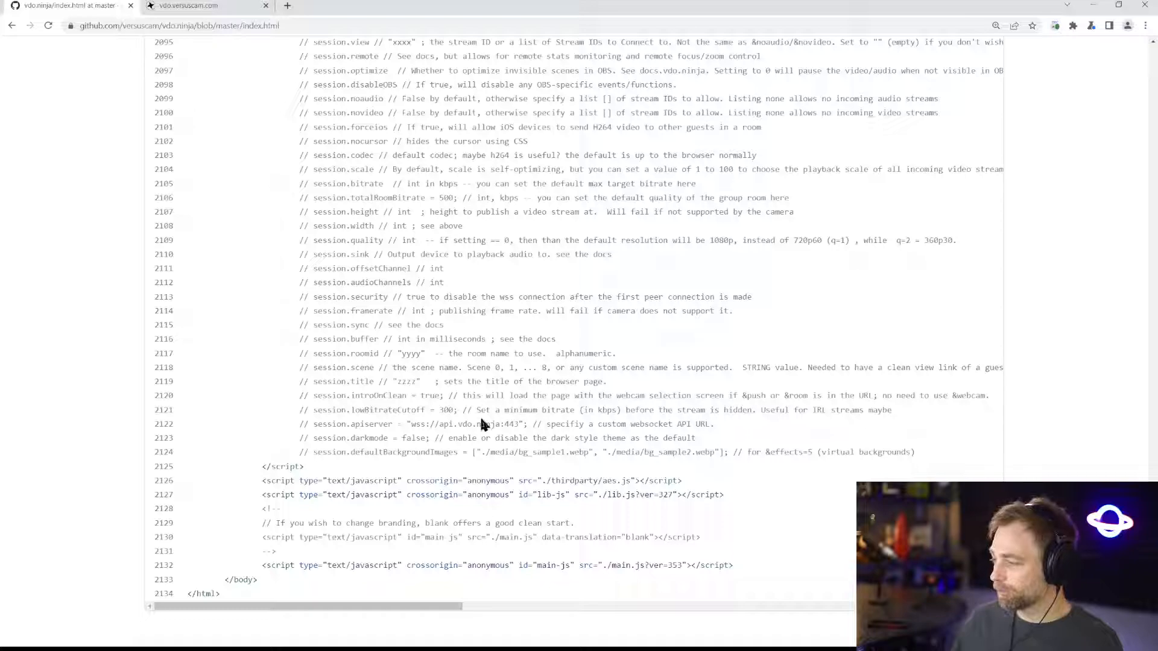
Go back to the vdo.ninja repository's root file list, view main.css, and return to the list.
scroll(512, 447, up, 6)
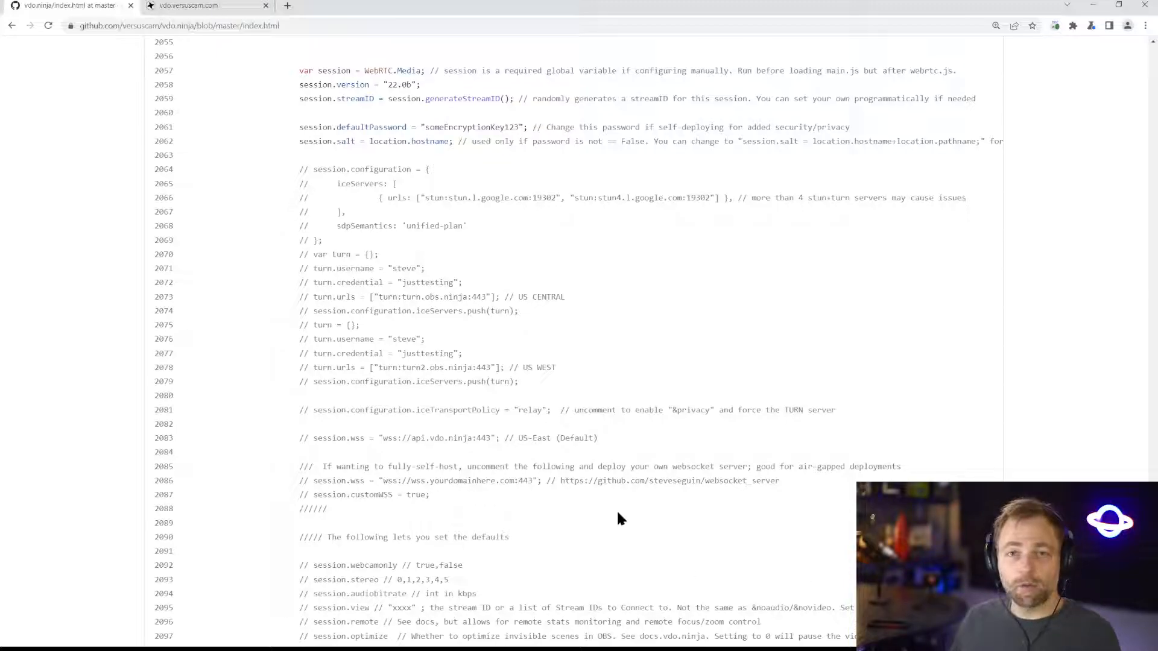
drag(1152, 574, 772, 107)
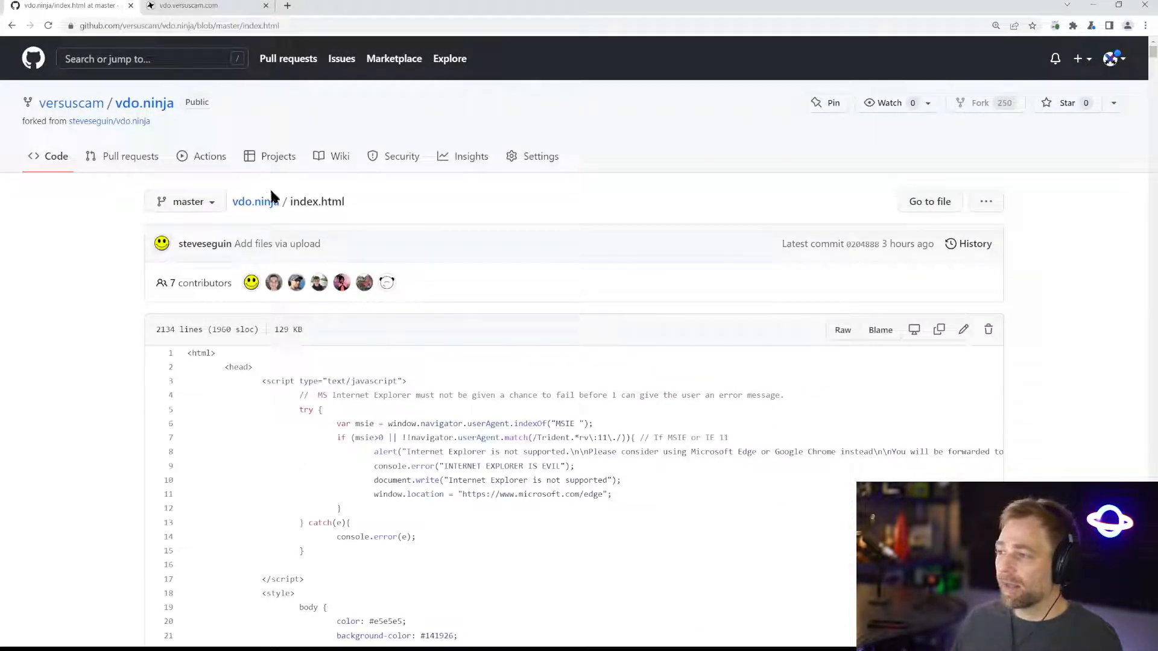
click(260, 205)
scroll(299, 390, down, 5)
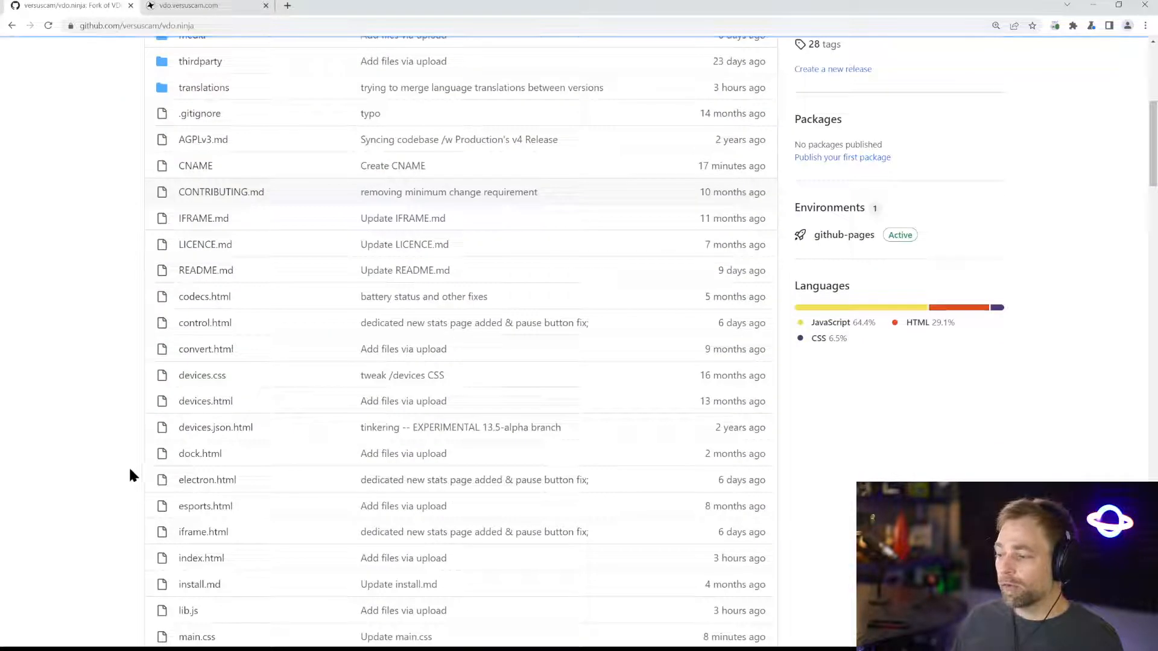
scroll(167, 480, down, 4)
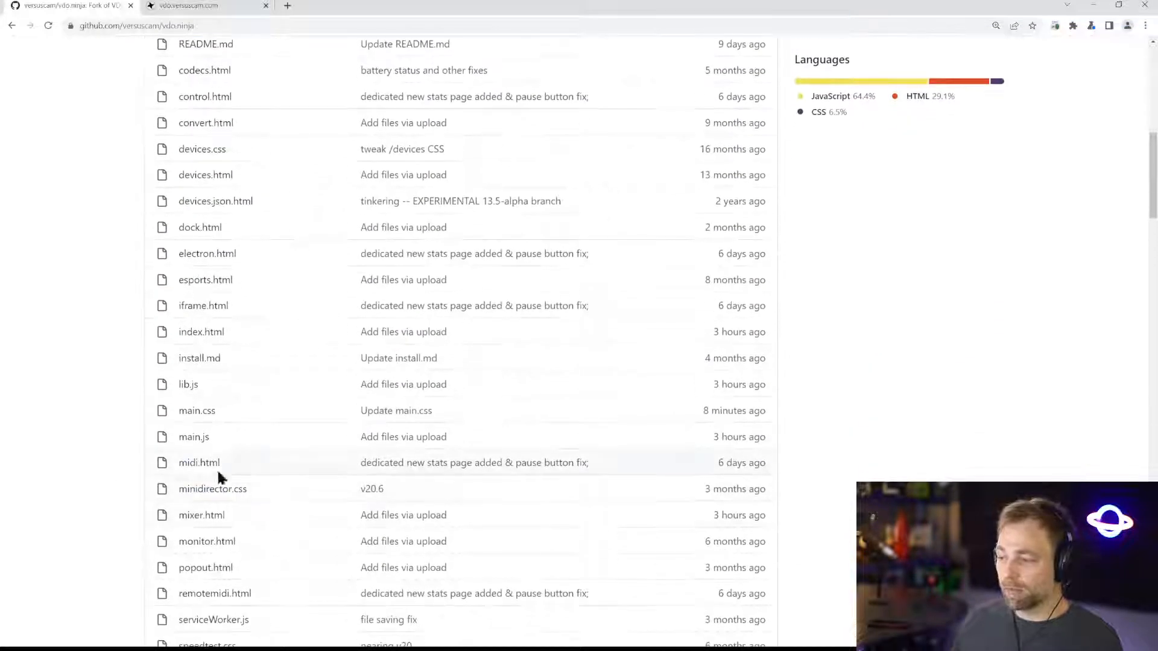
click(199, 413)
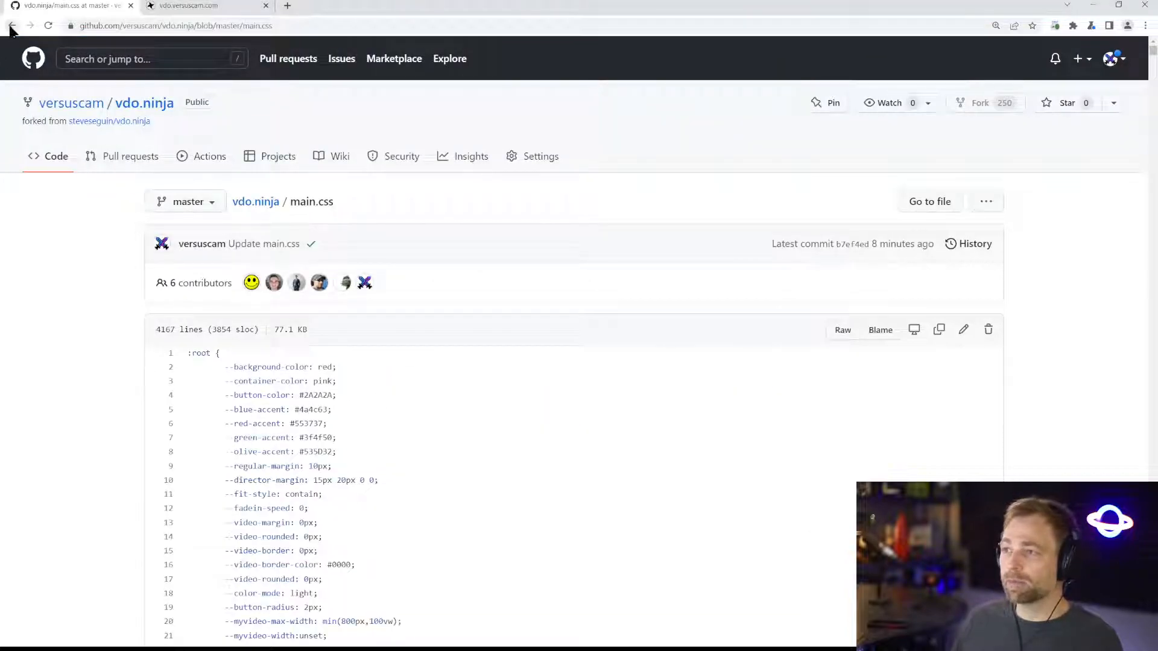
click(12, 26)
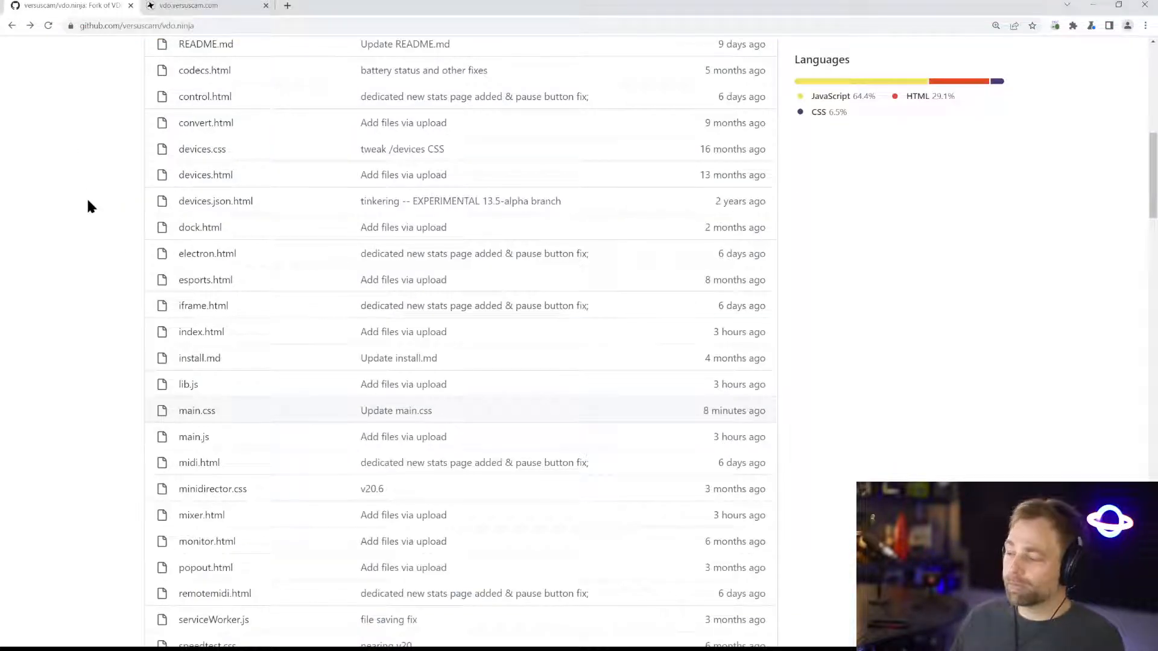
View mixer.html in the repository and return to the root file list.
scroll(90, 349, down, 2)
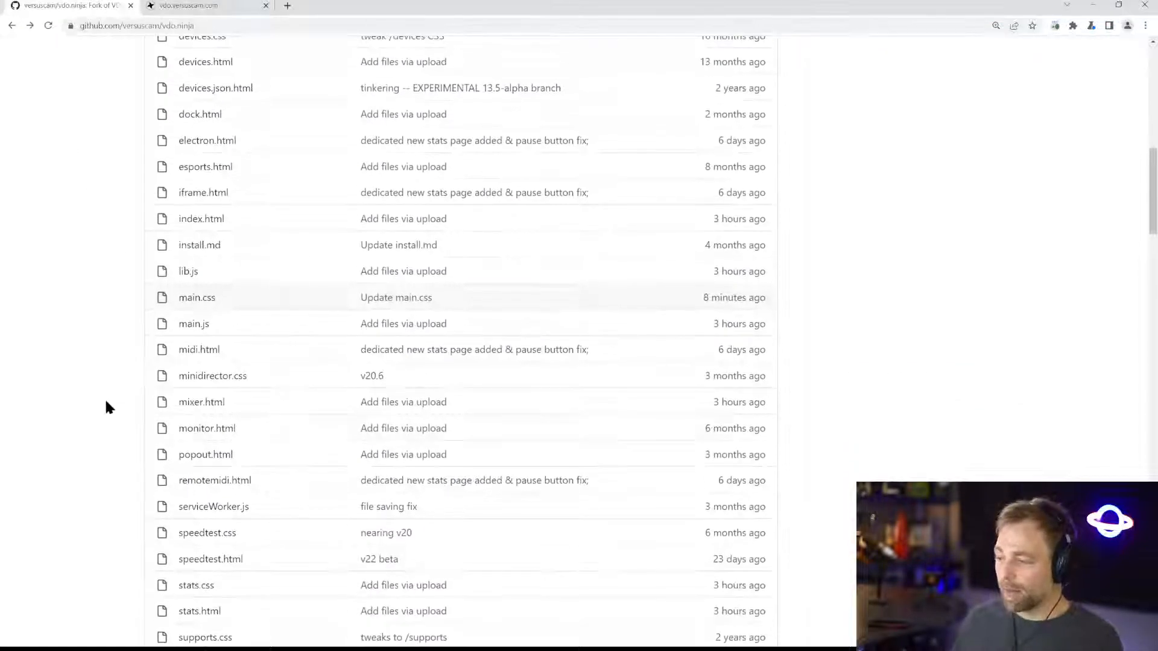
click(199, 404)
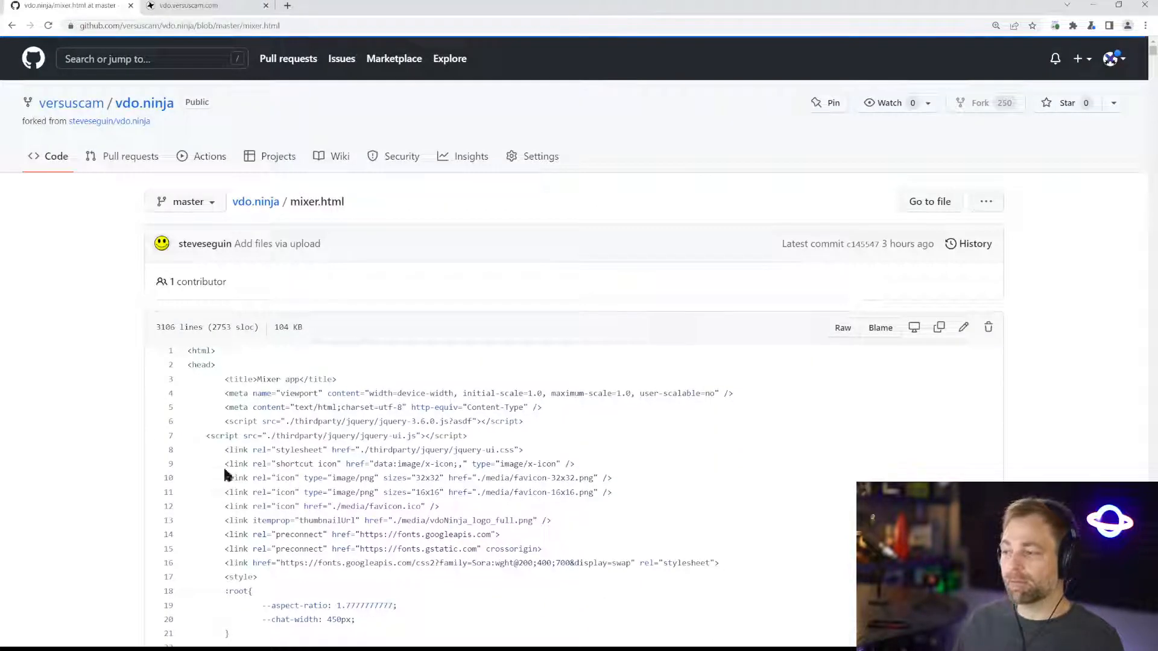
click(12, 25)
scroll(30, 224, down, 2)
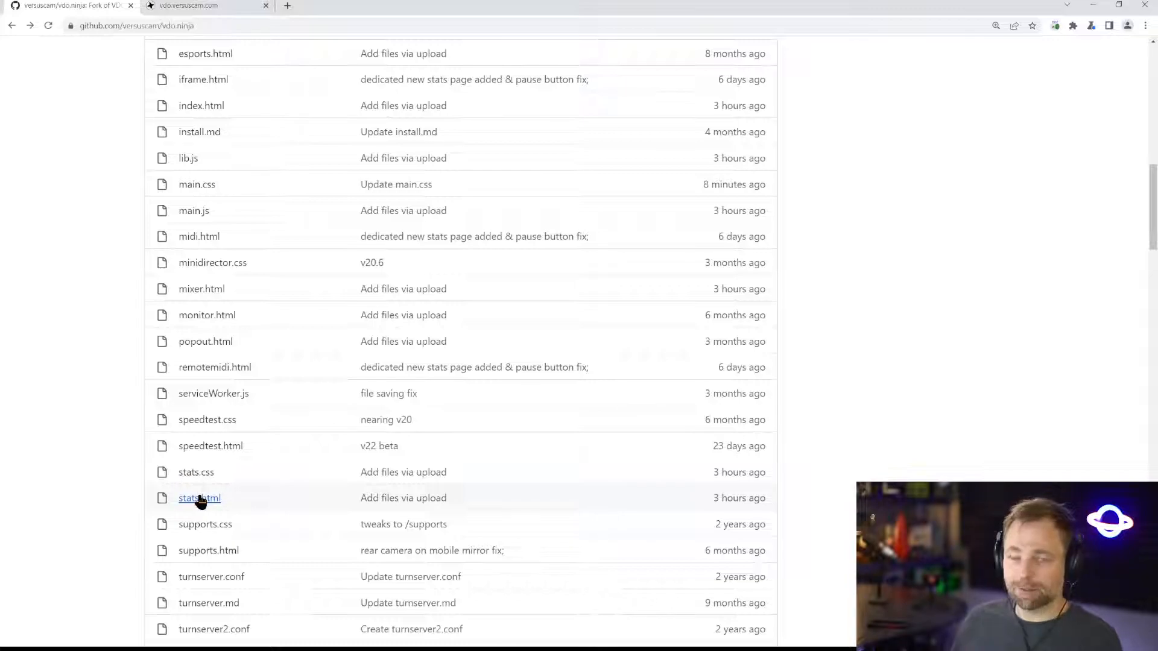
Open the examples folder in the repository root and look through its sample files.
scroll(216, 449, up, 13)
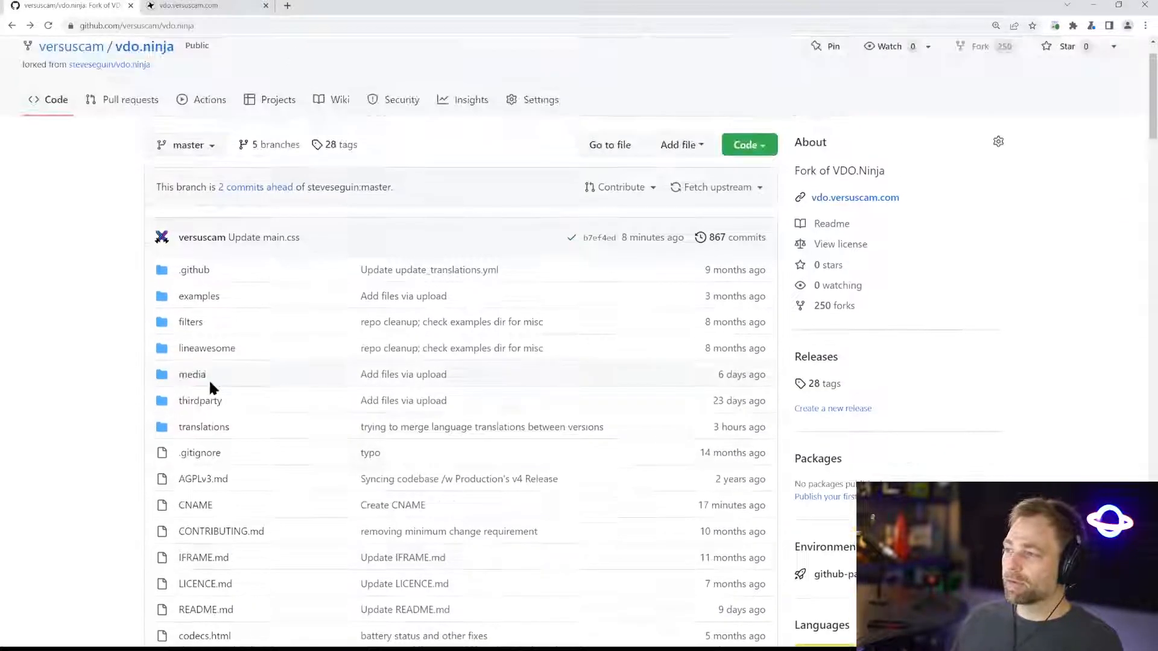
click(202, 297)
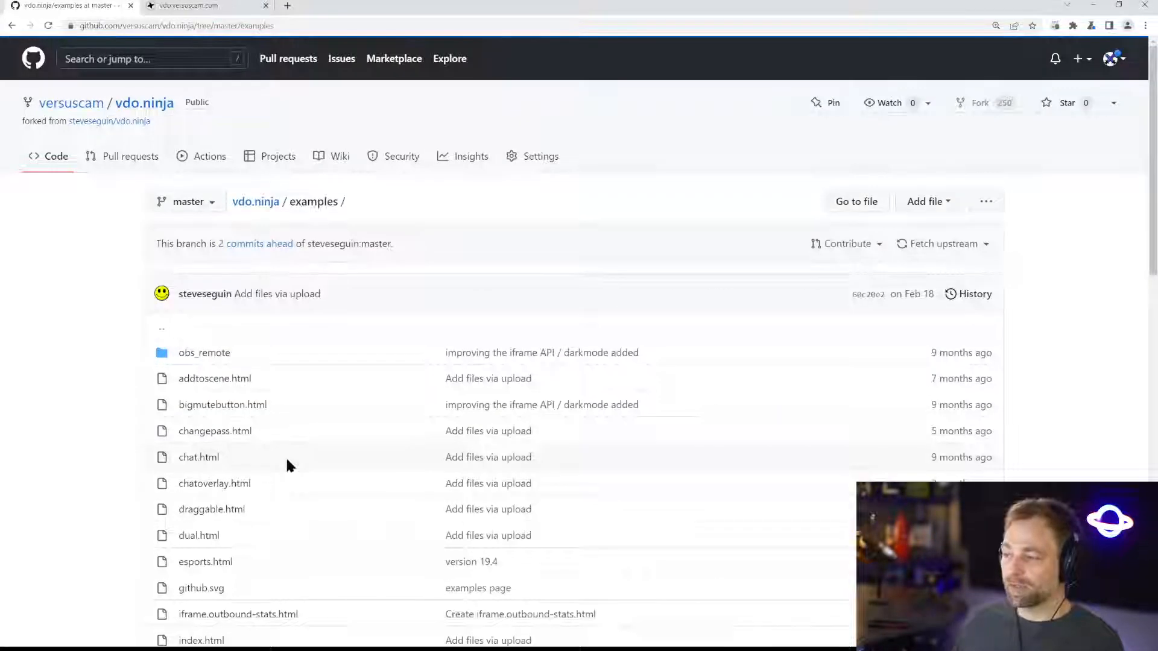
scroll(287, 463, down, 3)
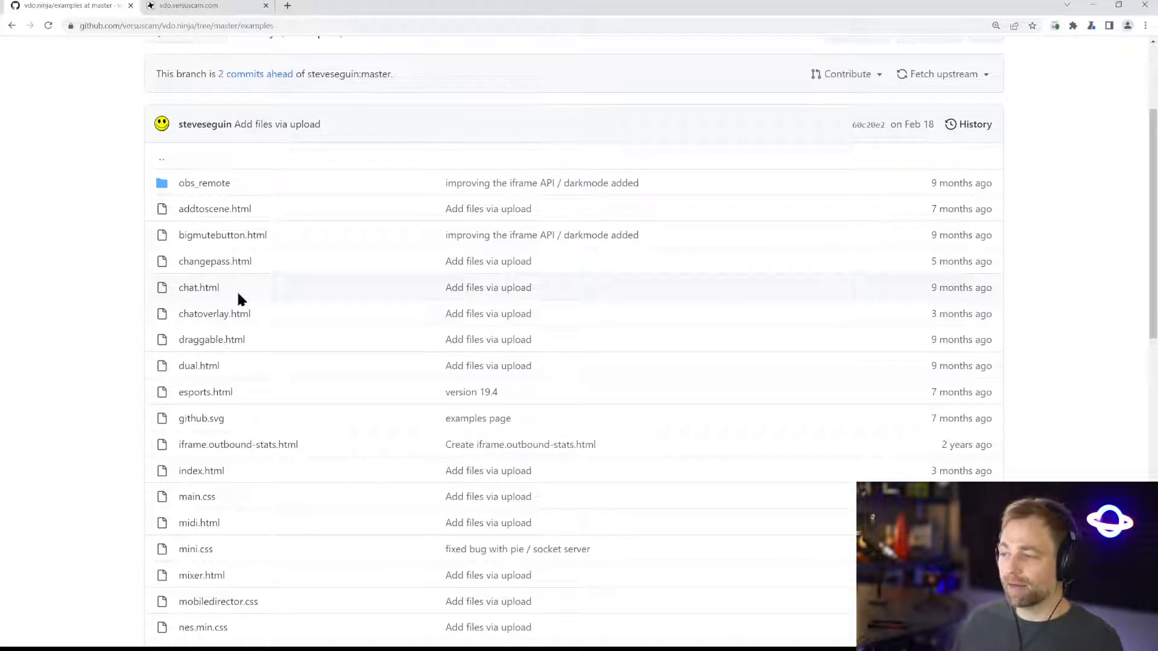
scroll(230, 313, down, 1)
scroll(253, 340, down, 1)
scroll(302, 351, down, 4)
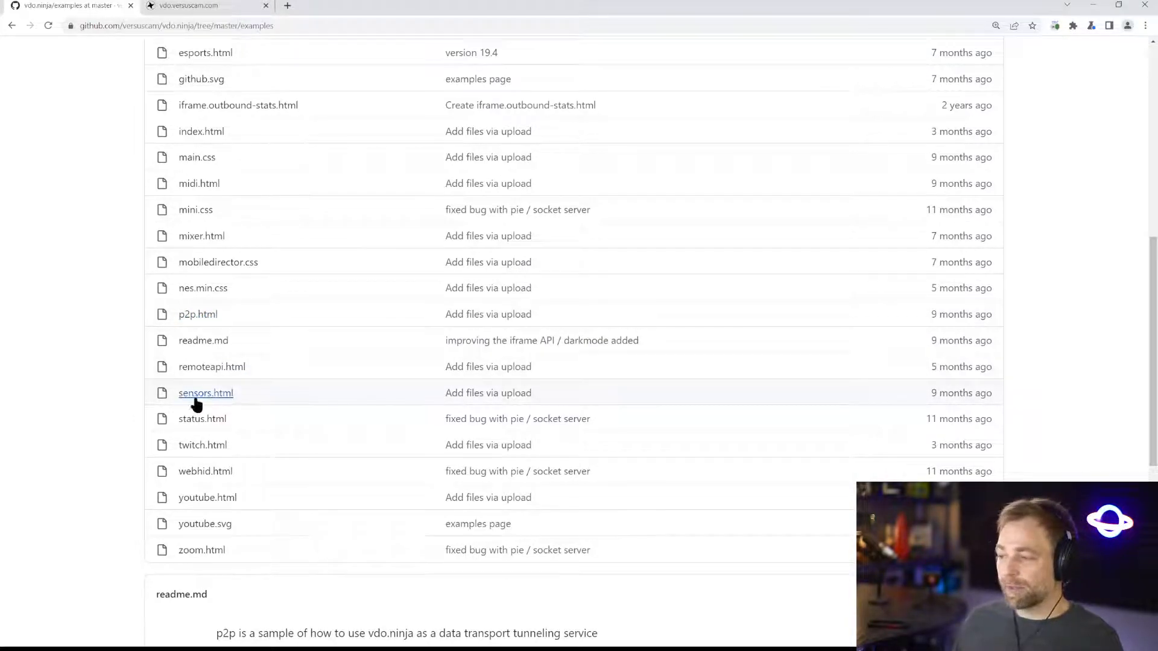
scroll(90, 467, up, 4)
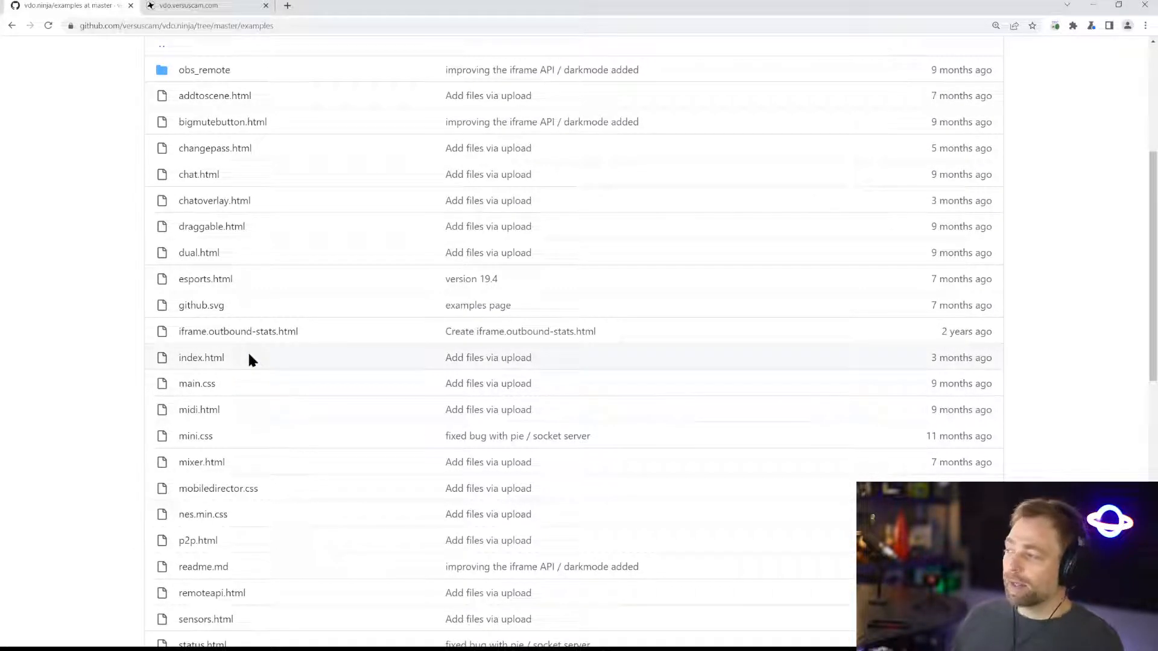
scroll(245, 353, up, 1)
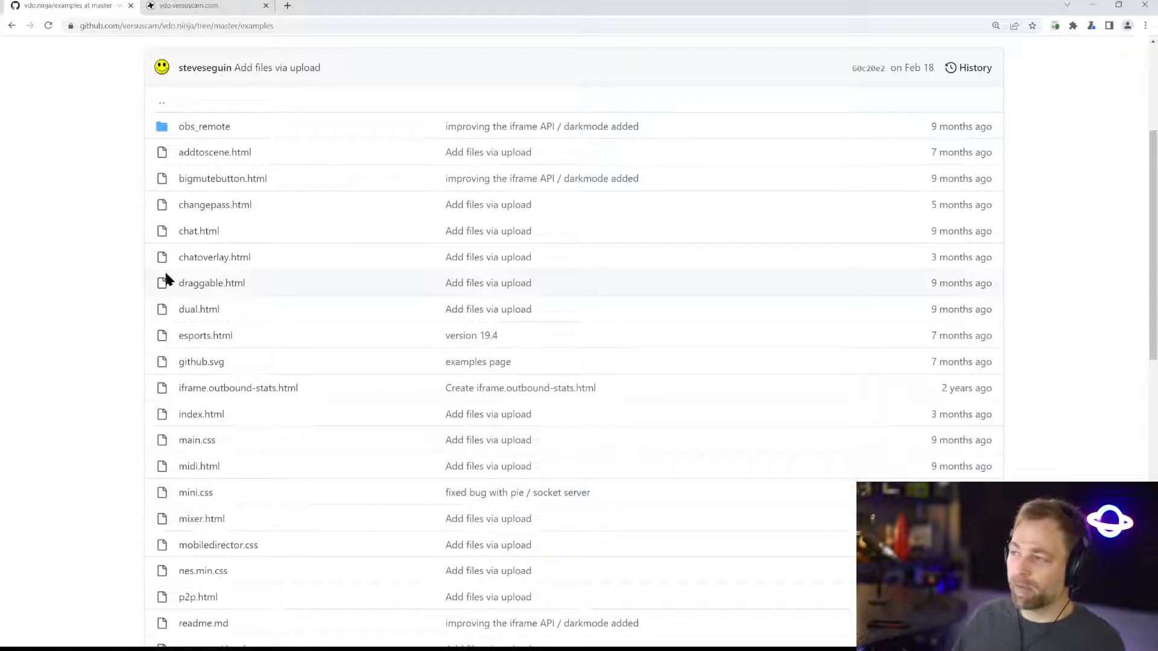
Open the obs_remote example folder in the repository and try to load vdo.versuscam.com/example/obs_remote on the hosted site.
click(184, 126)
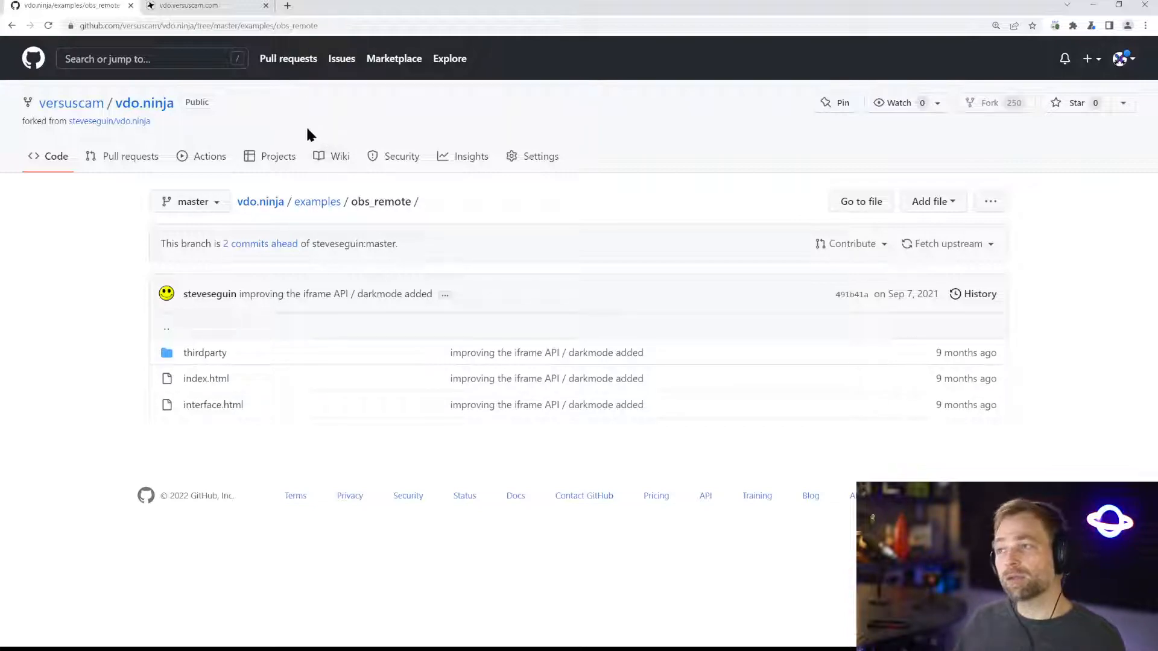
drag(354, 202, 405, 203)
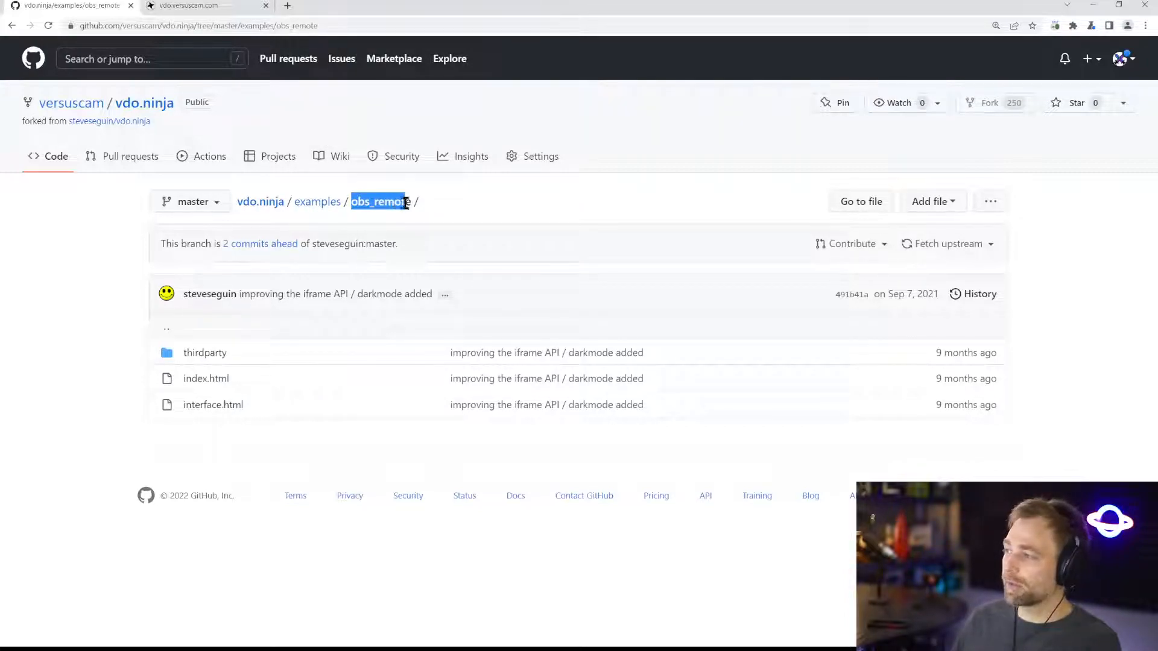
click(229, 9)
click(228, 24)
click(228, 24)
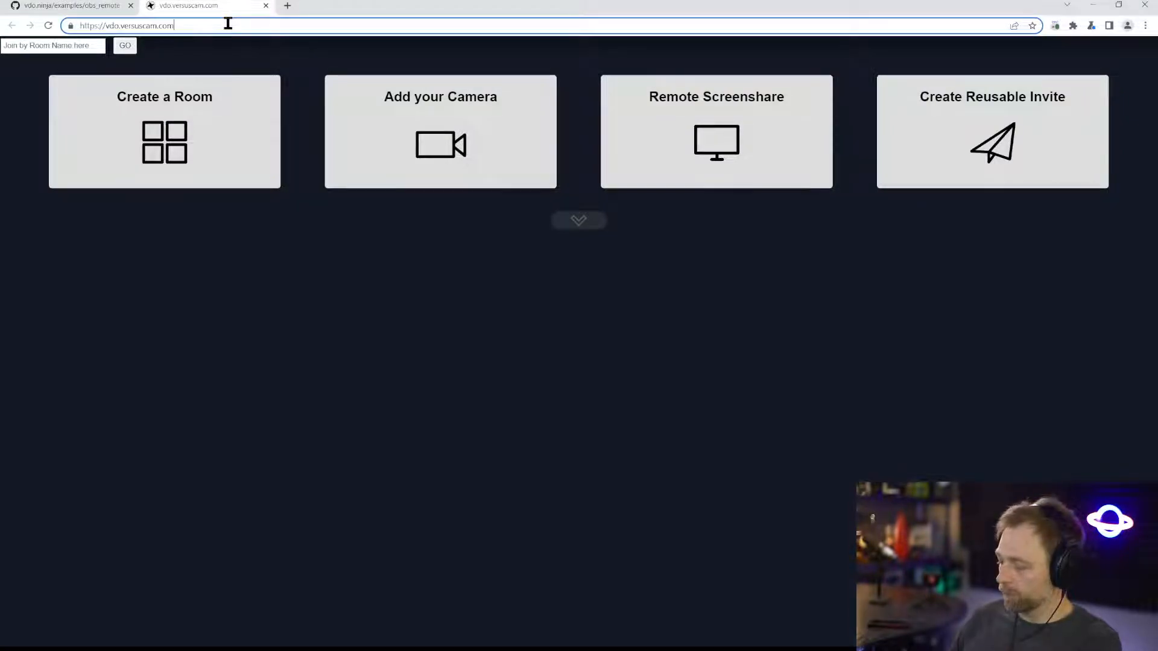
text(examples/)
text(obs_remote)
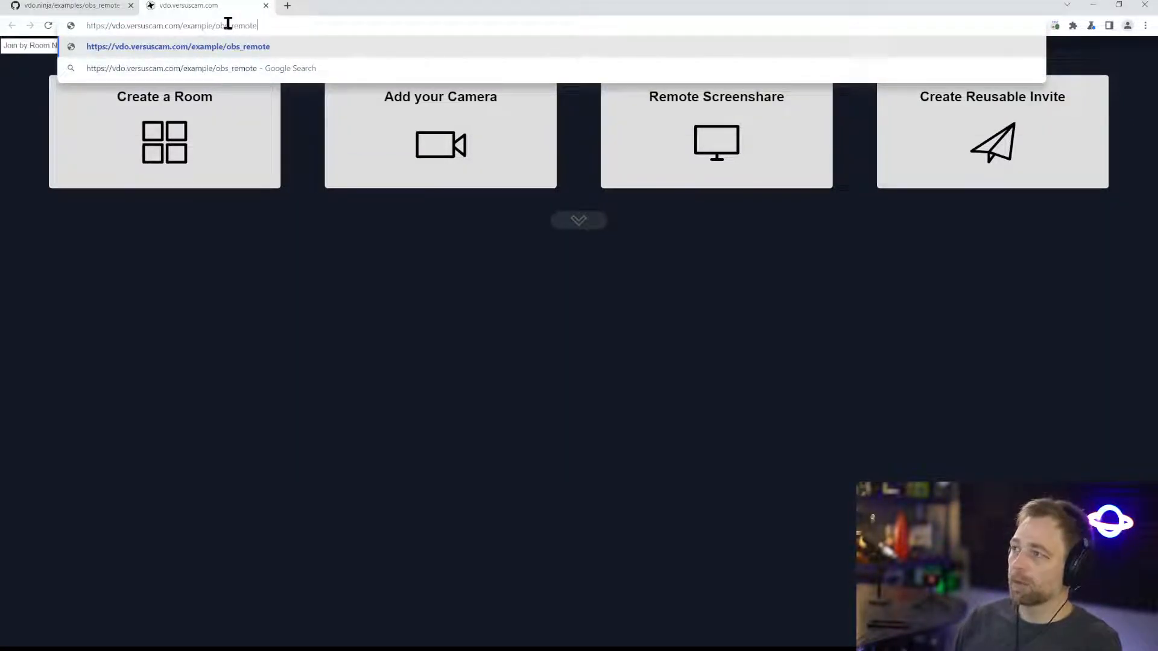
key(Return)
Check the folder path in the repository and load the corrected address vdo.versuscam.com/examples/obs_remote.
click(82, 4)
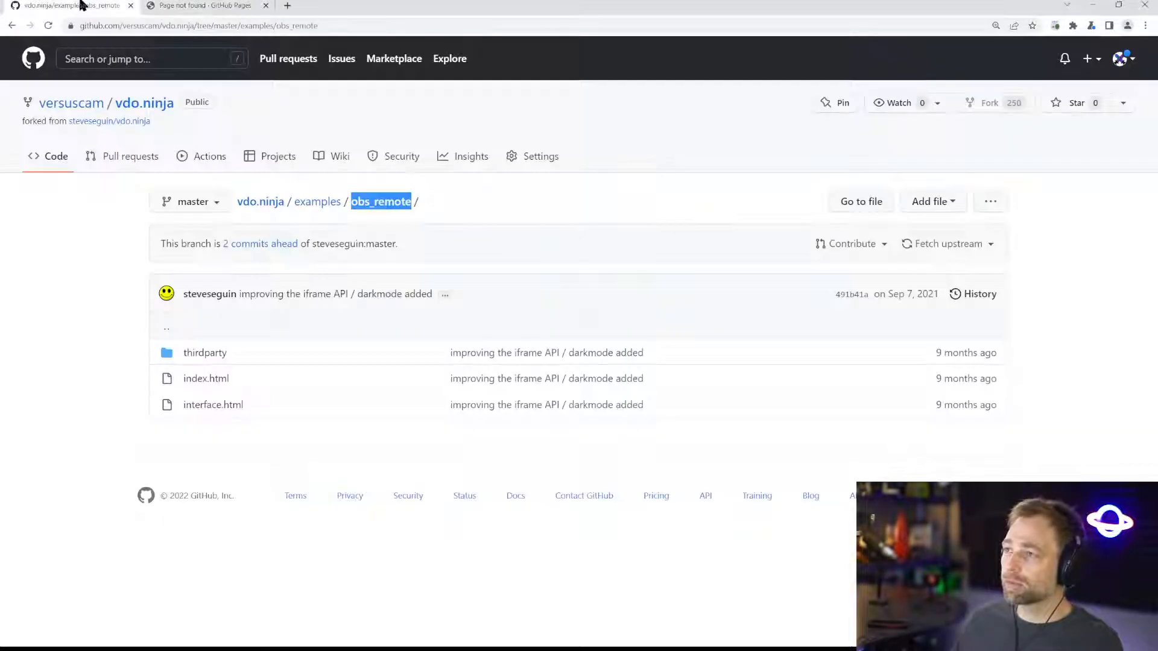
click(202, 6)
click(189, 25)
click(188, 25)
text(s)
key(Return)
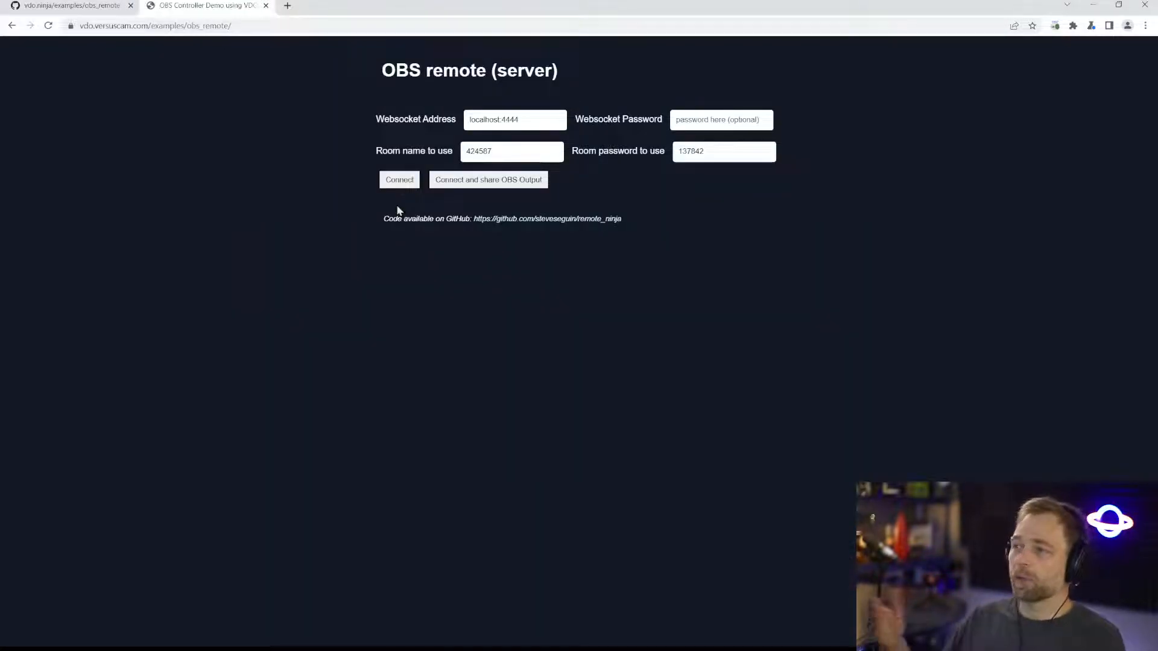
View the source of obs_remote's index.html alongside its hosted page, and return to the repository's root file list.
click(76, 6)
click(205, 380)
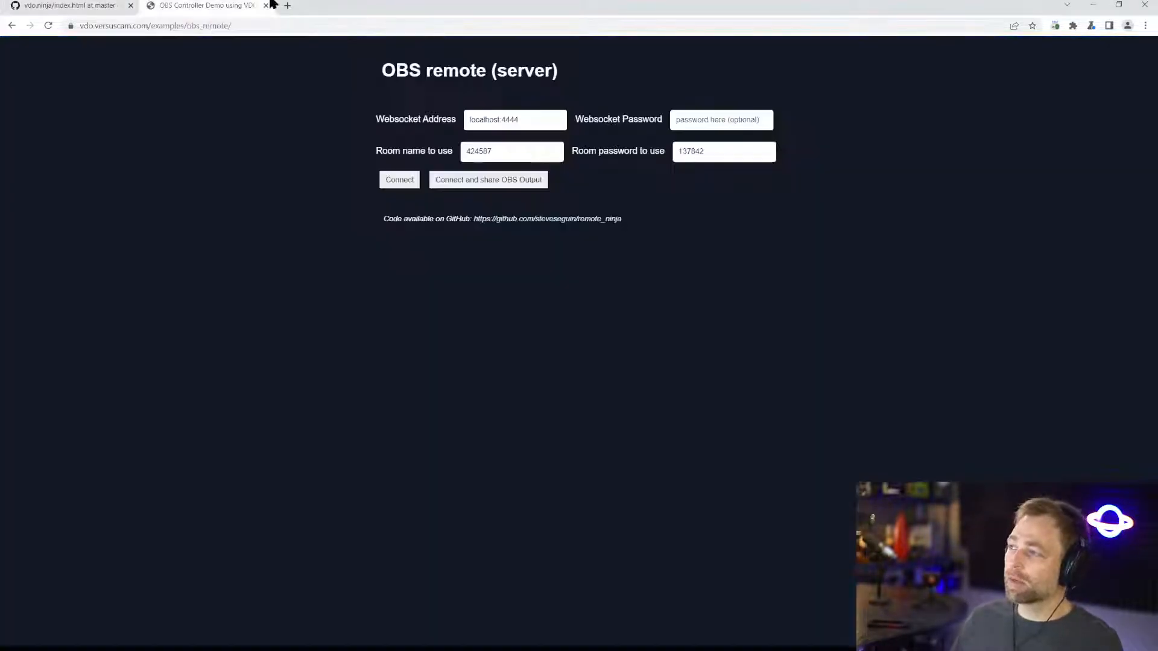
click(270, 4)
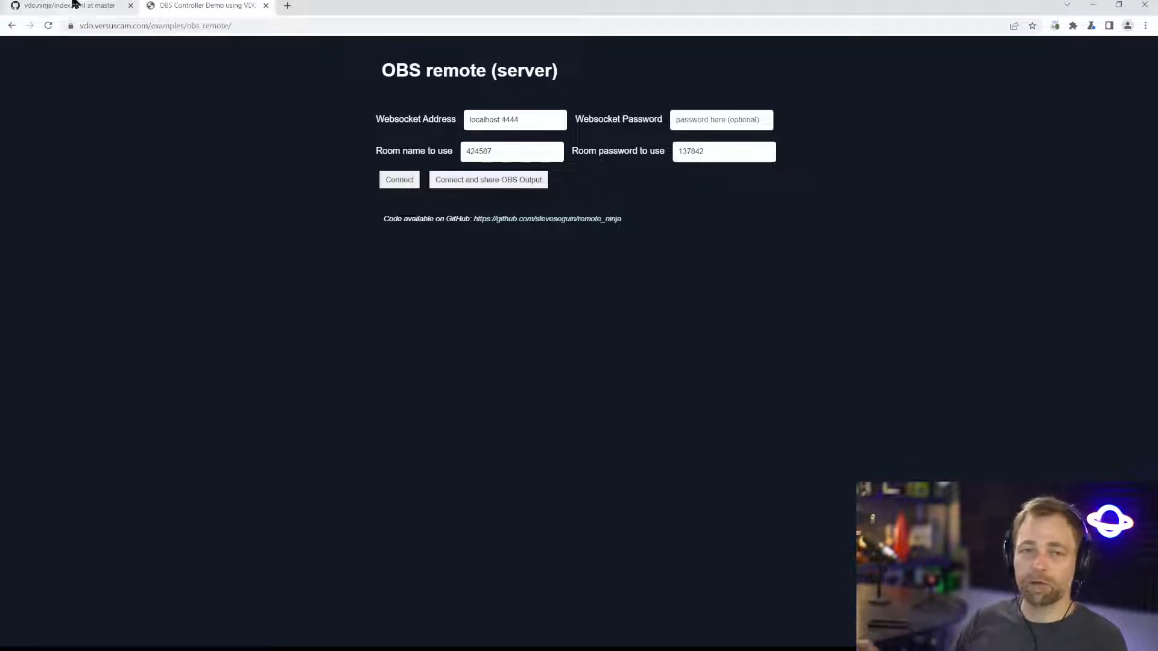
click(102, 5)
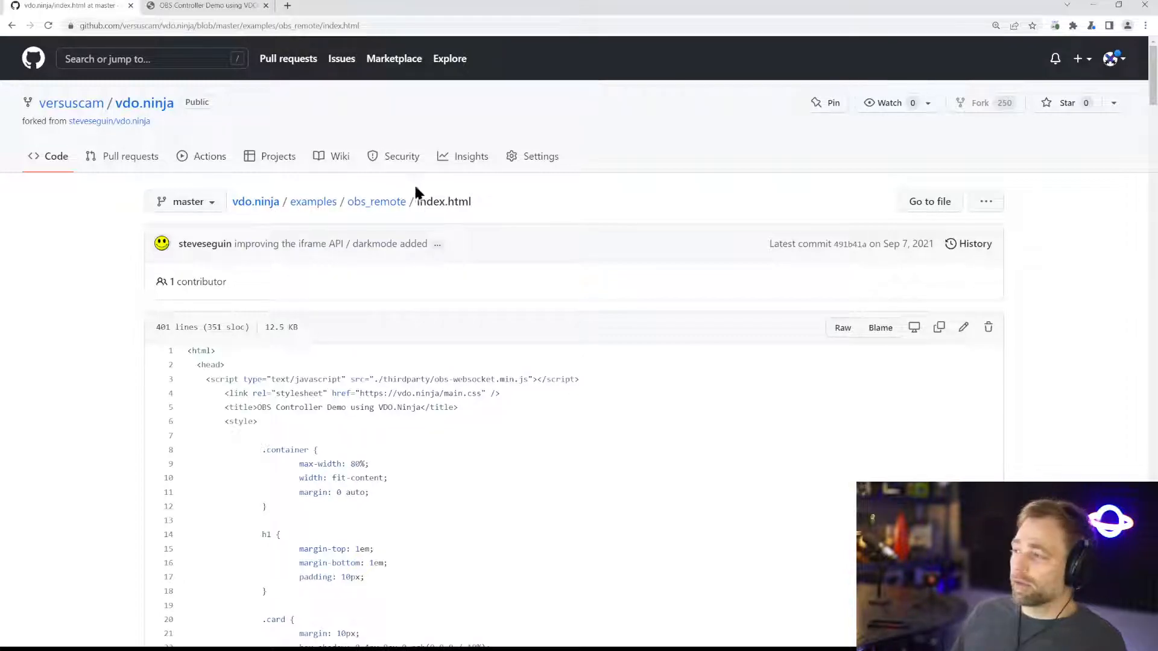
click(248, 204)
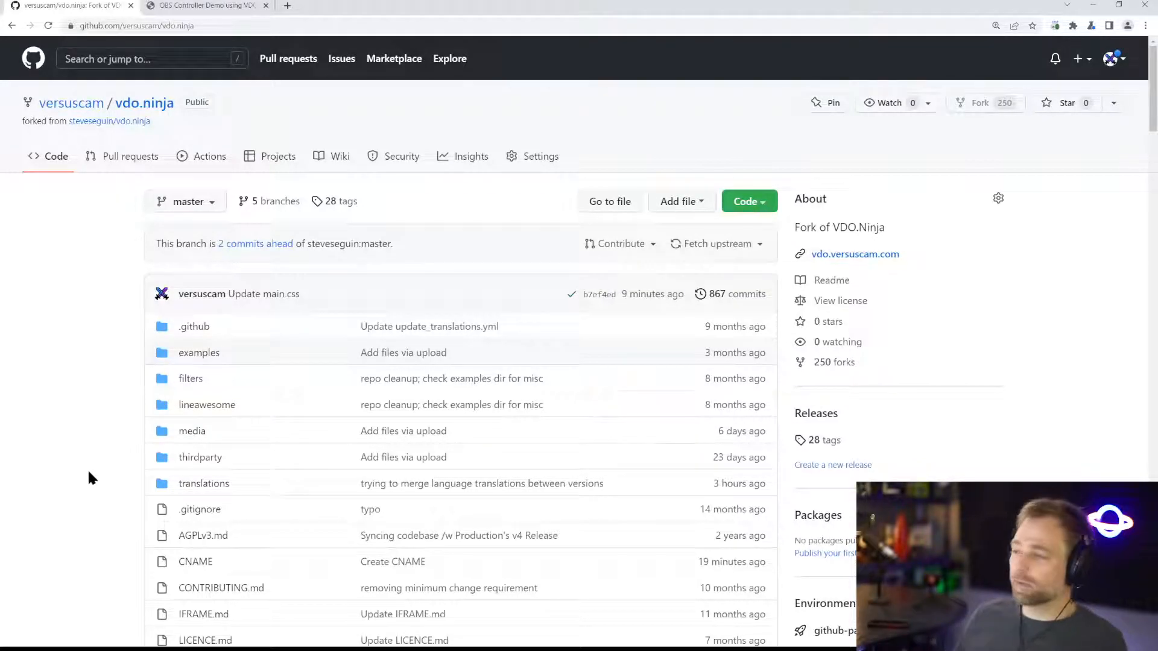
scroll(89, 473, down, 2)
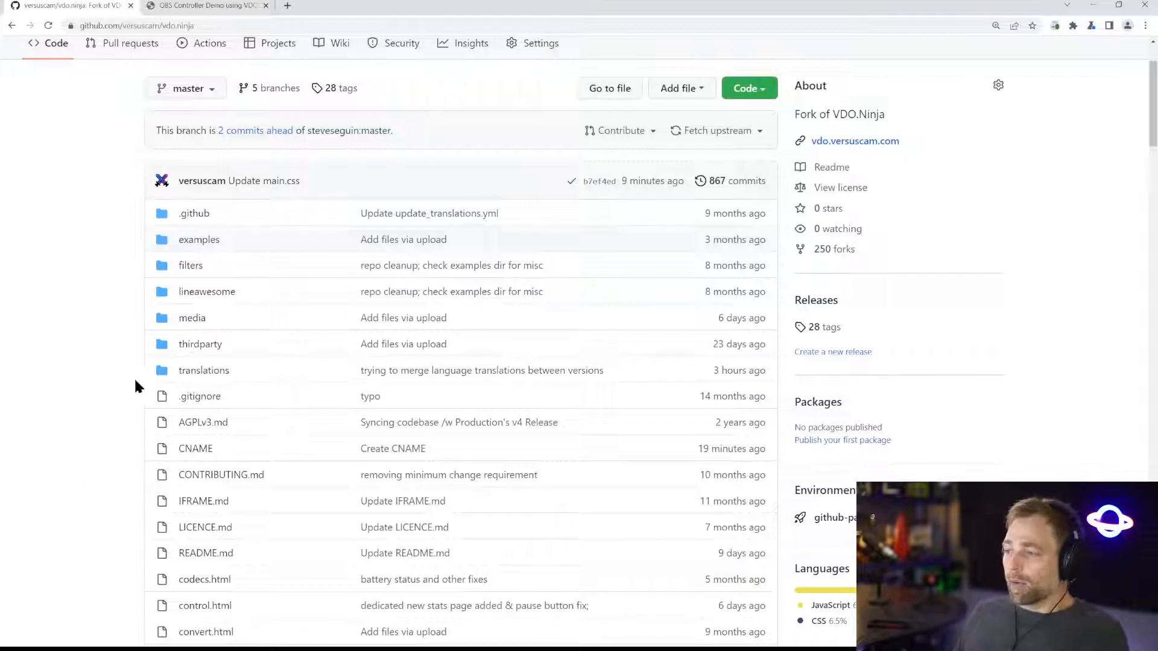
Open en.json in the repository's translations folder and look through its interface text entries.
click(204, 370)
scroll(49, 411, down, 3)
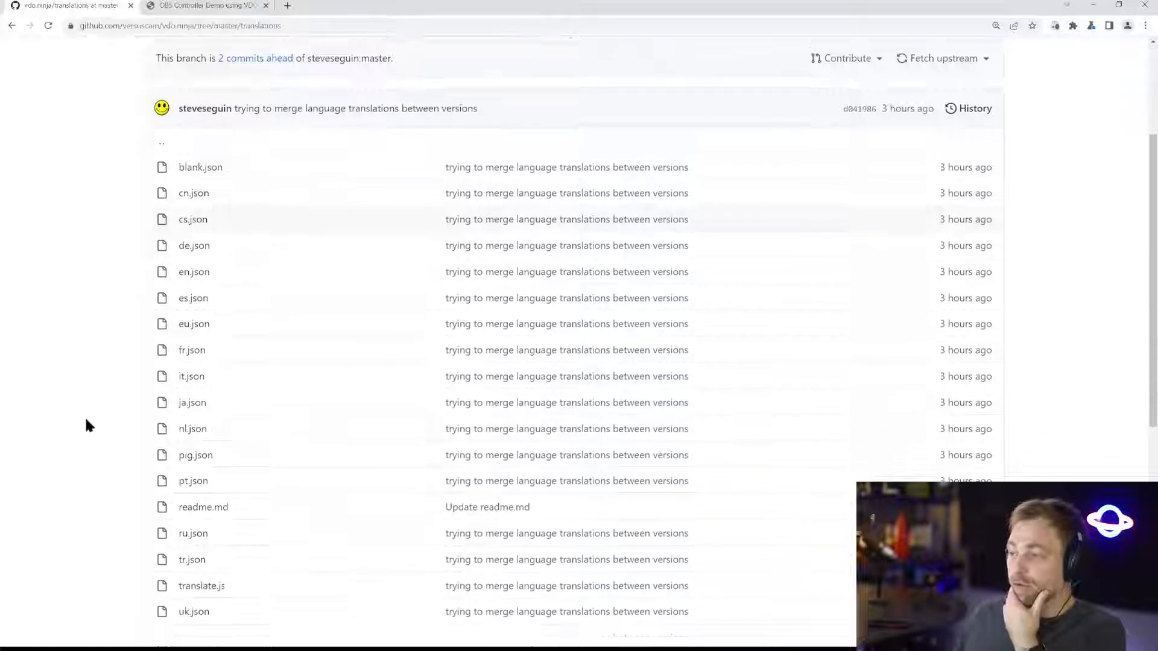
scroll(70, 421, down, 1)
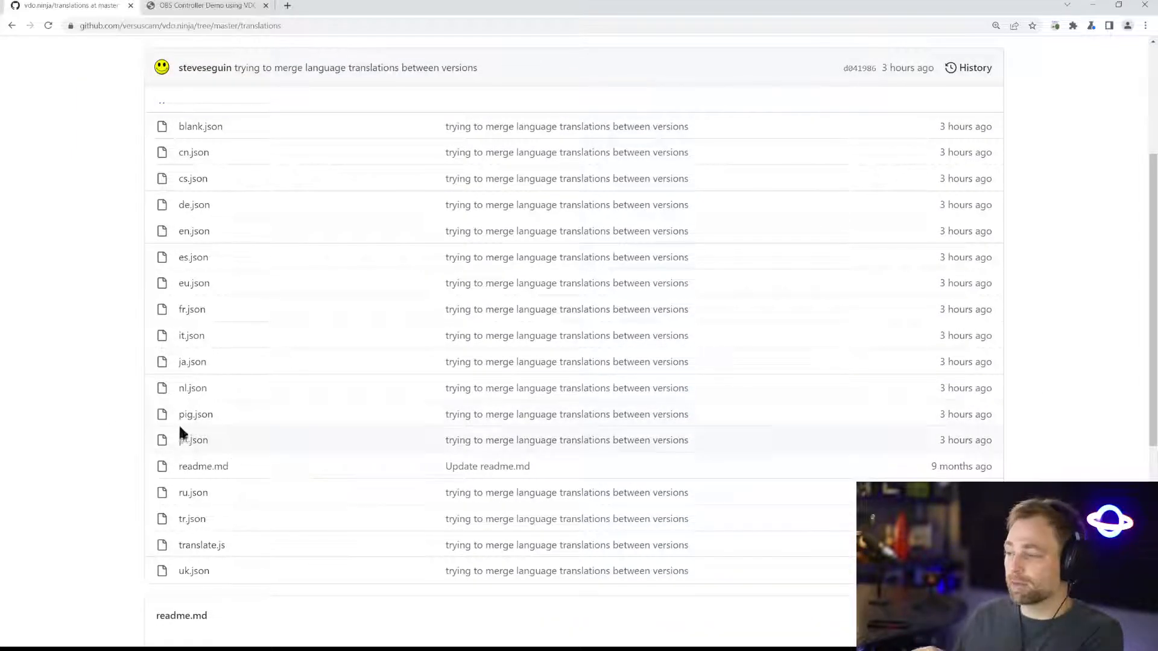
click(193, 233)
scroll(229, 392, down, 7)
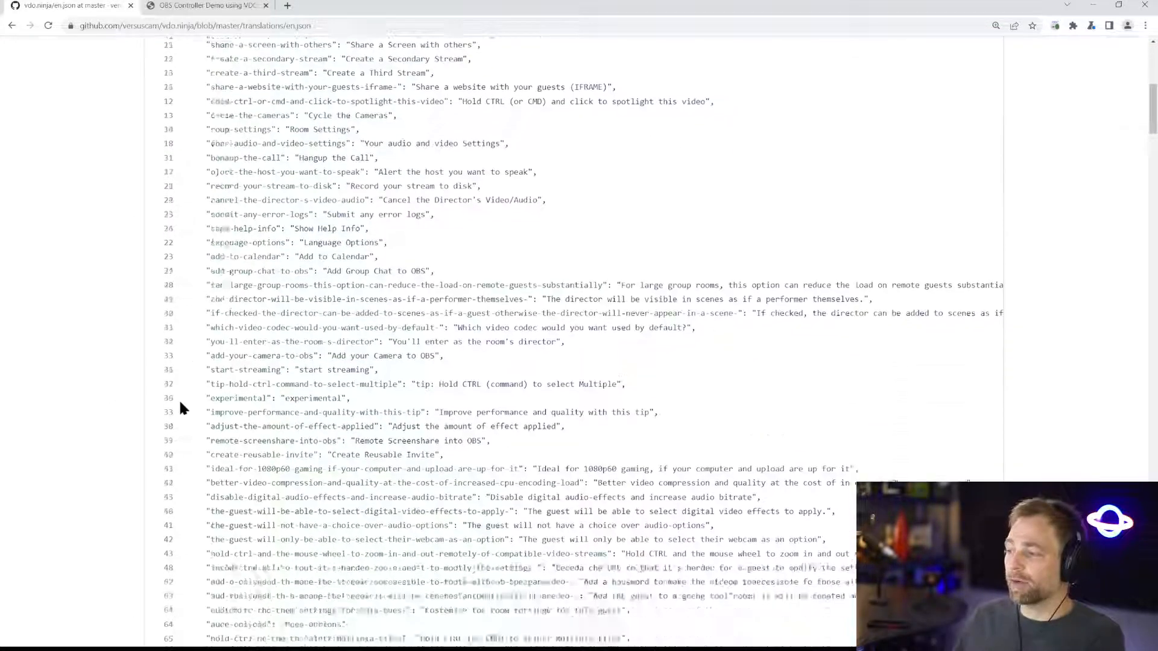
scroll(181, 403, down, 9)
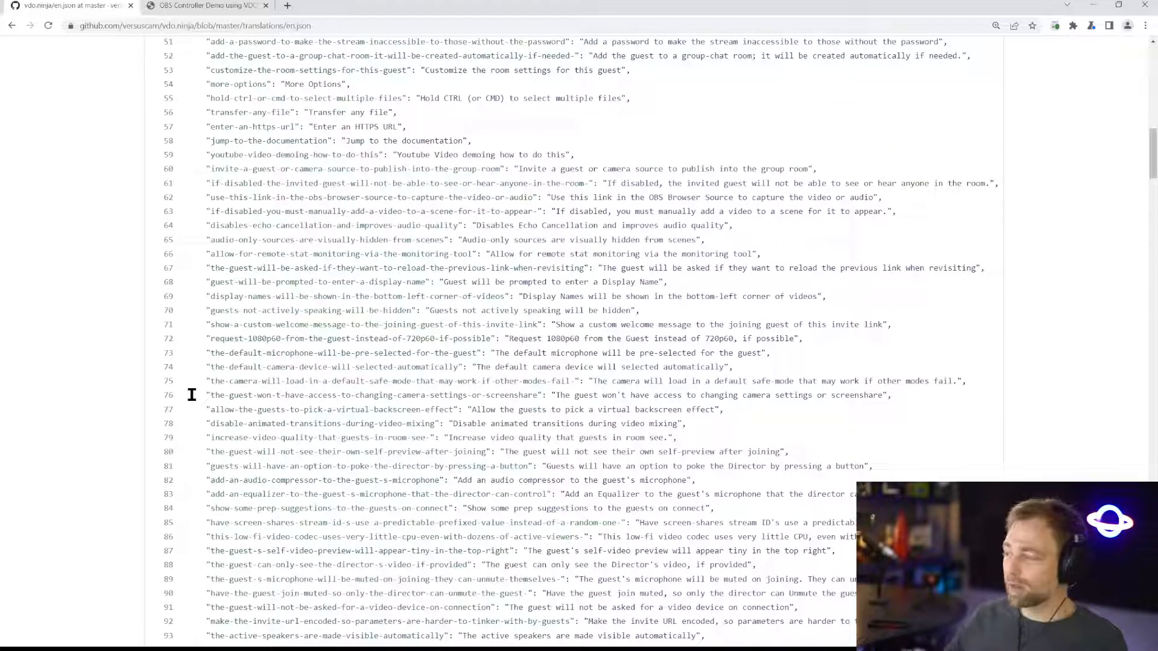
scroll(525, 353, down, 12)
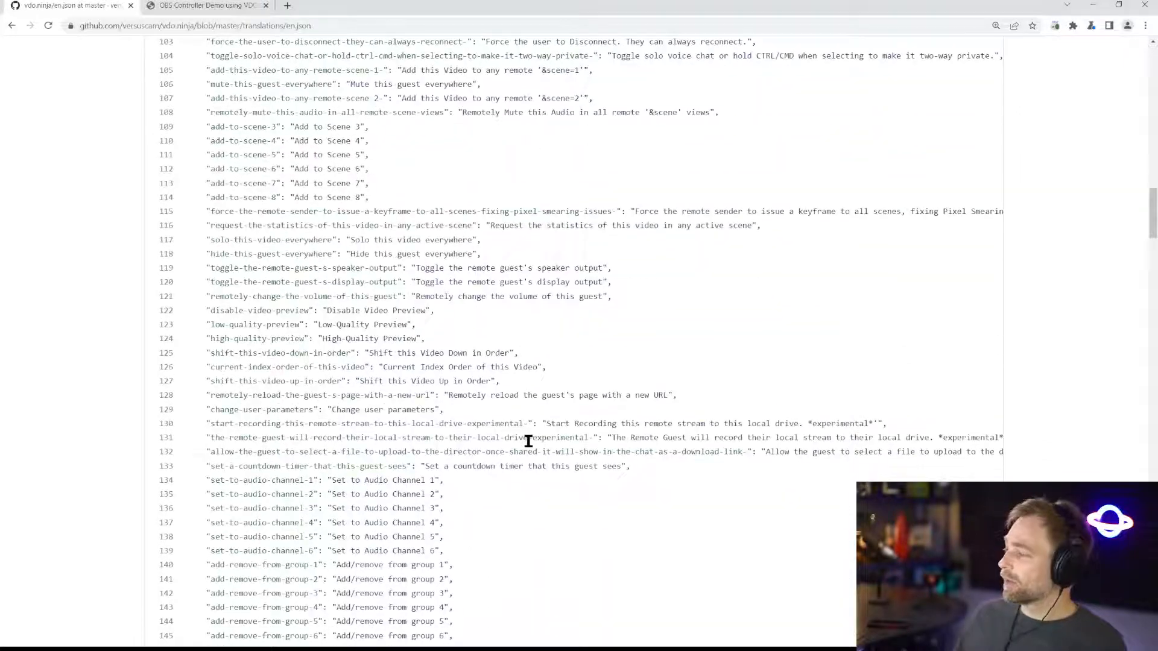
Search en.json for "add your" and go to the add-your-camera entry, highlighting its "Add your Camera" text.
key(ctrl+f)
text(add yo)
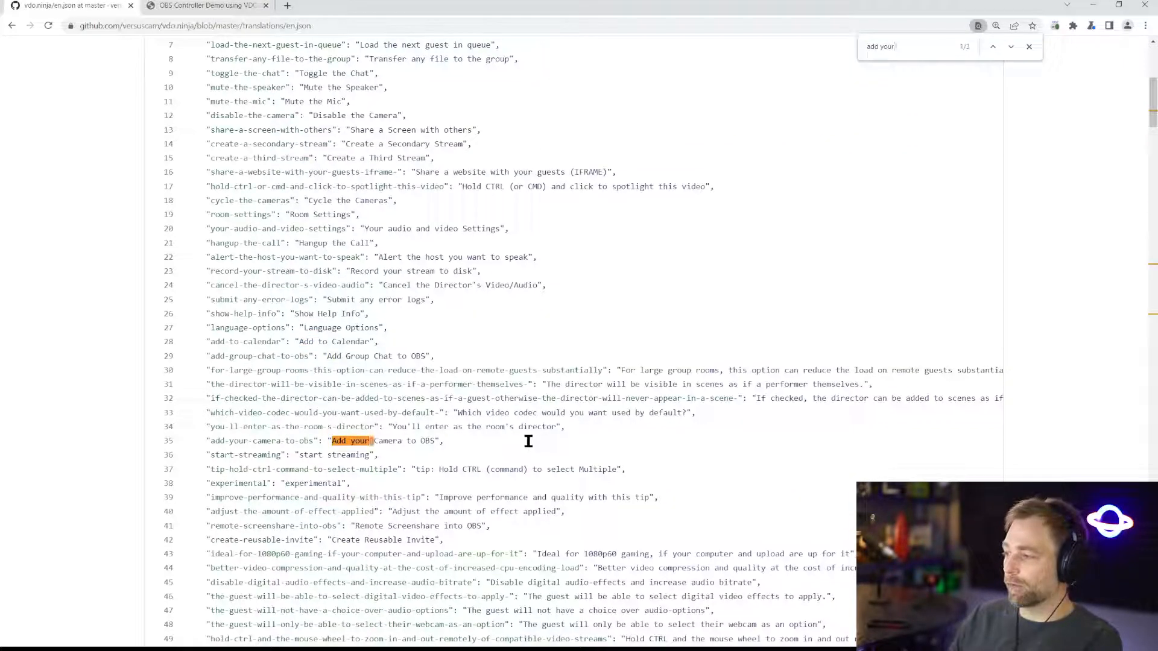
text(ur)
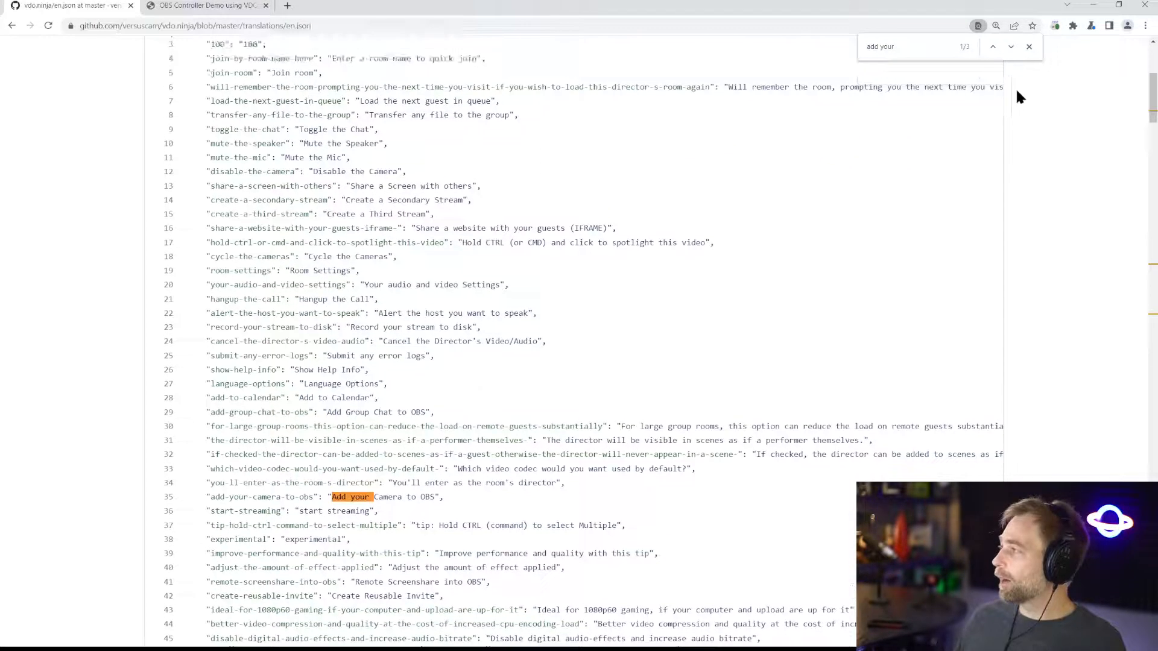
click(1011, 46)
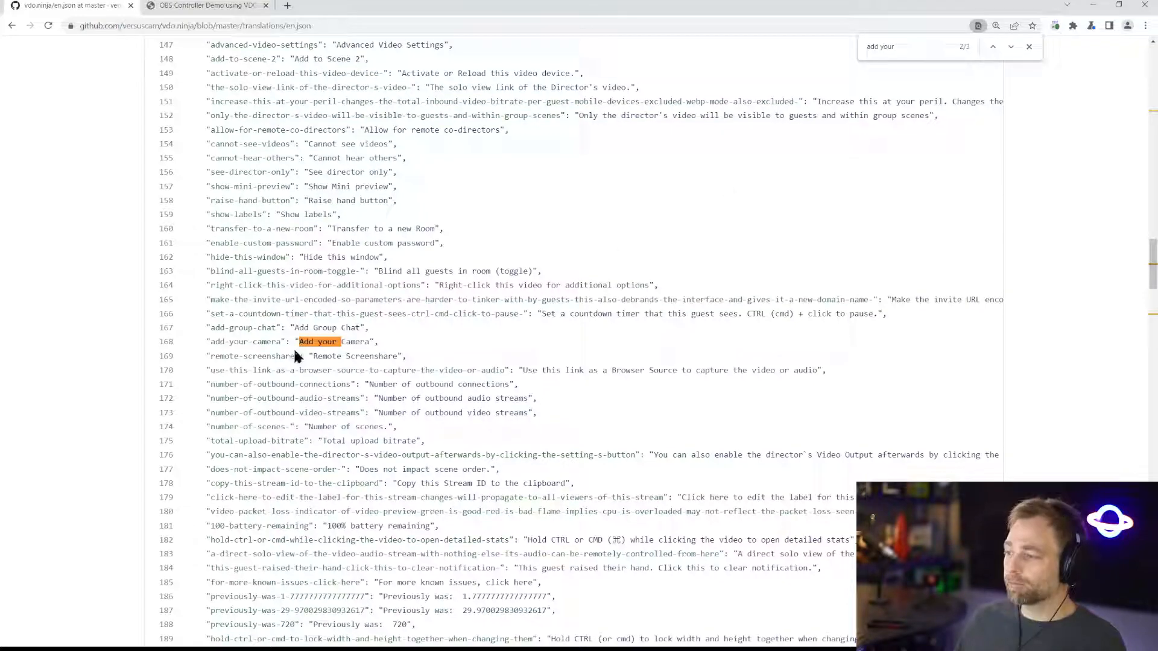
drag(297, 342, 364, 342)
click(397, 346)
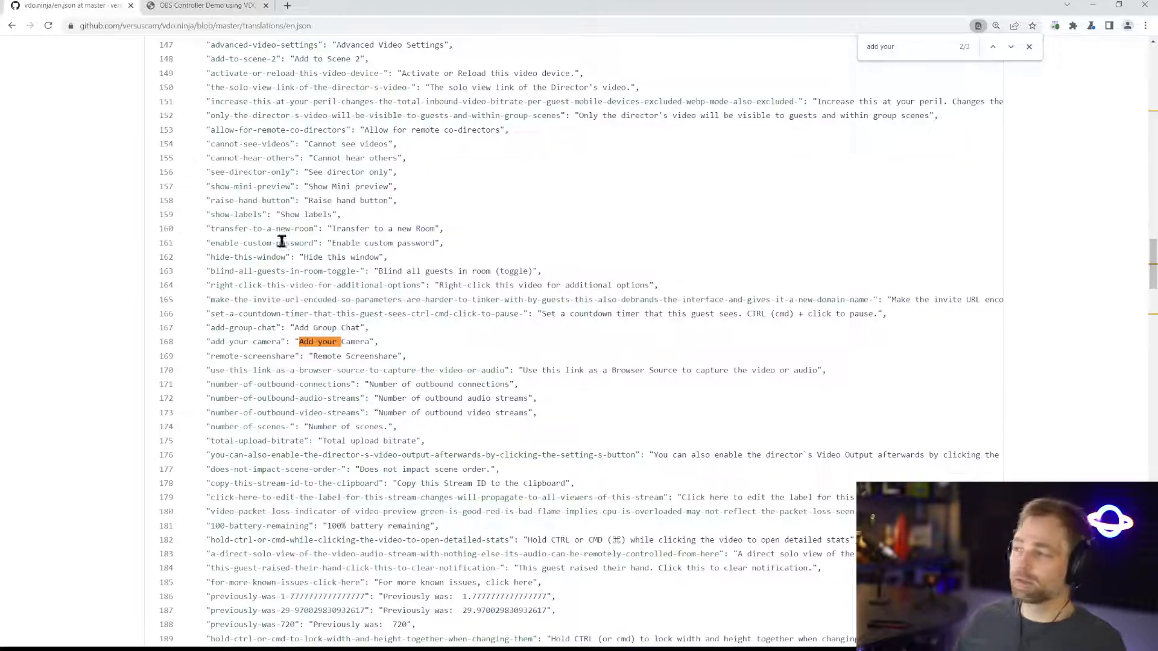
Switch to the hosted home page at vdo.versuscam.com and reload it.
click(183, 8)
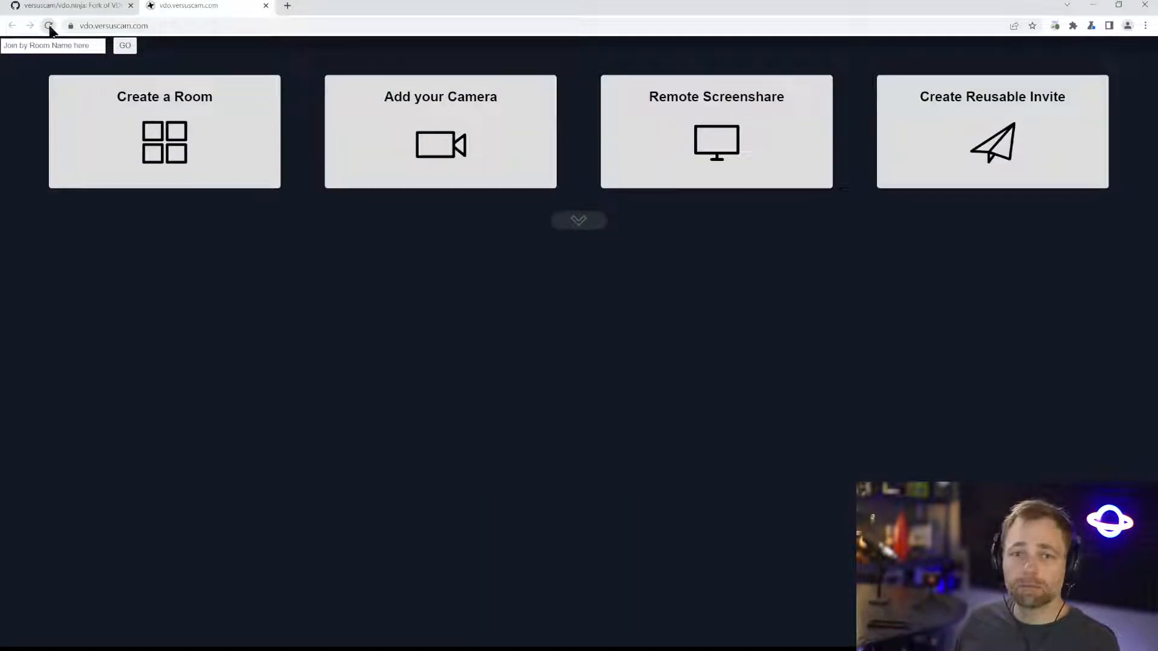
click(49, 26)
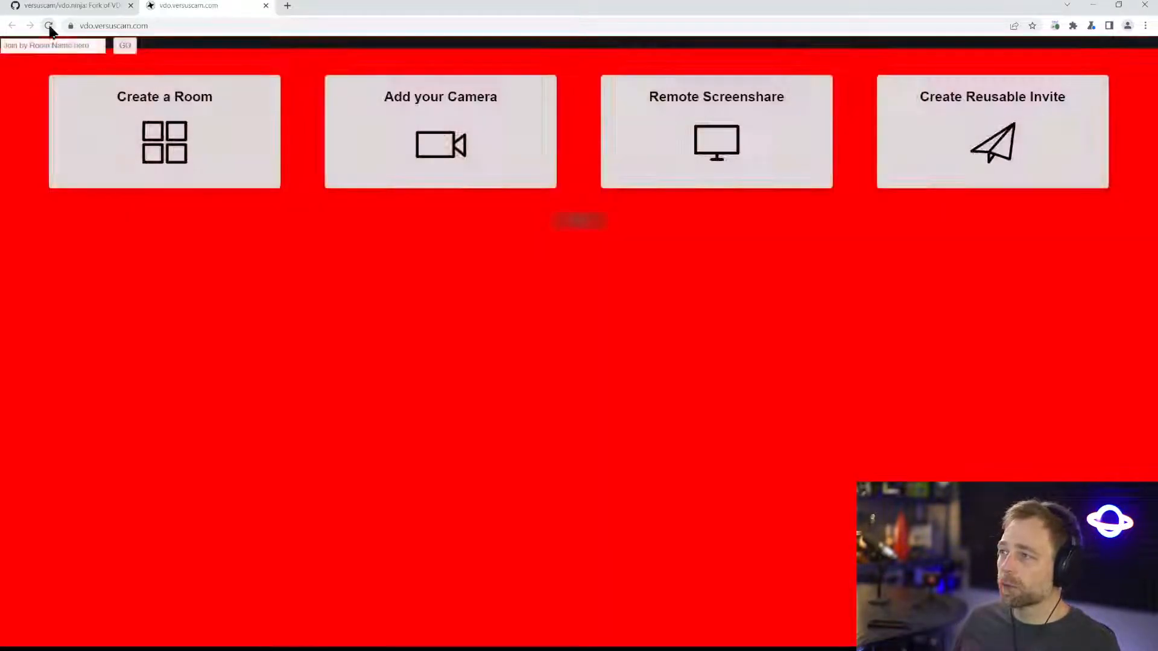